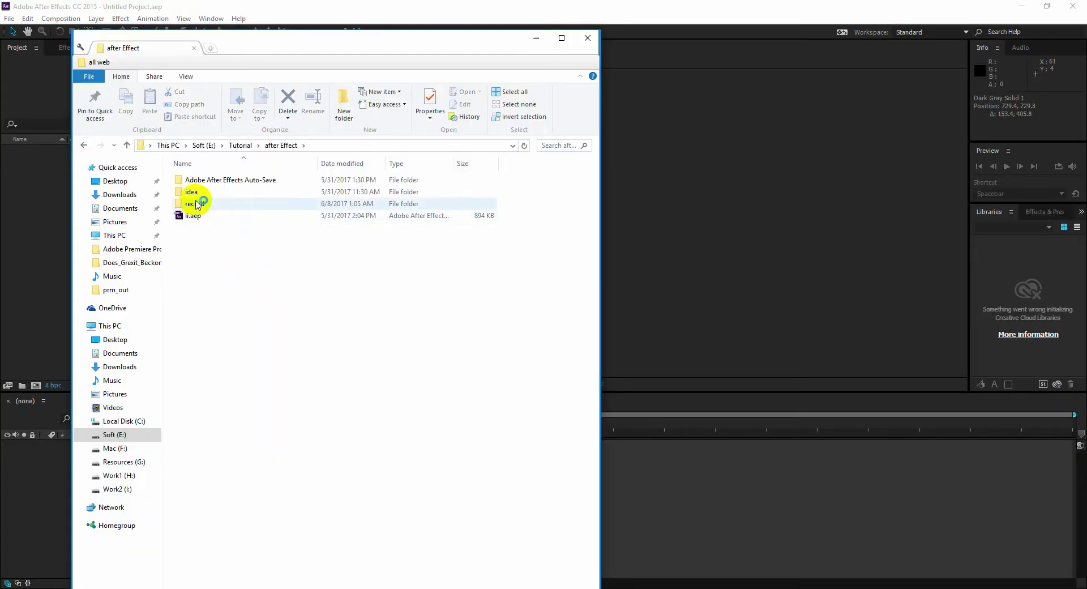
Play the reference video in the idea folder, and put the file window out of the way
{"action": "double_click", "coordinate": [194, 201]}
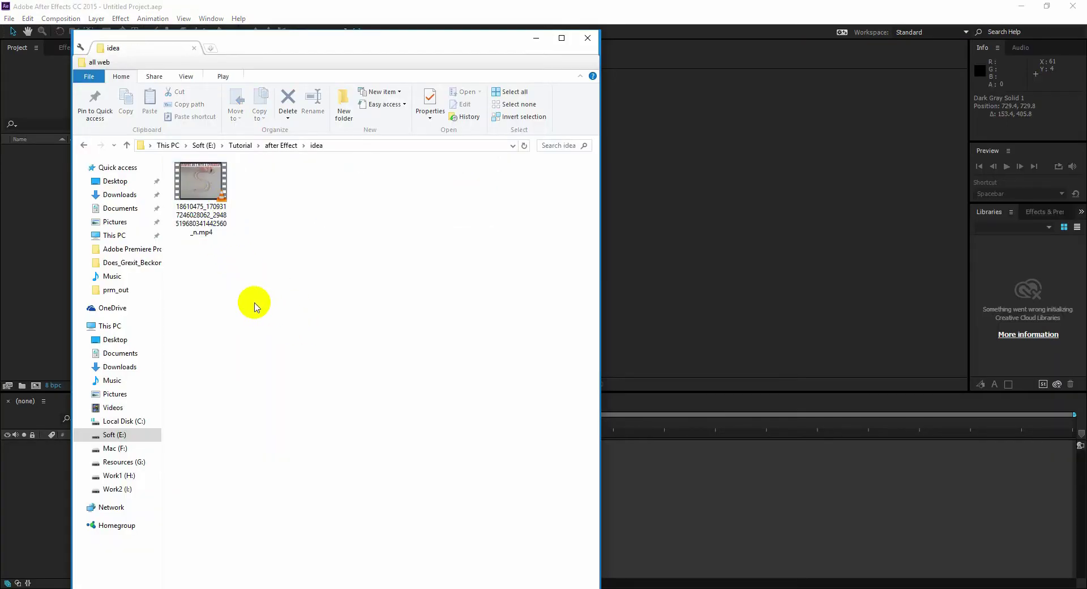
{"action": "double_click", "coordinate": [212, 235]}
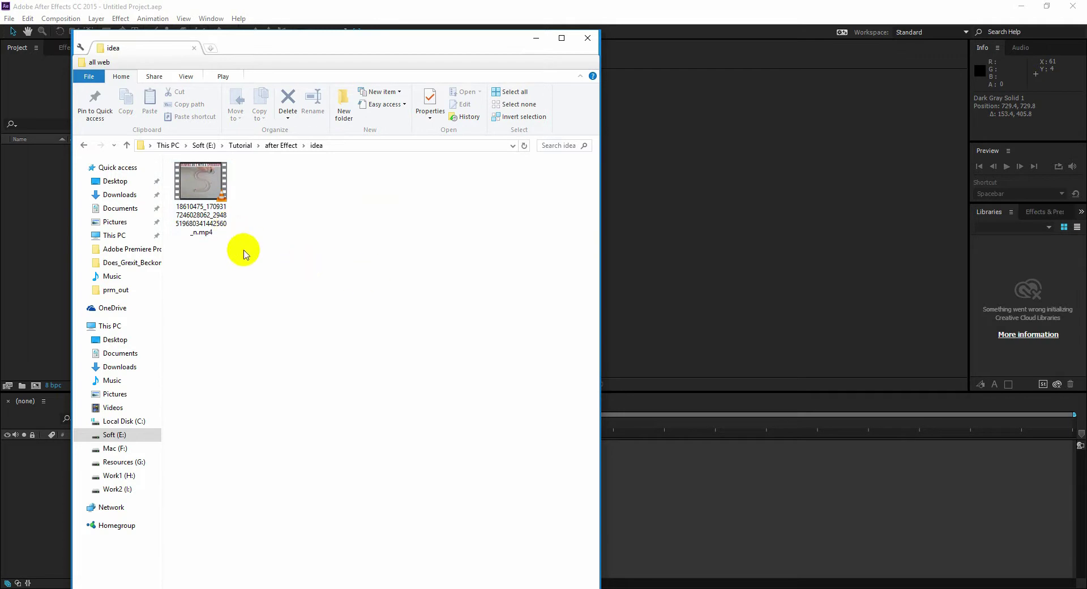
{"action": "scroll", "coordinate": [316, 351], "scroll_direction": "down", "scroll_amount": 10}
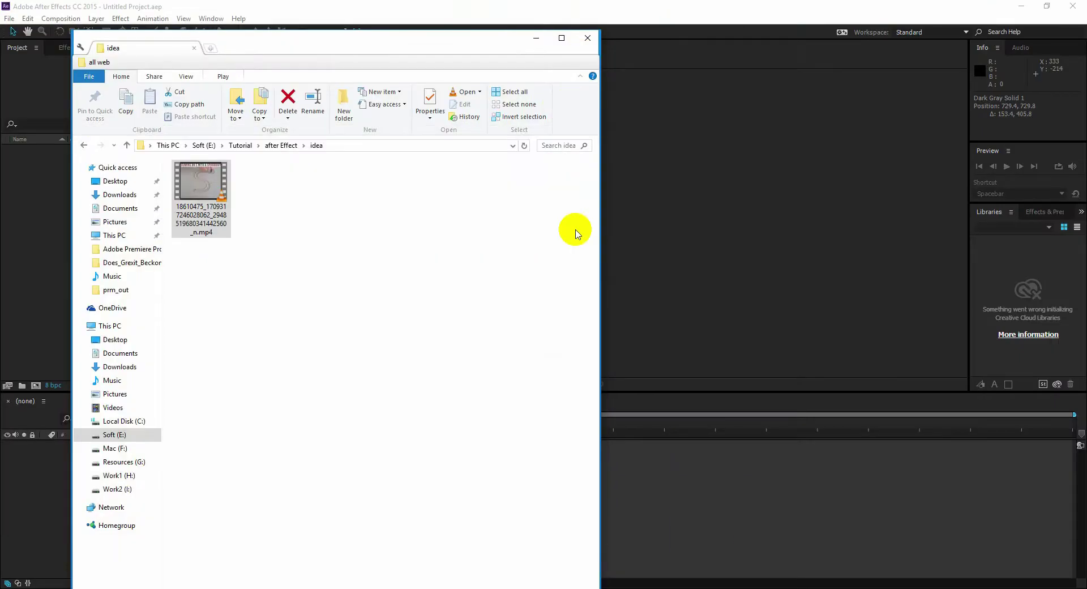
{"action": "left_click", "coordinate": [536, 34]}
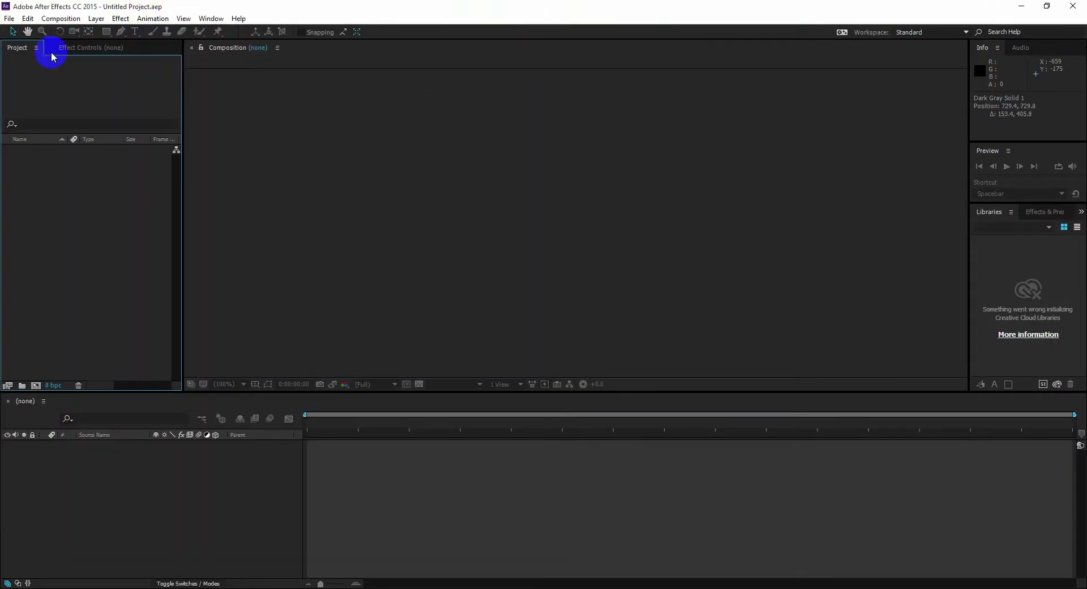
Create a composition with the HDTV 1080 29.97 preset, 1920 x 1080 px, and a 30-second duration
{"action": "left_click", "coordinate": [61, 18]}
{"action": "left_click", "coordinate": [74, 33]}
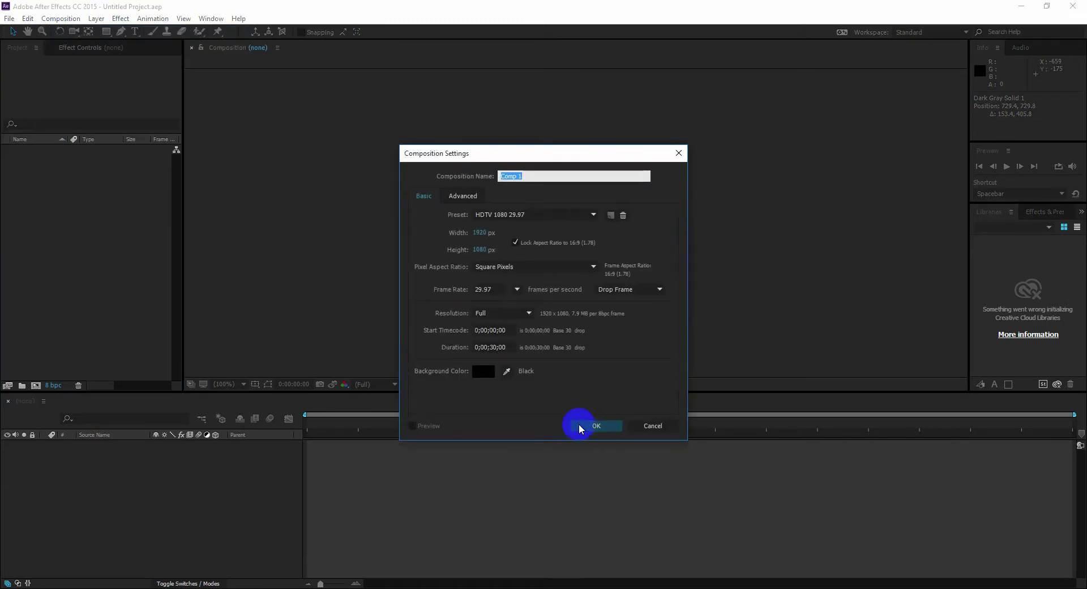
{"action": "left_click", "coordinate": [595, 427]}
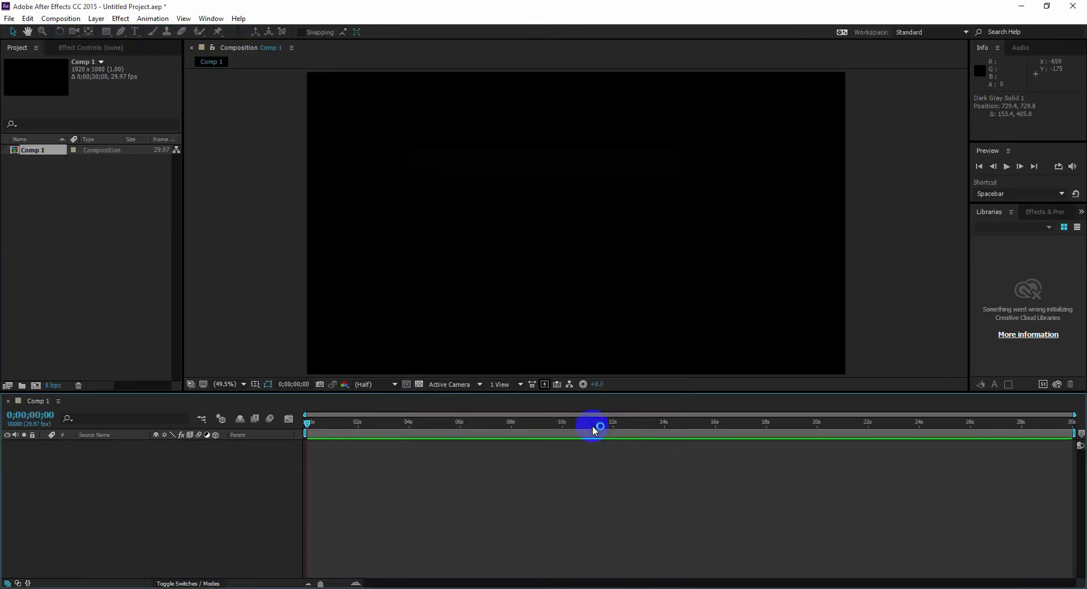
Add a white letter Z text layer in Trebuchet MS, scale it up and place it near the composition's centre
{"action": "left_click", "coordinate": [136, 31]}
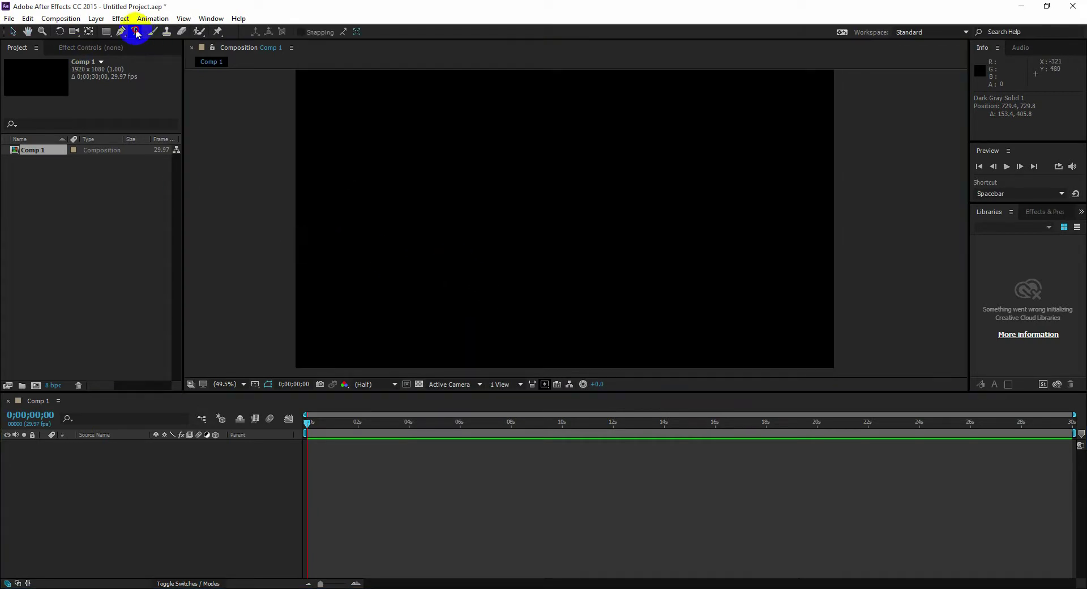
{"action": "left_click", "coordinate": [403, 245]}
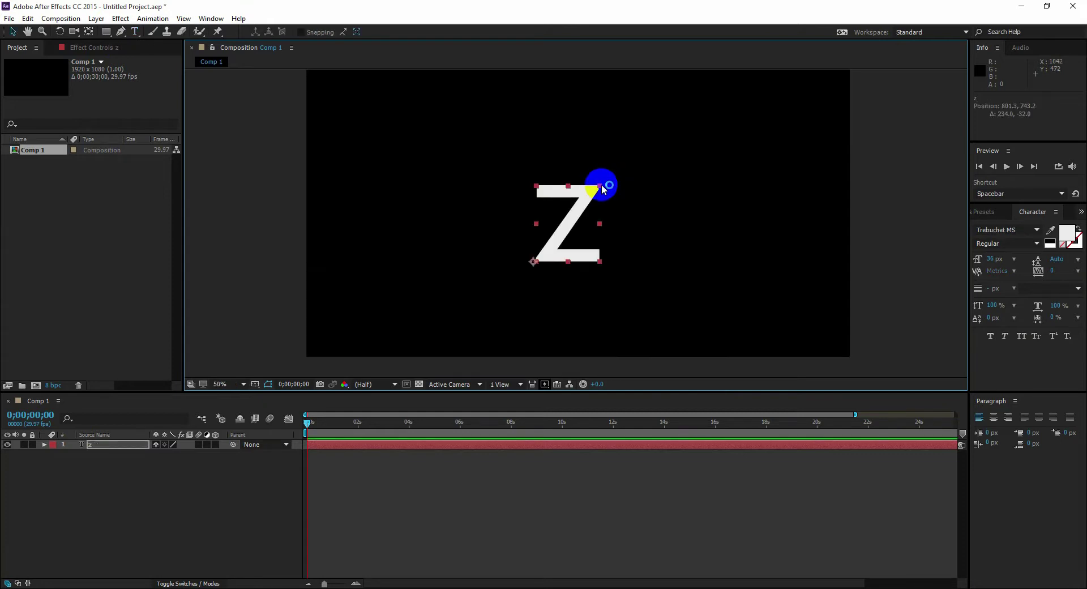
{"action": "left_click_drag", "start_coordinate": [602, 190], "coordinate": [806, 107]}
{"action": "left_click", "coordinate": [605, 231]}
{"action": "left_click_drag", "start_coordinate": [605, 231], "coordinate": [564, 300]}
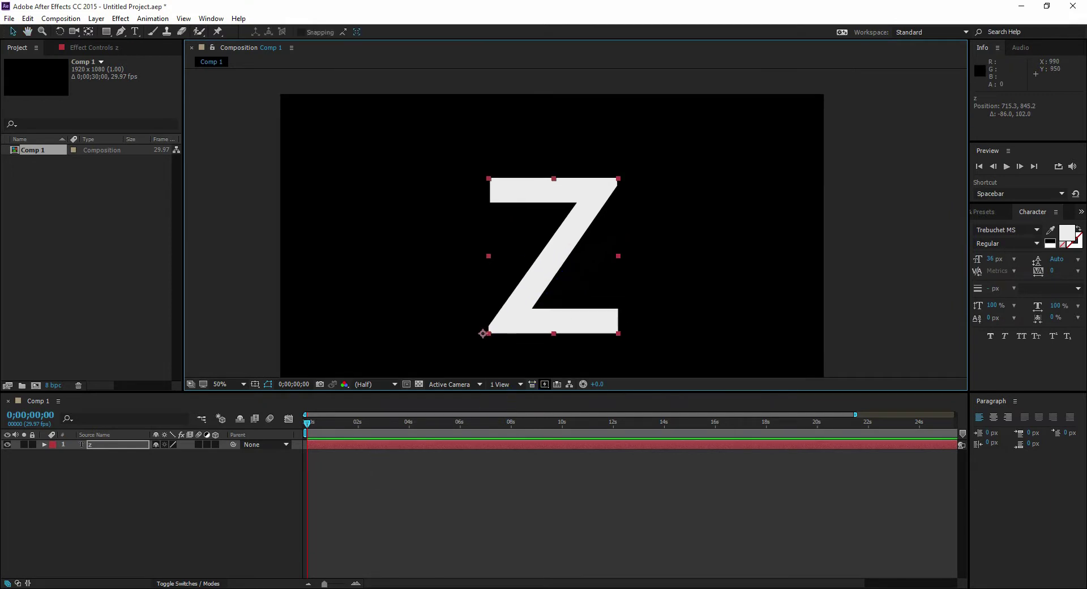
Switch to VLC and watch the spirograph reference video from about 00:10
{"action": "left_click", "coordinate": [401, 588]}
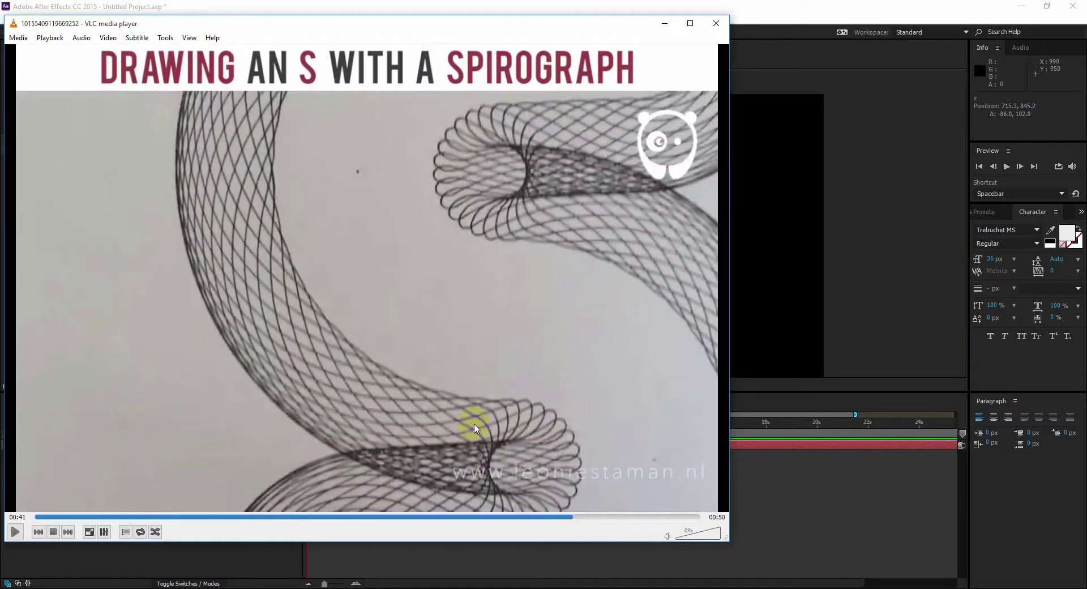
{"action": "left_click", "coordinate": [171, 516]}
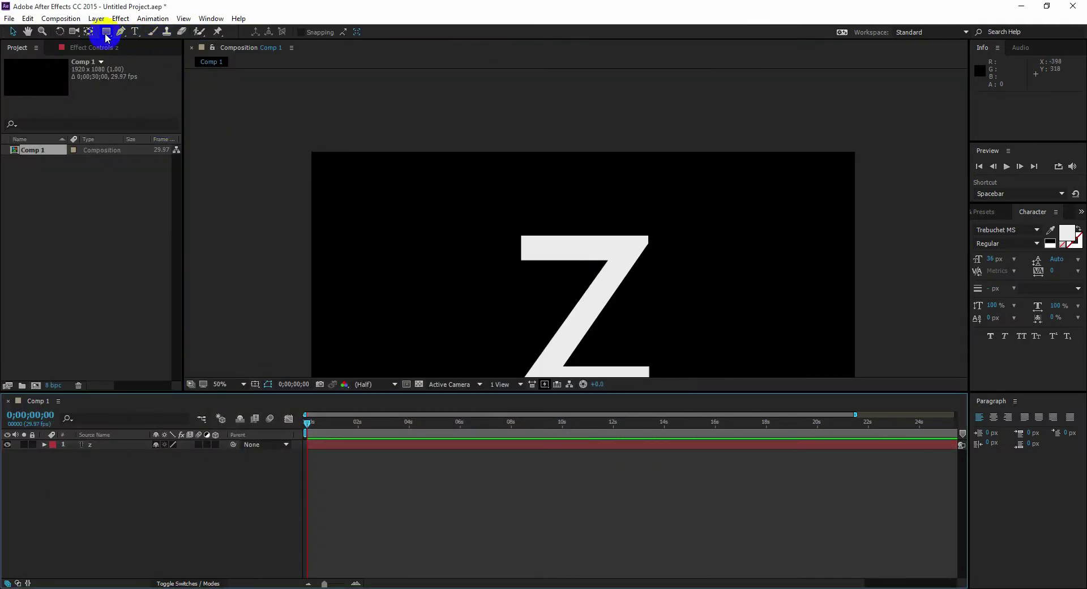
Draw a small red circle with a white 2 px stroke above and to the left of the Z
{"action": "left_click_drag", "start_coordinate": [106, 32], "coordinate": [145, 62]}
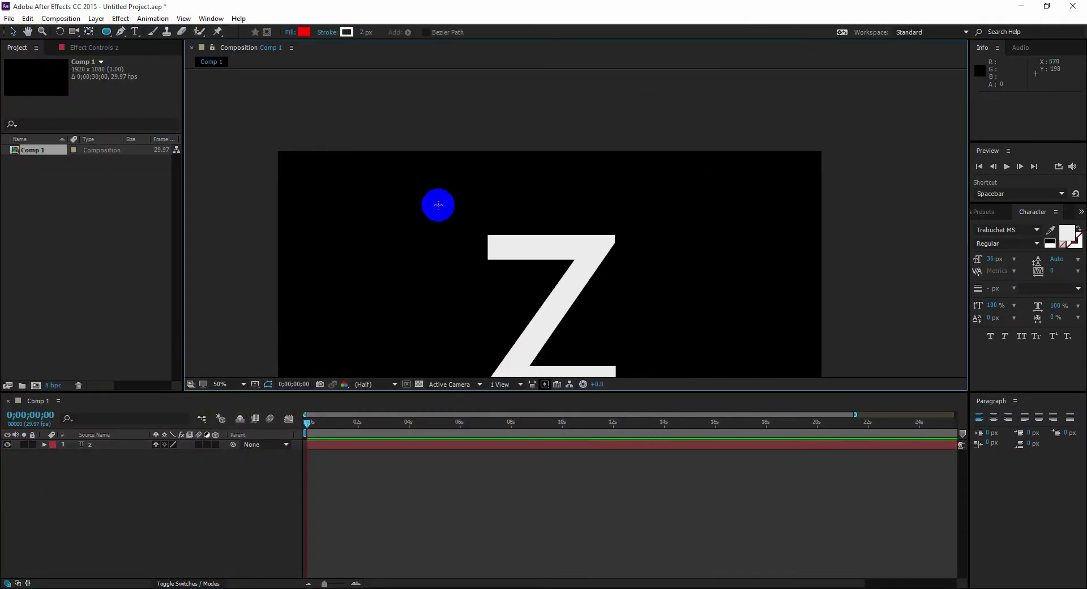
{"action": "mouse_move", "coordinate": [426, 177]}
{"action": "left_mouse_down"}
{"action": "mouse_move", "coordinate": [483, 223]}
{"action": "mouse_move", "coordinate": [468, 218]}
{"action": "left_mouse_up"}
{"action": "left_click", "coordinate": [12, 32]}
{"action": "left_click", "coordinate": [545, 162]}
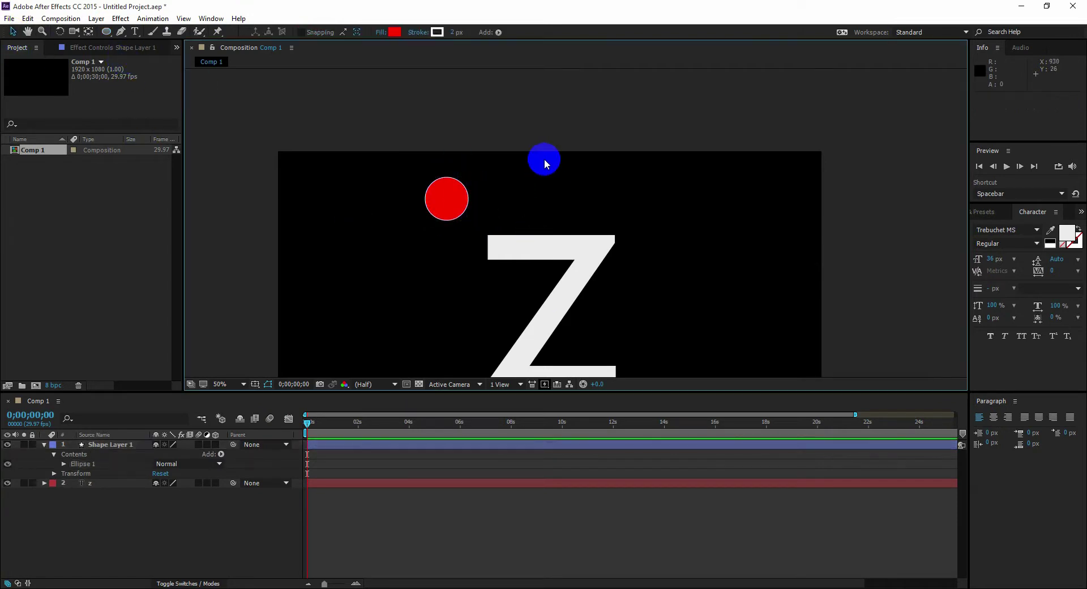
Move the red circle so it rests on the Z's upper-left corner, centred over the letter's left edge
{"action": "scroll", "coordinate": [465, 205], "scroll_direction": "up", "scroll_amount": 1}
{"action": "left_click_drag", "start_coordinate": [346, 170], "coordinate": [448, 166]}
{"action": "scroll", "coordinate": [384, 191], "scroll_direction": "up", "scroll_amount": 2}
{"action": "left_click_drag", "start_coordinate": [306, 204], "coordinate": [395, 224]}
{"action": "scroll", "coordinate": [422, 238], "scroll_direction": "down", "scroll_amount": 1}
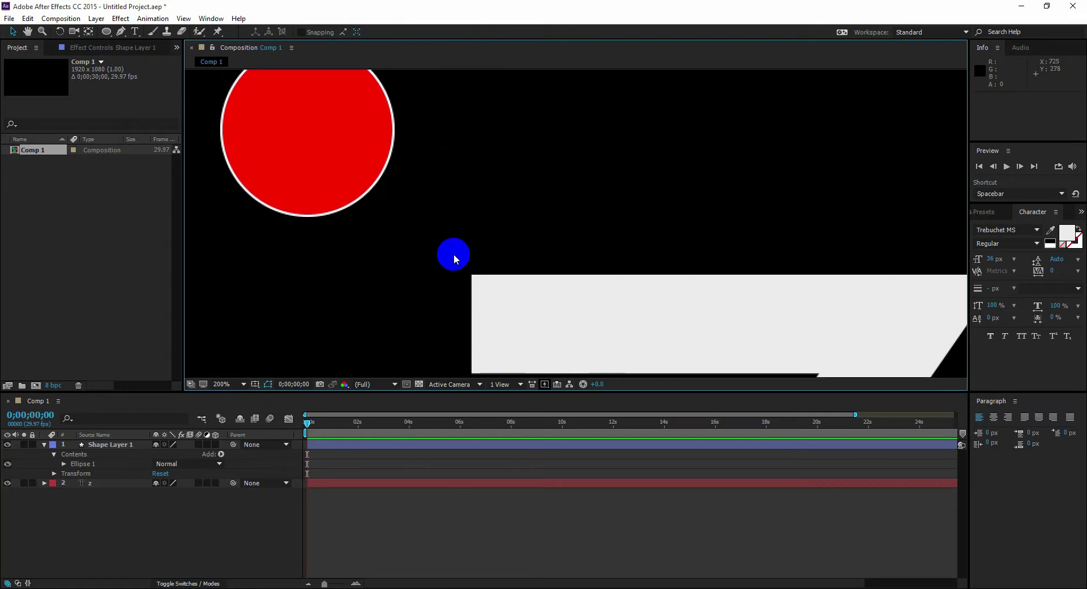
{"action": "left_click_drag", "start_coordinate": [315, 158], "coordinate": [481, 217]}
{"action": "scroll", "coordinate": [557, 245], "scroll_direction": "down", "scroll_amount": 3}
{"action": "scroll", "coordinate": [555, 274], "scroll_direction": "up", "scroll_amount": 2}
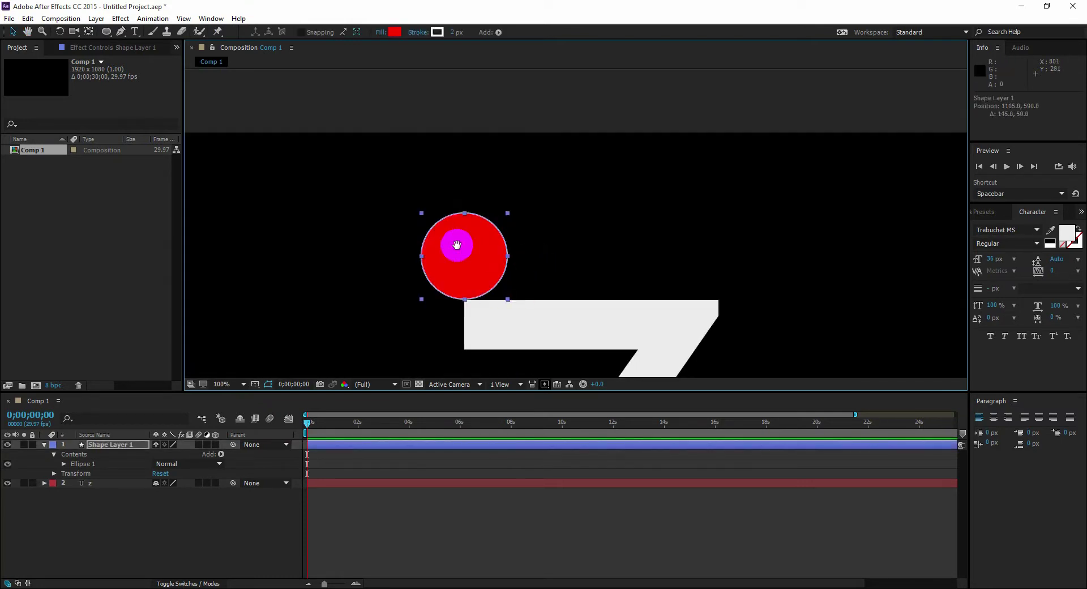
{"action": "scroll", "coordinate": [456, 247], "scroll_direction": "down", "scroll_amount": 4}
{"action": "scroll", "coordinate": [495, 233], "scroll_direction": "up", "scroll_amount": 2}
Maximise the composition view, show the rulers and place horizontal and vertical guides crossing at the red circle's centre
{"action": "key", "text": "grave"}
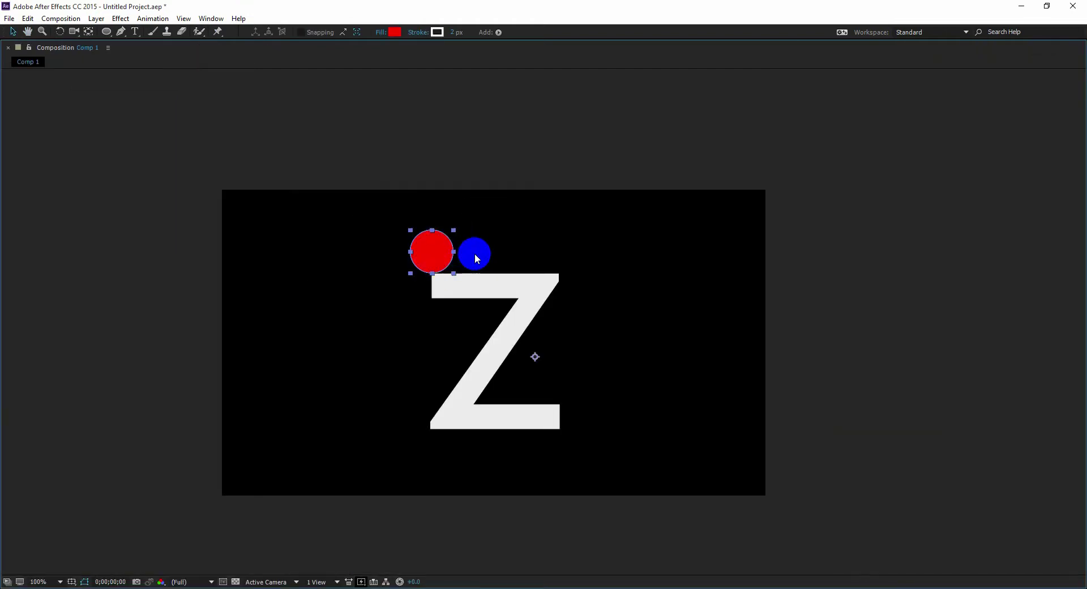
{"action": "scroll", "coordinate": [474, 253], "scroll_direction": "up", "scroll_amount": 2}
{"action": "left_click_drag", "start_coordinate": [317, 152], "coordinate": [361, 154]}
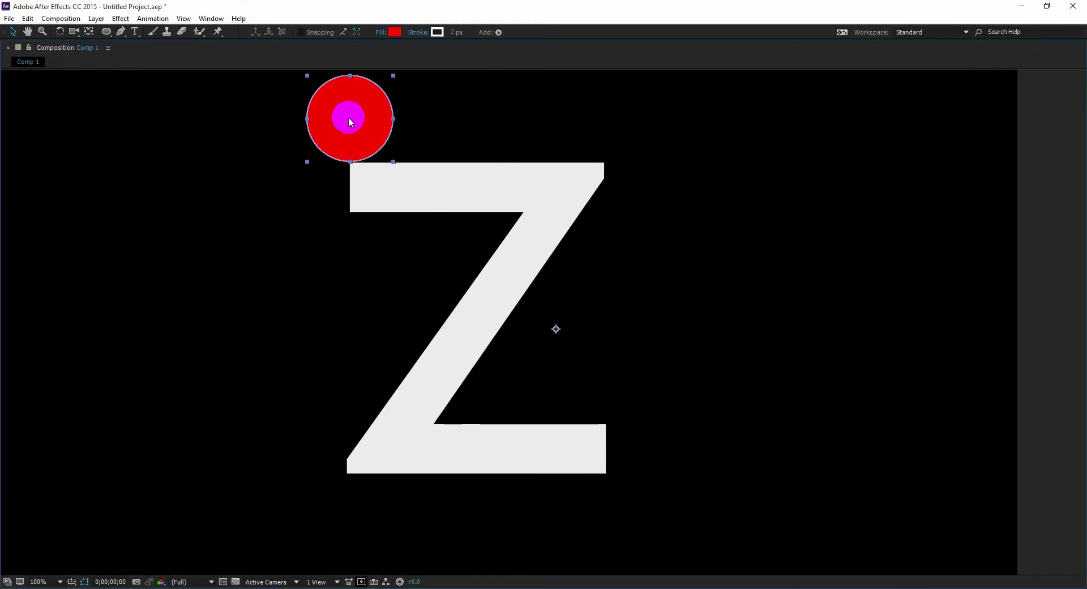
{"action": "mouse_move", "coordinate": [470, 121]}
{"action": "left_mouse_down"}
{"action": "mouse_move", "coordinate": [619, 113]}
{"action": "mouse_move", "coordinate": [624, 213]}
{"action": "mouse_move", "coordinate": [502, 345]}
{"action": "mouse_move", "coordinate": [498, 395]}
{"action": "mouse_move", "coordinate": [611, 387]}
{"action": "mouse_move", "coordinate": [644, 427]}
{"action": "mouse_move", "coordinate": [541, 511]}
{"action": "mouse_move", "coordinate": [293, 490]}
{"action": "mouse_move", "coordinate": [478, 219]}
{"action": "mouse_move", "coordinate": [498, 136]}
{"action": "mouse_move", "coordinate": [406, 163]}
{"action": "left_mouse_up"}
{"action": "left_click", "coordinate": [458, 240]}
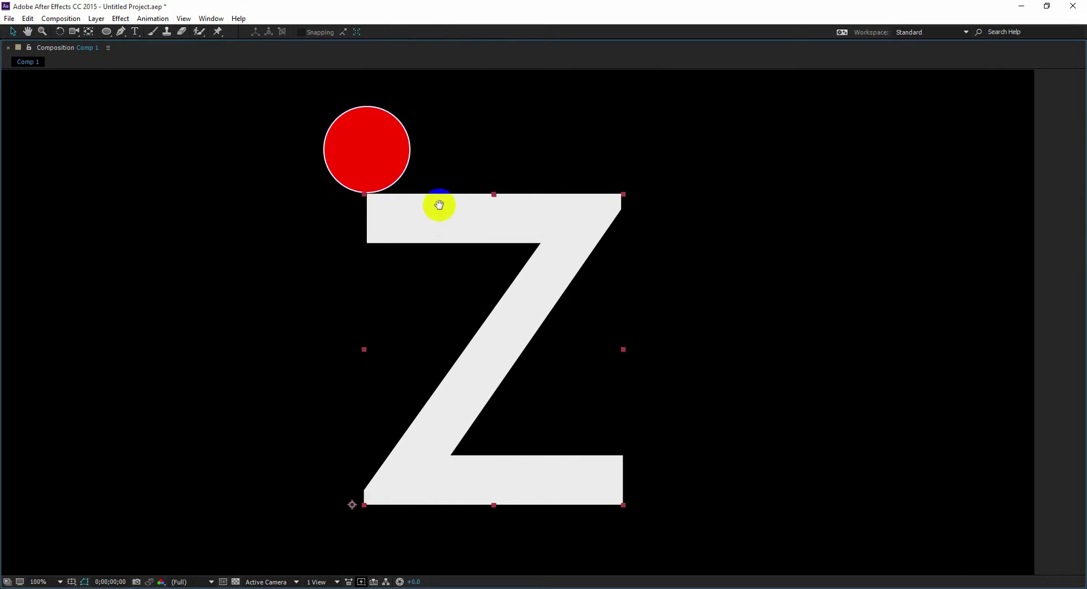
{"action": "scroll", "coordinate": [440, 206], "scroll_direction": "up", "scroll_amount": 2}
{"action": "left_click_drag", "start_coordinate": [380, 275], "coordinate": [747, 496]}
{"action": "left_click", "coordinate": [581, 308]}
{"action": "left_click_drag", "start_coordinate": [542, 290], "coordinate": [497, 346]}
{"action": "scroll", "coordinate": [598, 419], "scroll_direction": "down", "scroll_amount": 2}
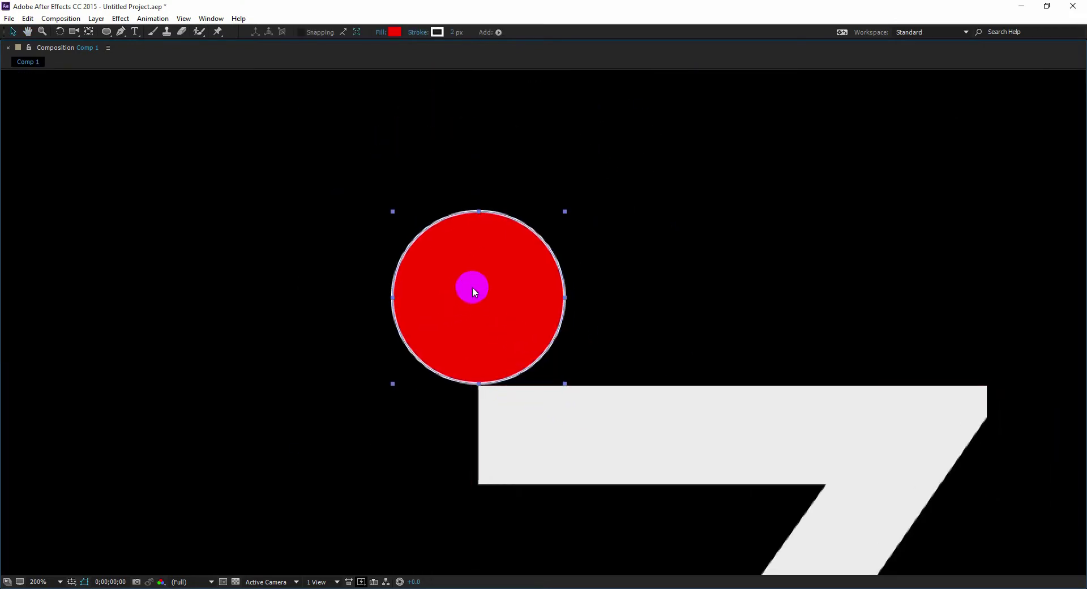
{"action": "key", "text": "ctrl+r"}
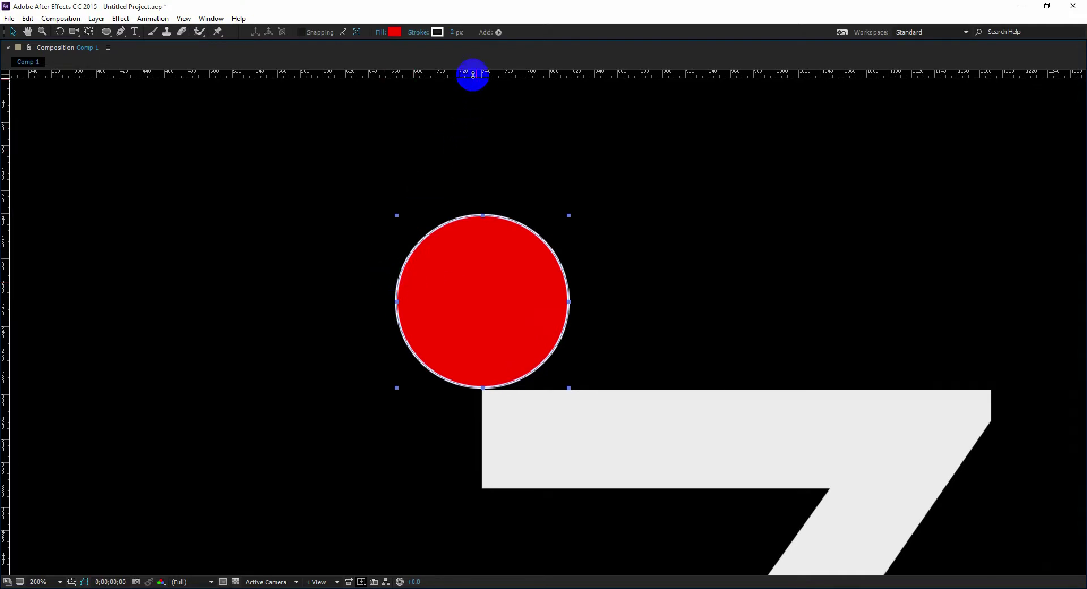
{"action": "left_click_drag", "start_coordinate": [473, 75], "coordinate": [456, 302]}
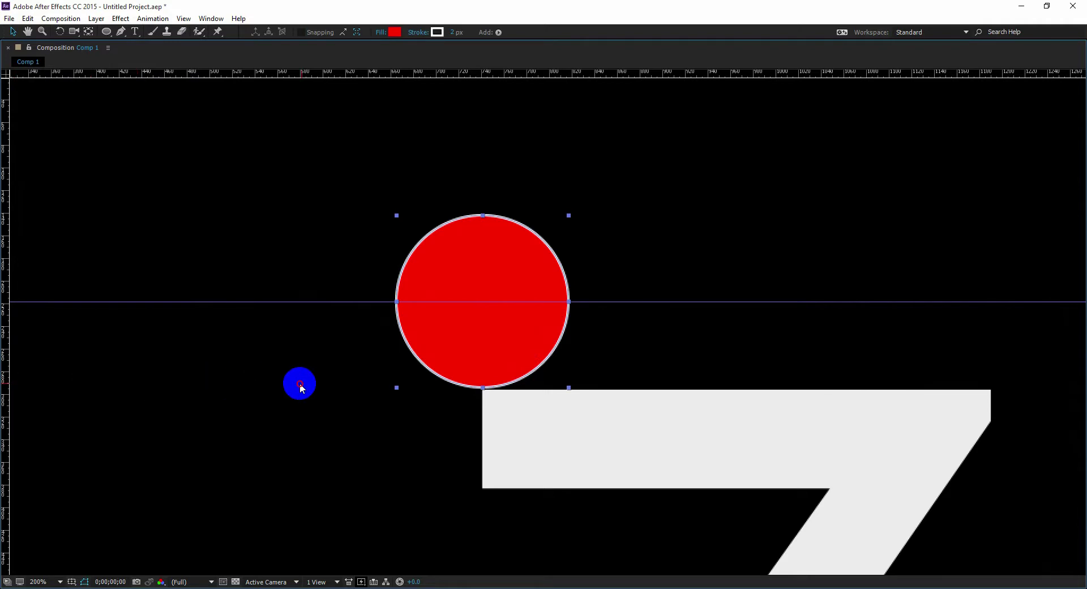
{"action": "left_click_drag", "start_coordinate": [6, 381], "coordinate": [483, 392]}
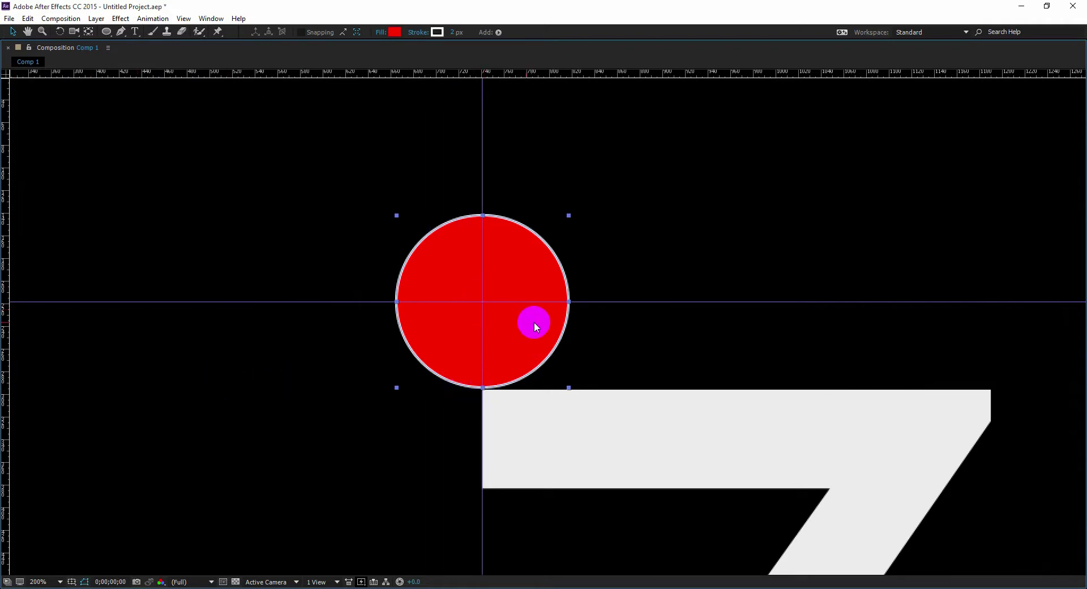
Restore the full workspace layout and duplicate the Z text layer
{"action": "scroll", "coordinate": [535, 322], "scroll_direction": "down", "scroll_amount": 1}
{"action": "left_click_drag", "start_coordinate": [661, 385], "coordinate": [542, 352]}
{"action": "left_click", "coordinate": [537, 339]}
{"action": "left_click_drag", "start_coordinate": [582, 456], "coordinate": [580, 291]}
{"action": "key", "text": "grave"}
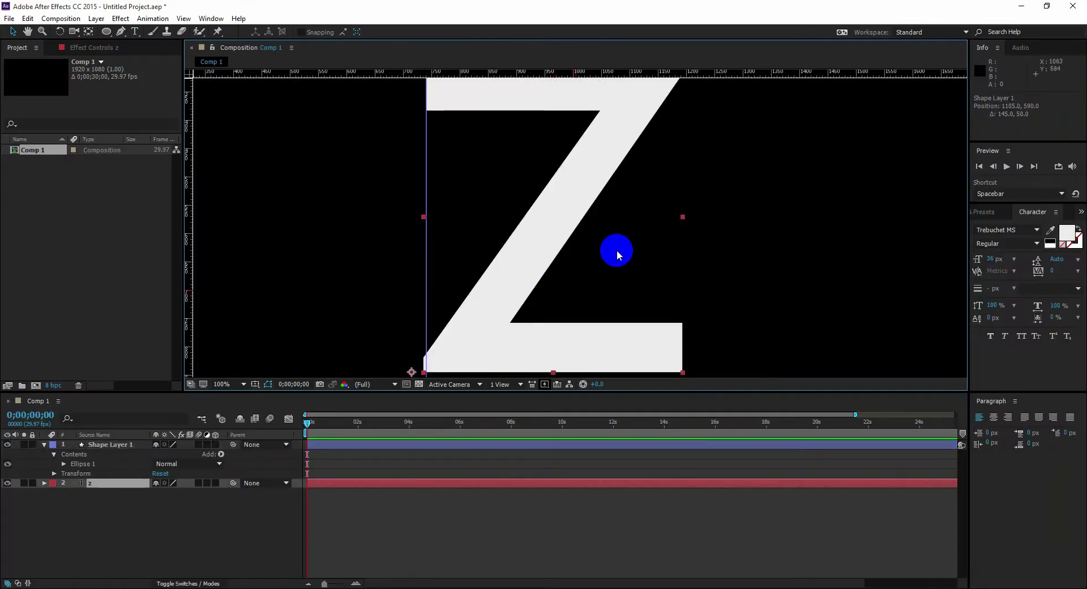
{"action": "left_click_drag", "start_coordinate": [617, 250], "coordinate": [568, 341]}
{"action": "key", "text": "ctrl+d"}
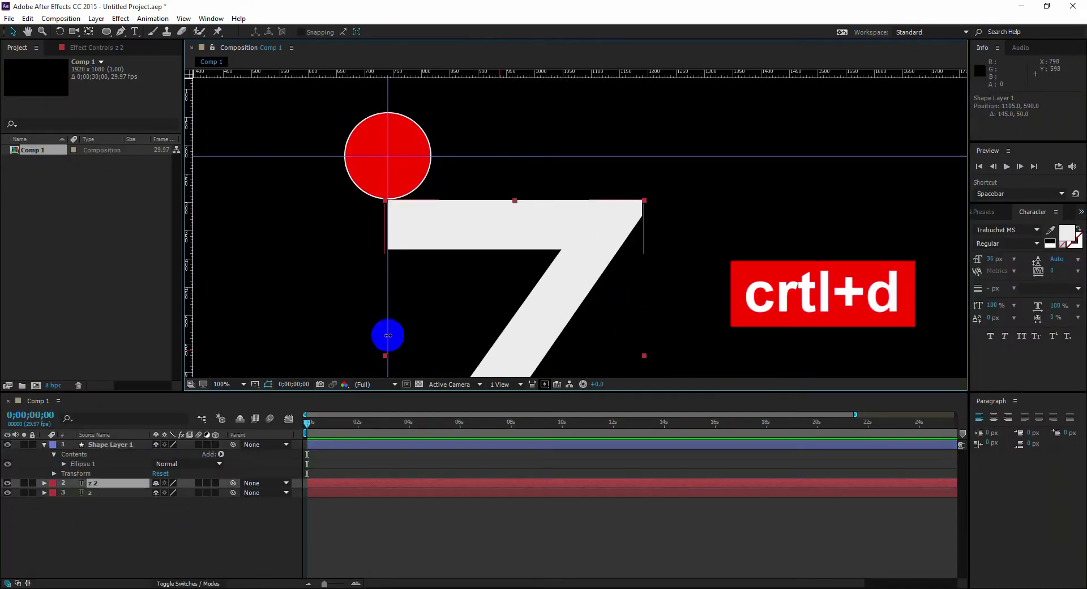
Give the lower Z text layer a white stroke 5.1 px wide so its outline reaches the circle's centre guide
{"action": "left_click_drag", "start_coordinate": [573, 193], "coordinate": [671, 166]}
{"action": "left_click", "coordinate": [91, 494]}
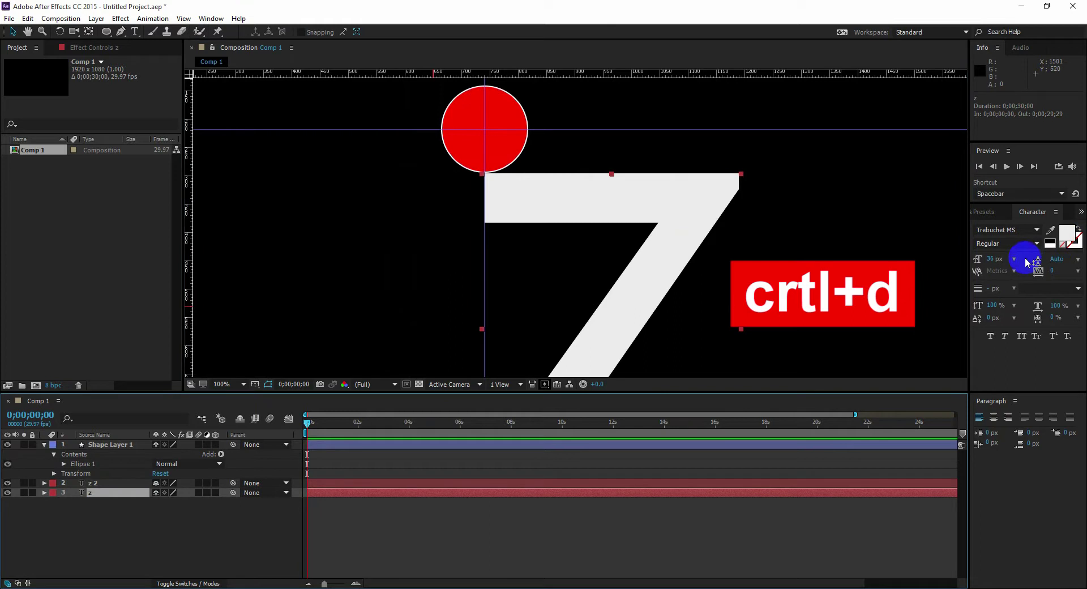
{"action": "left_click", "coordinate": [1078, 247]}
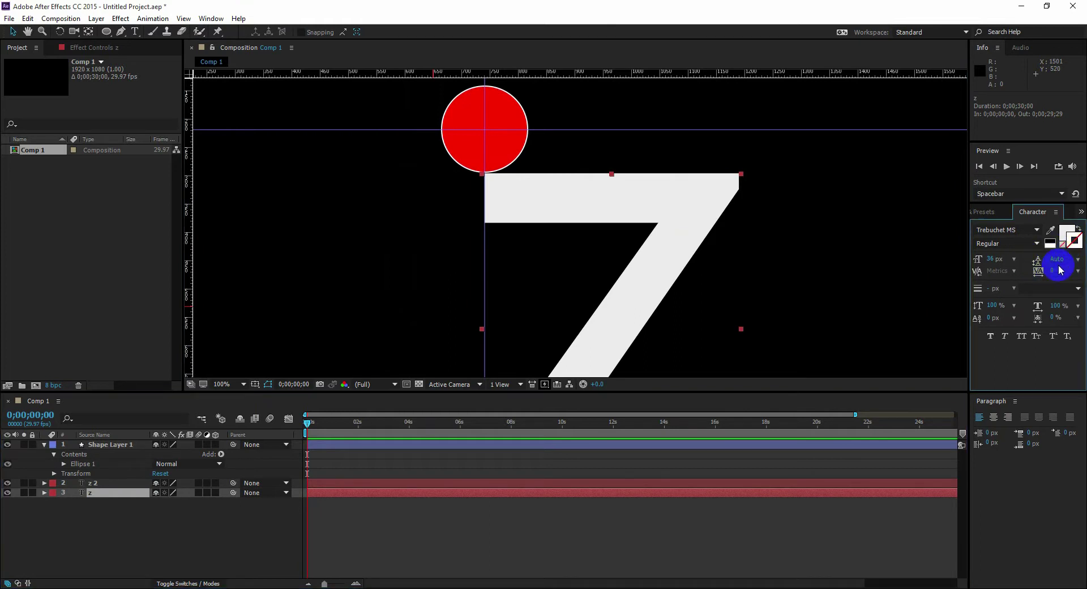
{"action": "left_click", "coordinate": [1075, 246]}
{"action": "left_click_drag", "start_coordinate": [430, 293], "coordinate": [396, 221]}
{"action": "left_click", "coordinate": [658, 231]}
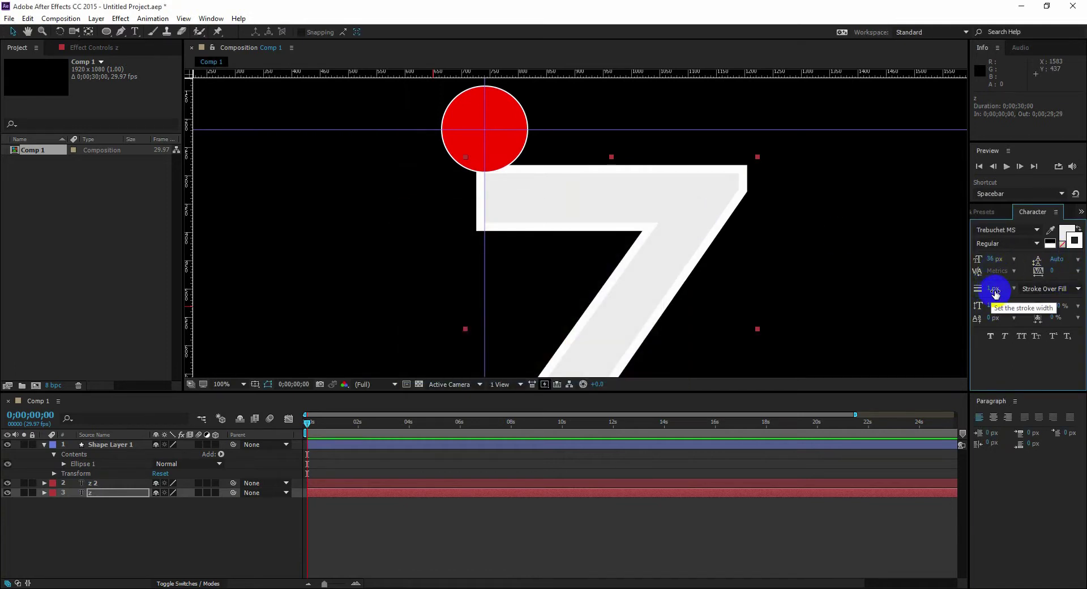
{"action": "left_click_drag", "start_coordinate": [991, 290], "coordinate": [995, 291]}
{"action": "left_click_drag", "start_coordinate": [750, 213], "coordinate": [724, 267]}
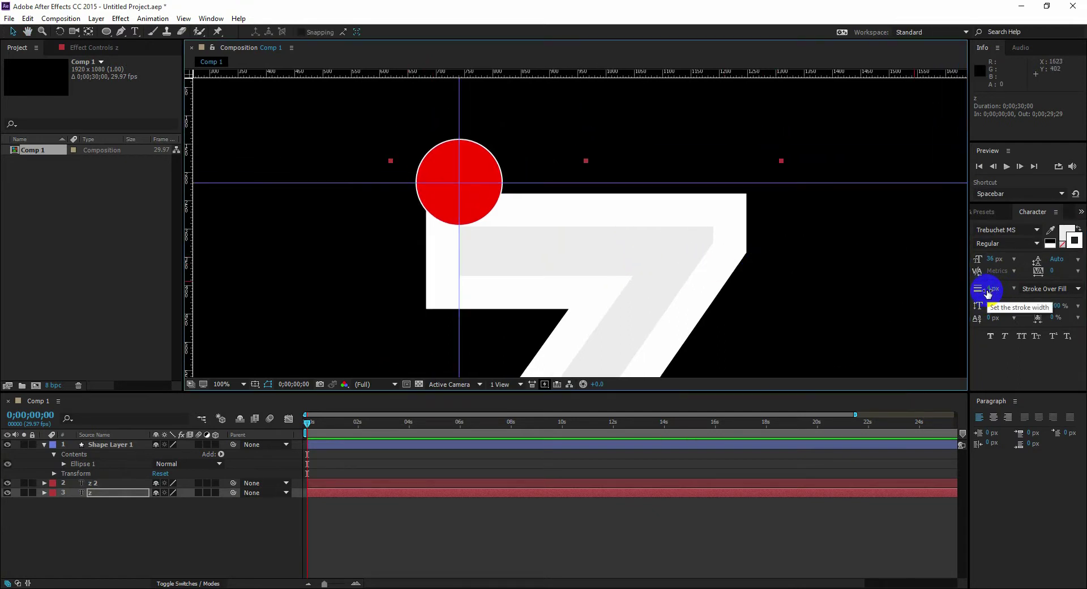
{"action": "left_click_drag", "start_coordinate": [987, 290], "coordinate": [997, 290]}
Auto-trace the stroked Z layer's alpha channel for the current frame, with 1 px tolerance, onto a new layer
{"action": "scroll", "coordinate": [535, 212], "scroll_direction": "down", "scroll_amount": 1}
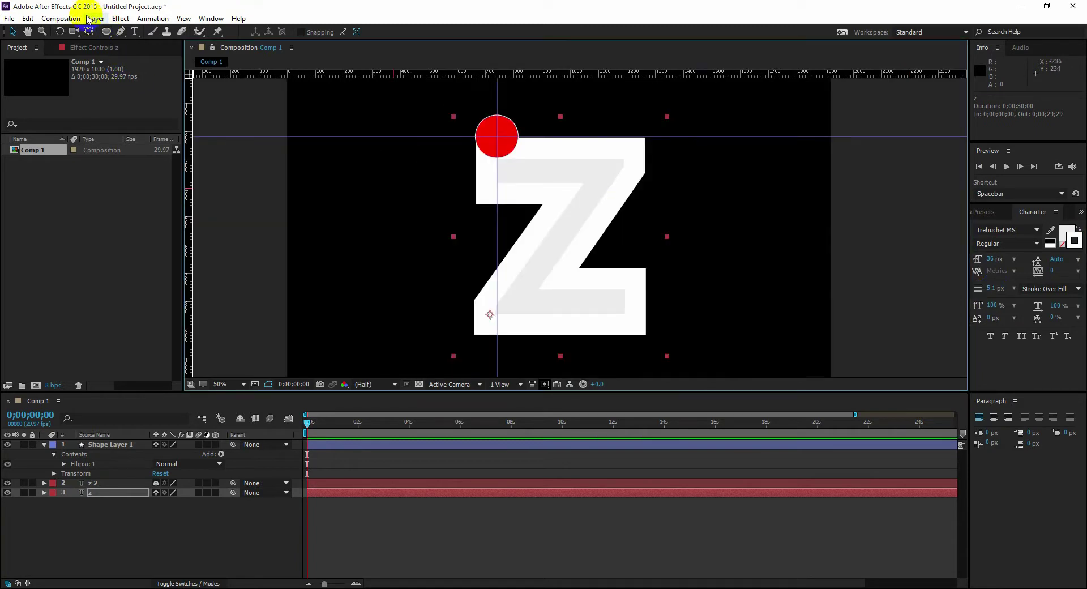
{"action": "left_click", "coordinate": [97, 19]}
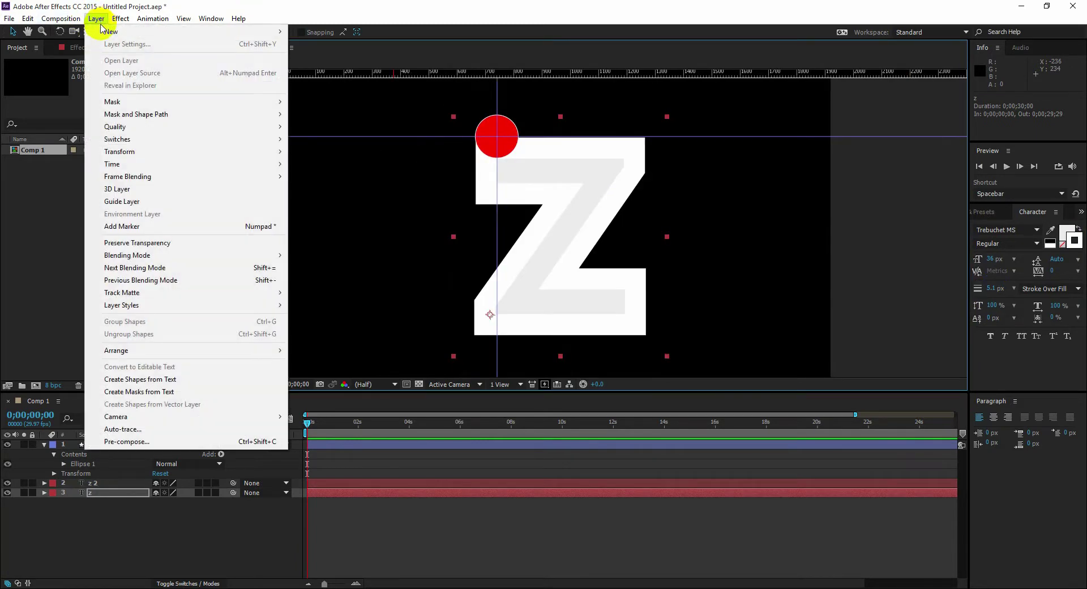
{"action": "left_click", "coordinate": [132, 432]}
{"action": "left_click_drag", "start_coordinate": [523, 198], "coordinate": [860, 199]}
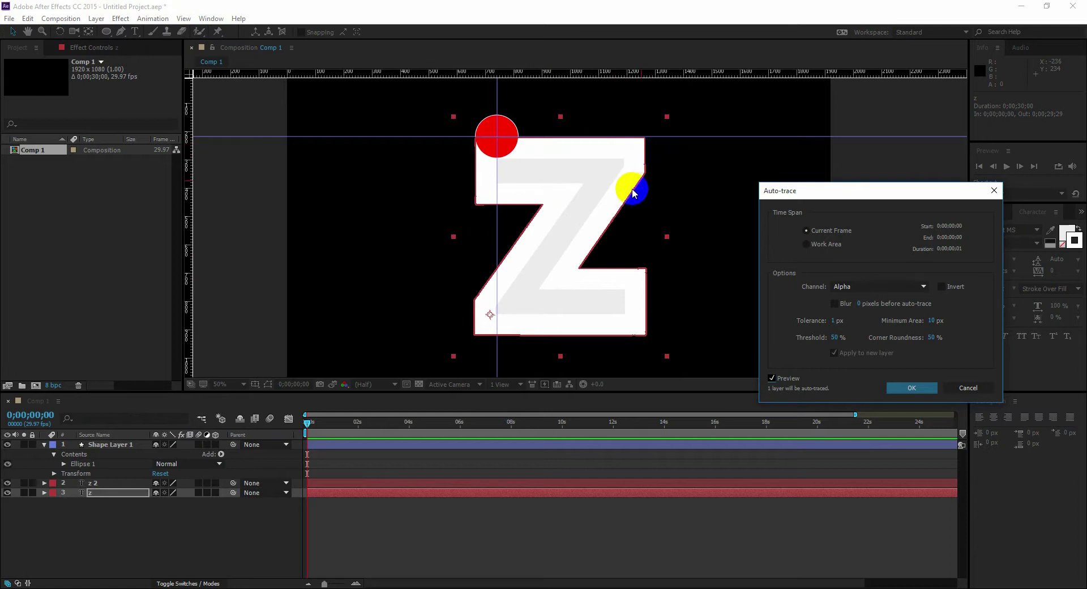
{"action": "left_click", "coordinate": [912, 388]}
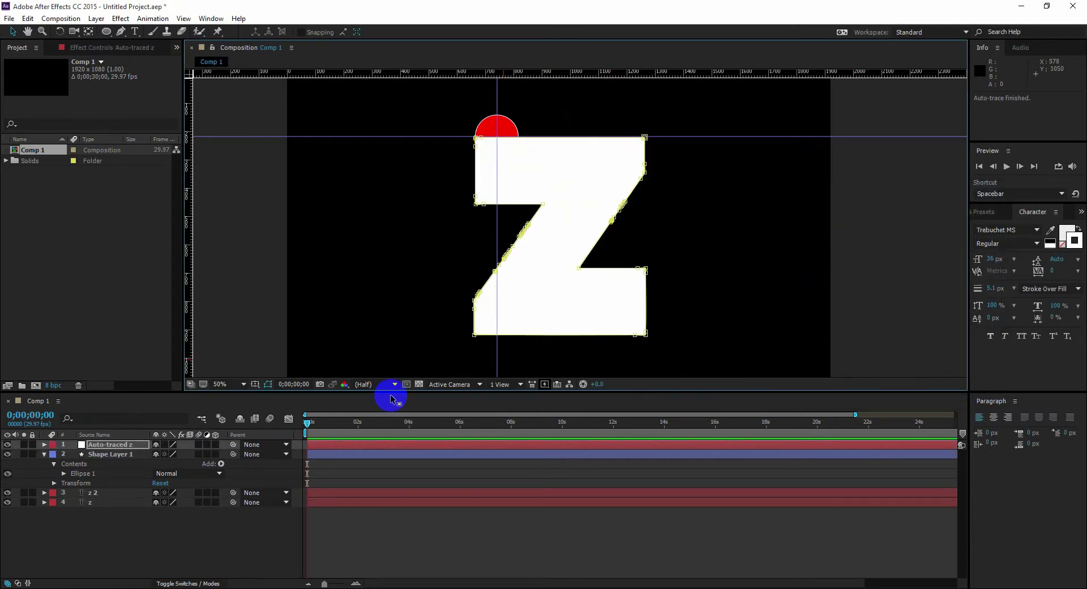
Reveal the mask path of the auto-traced Z layer and select it
{"action": "scroll", "coordinate": [567, 274], "scroll_direction": "up", "scroll_amount": 2}
{"action": "left_click_drag", "start_coordinate": [482, 306], "coordinate": [460, 184]}
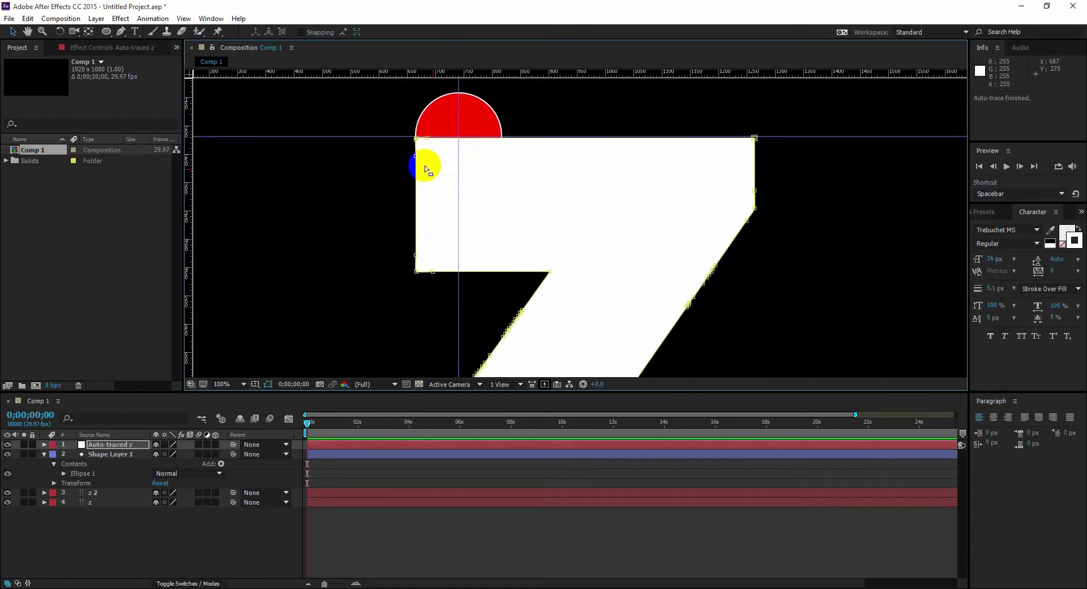
{"action": "left_click_drag", "start_coordinate": [539, 183], "coordinate": [606, 167]}
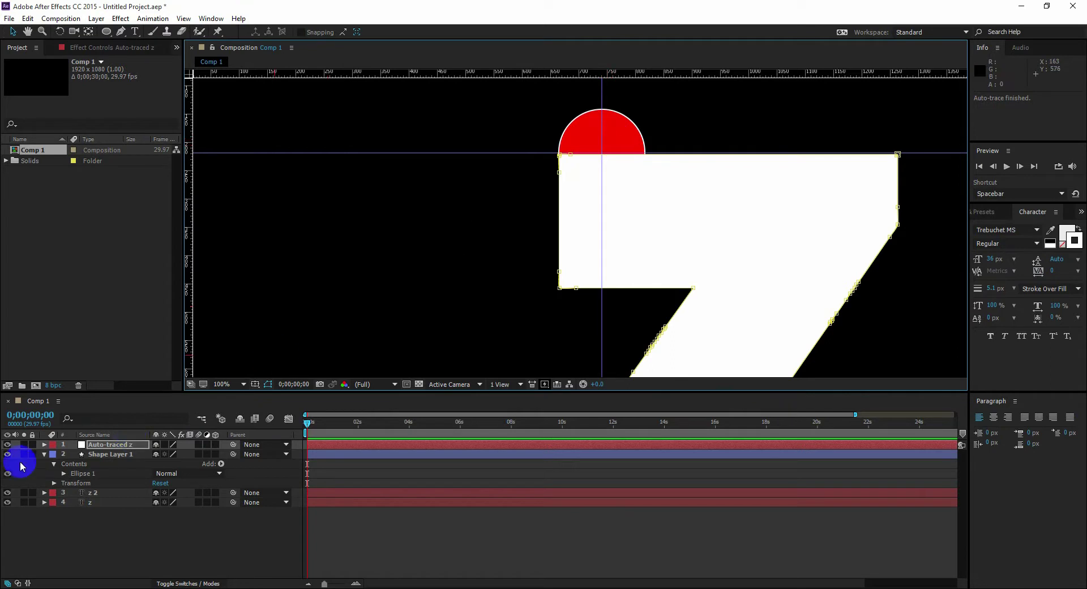
{"action": "left_click", "coordinate": [120, 455]}
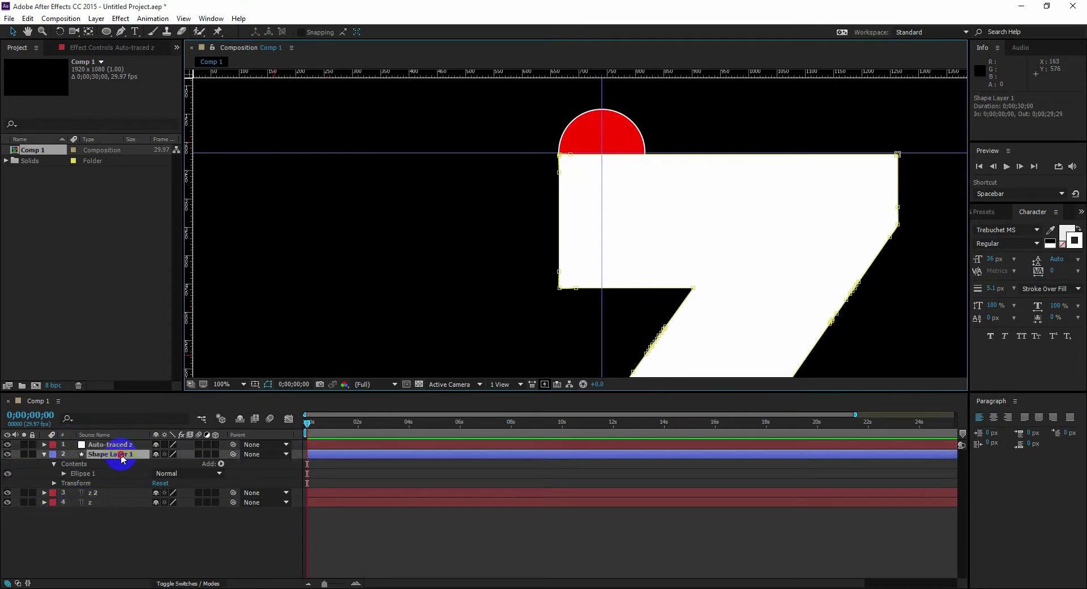
{"action": "left_click", "coordinate": [799, 283]}
{"action": "left_click_drag", "start_coordinate": [803, 286], "coordinate": [728, 225]}
{"action": "left_click", "coordinate": [65, 463]}
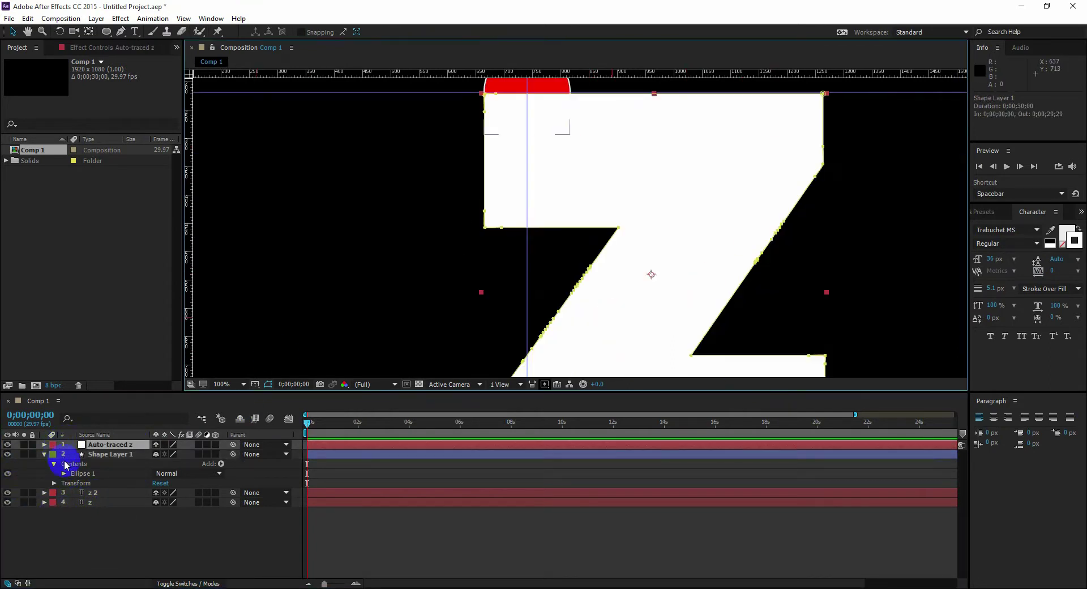
{"action": "key", "text": "m"}
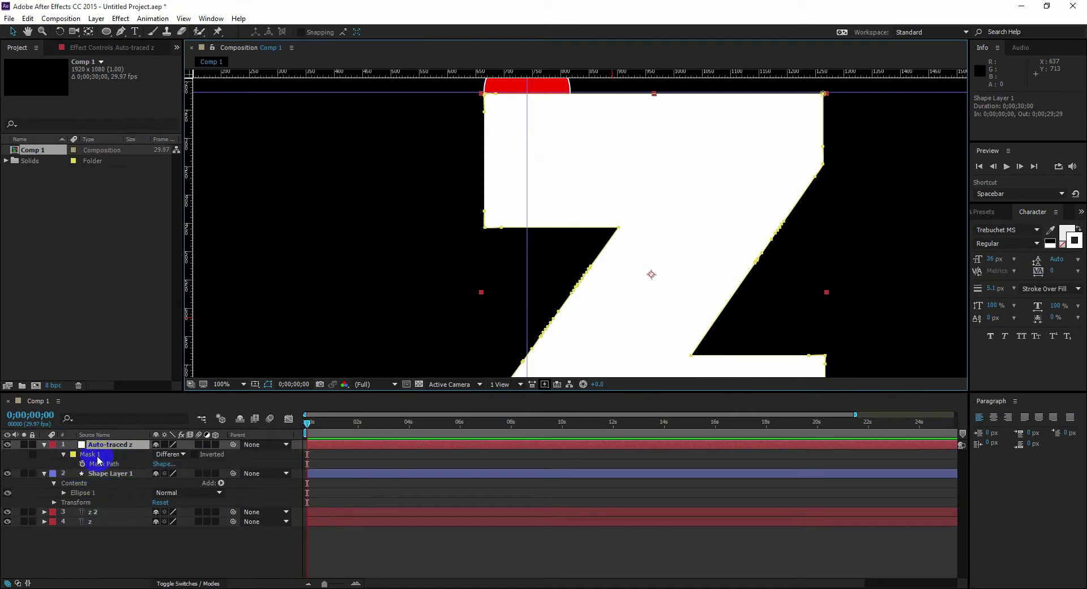
{"action": "left_click", "coordinate": [141, 461]}
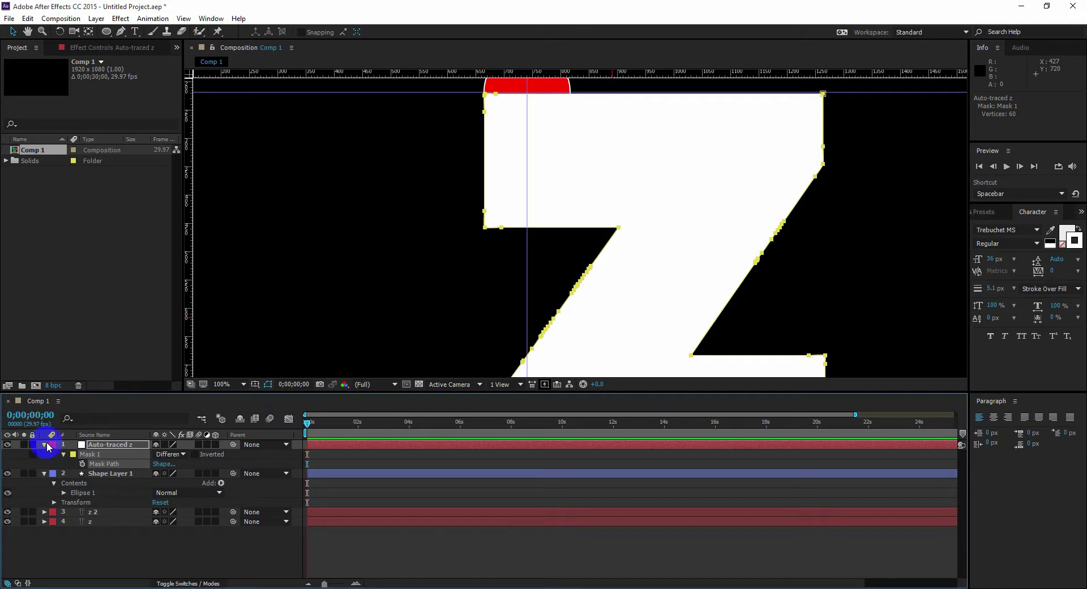
Hide the auto-traced layer and move Shape Layer 1's anchor point to the red circle's centre where the guides cross
{"action": "left_click", "coordinate": [113, 475]}
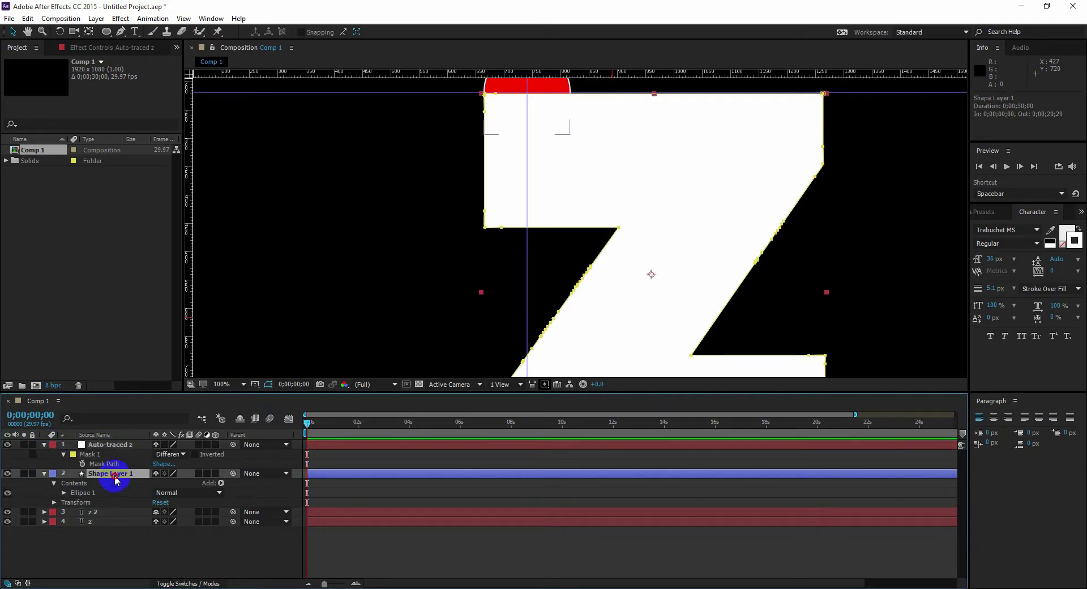
{"action": "left_click", "coordinate": [7, 444]}
{"action": "left_click_drag", "start_coordinate": [505, 198], "coordinate": [457, 319]}
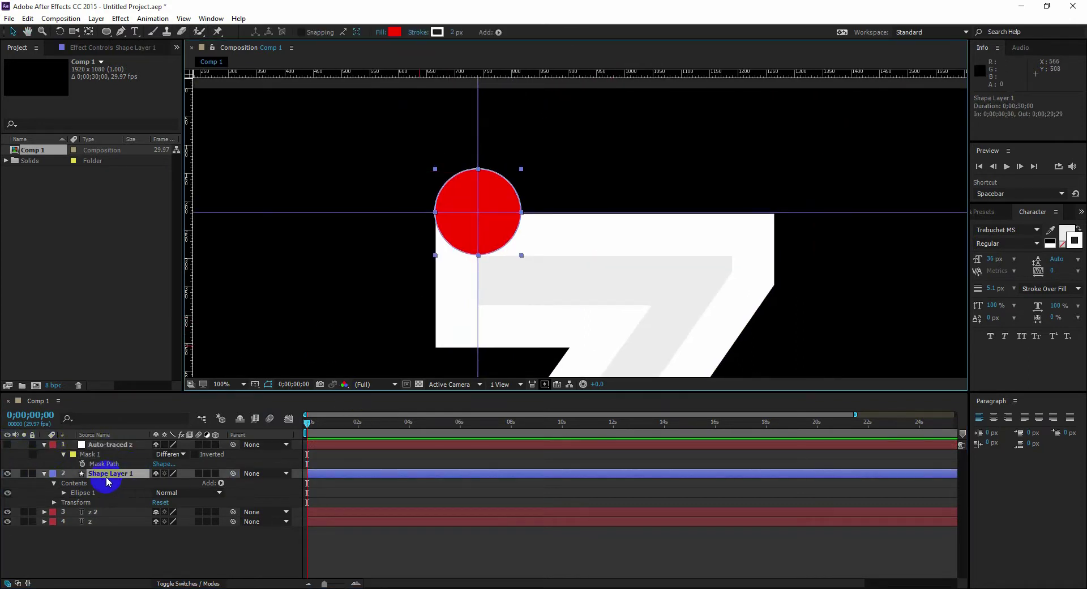
{"action": "key", "text": "grave"}
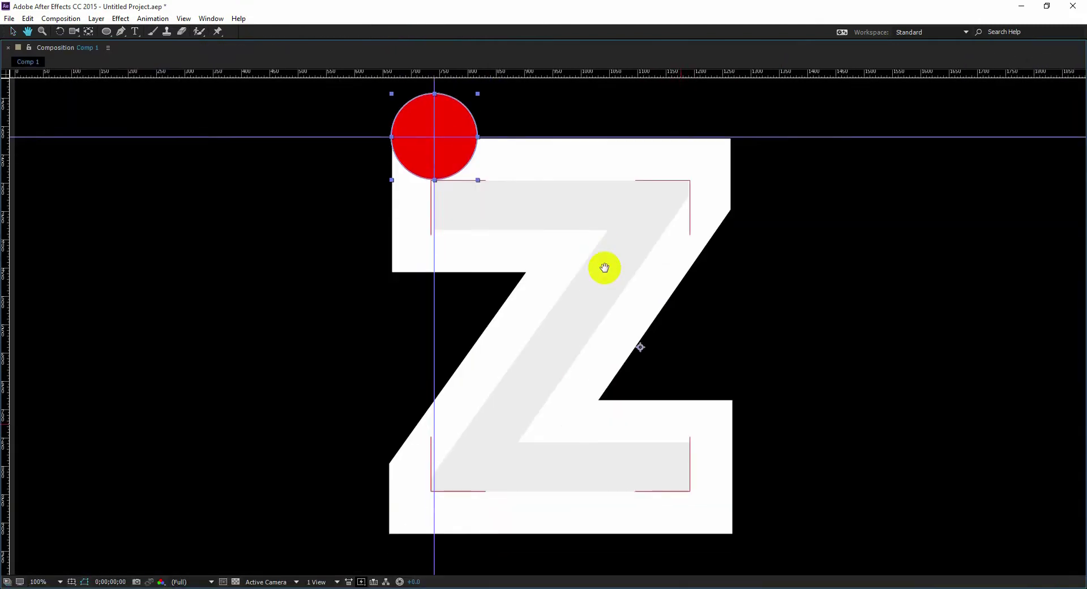
{"action": "left_click_drag", "start_coordinate": [592, 333], "coordinate": [416, 180]}
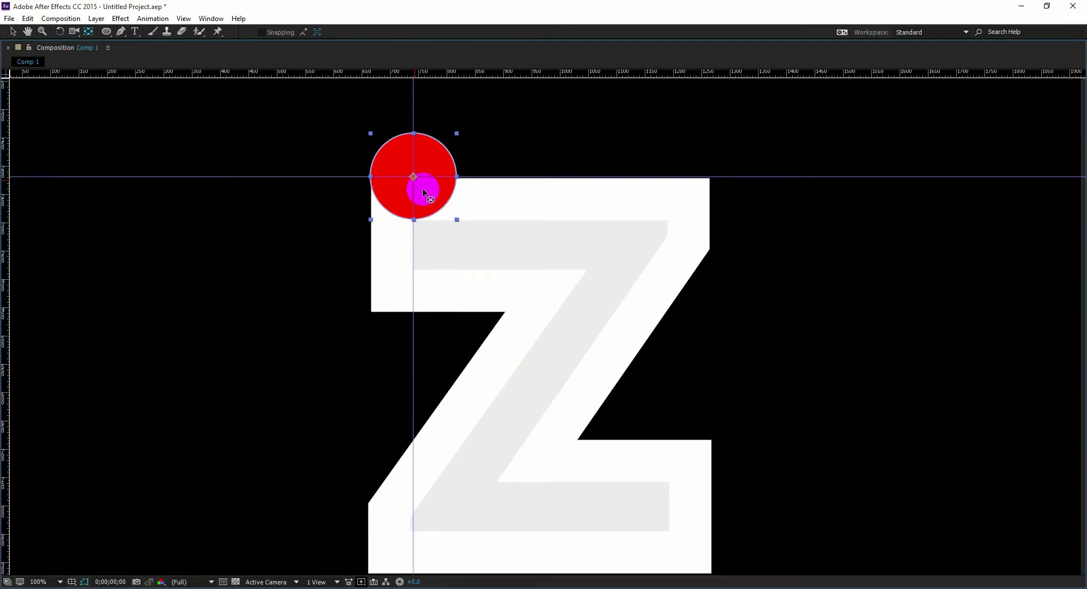
{"action": "left_click", "coordinate": [415, 194]}
{"action": "key", "text": "grave"}
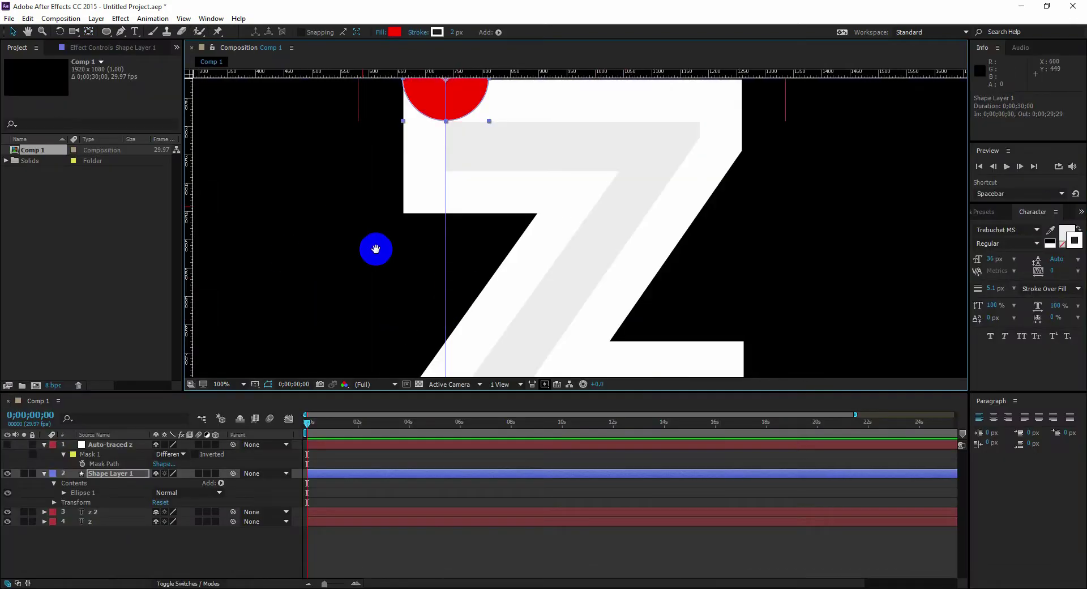
{"action": "left_click_drag", "start_coordinate": [375, 250], "coordinate": [395, 362]}
Copy the auto-traced mask path and paste it into Shape Layer 1's Position property as motion keyframes
{"action": "key", "text": "p"}
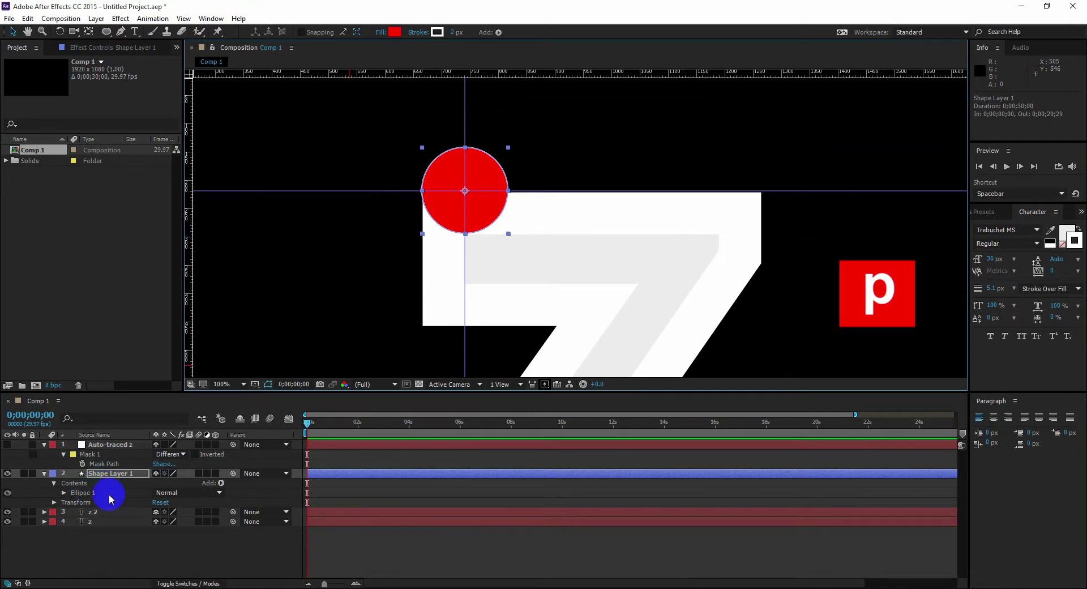
{"action": "left_click", "coordinate": [90, 484]}
{"action": "left_click", "coordinate": [109, 538]}
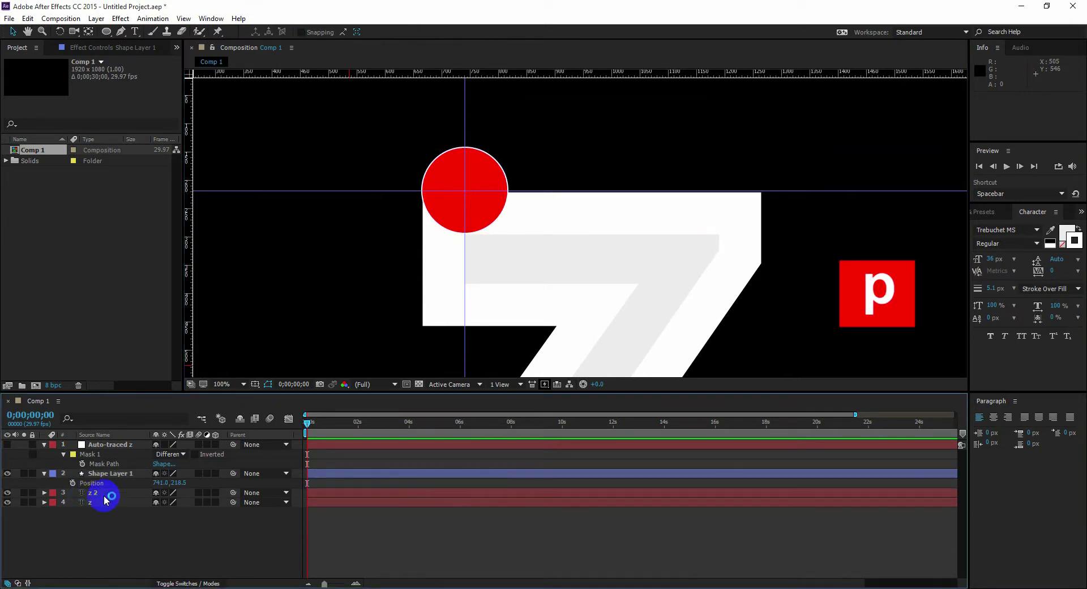
{"action": "left_click", "coordinate": [94, 463]}
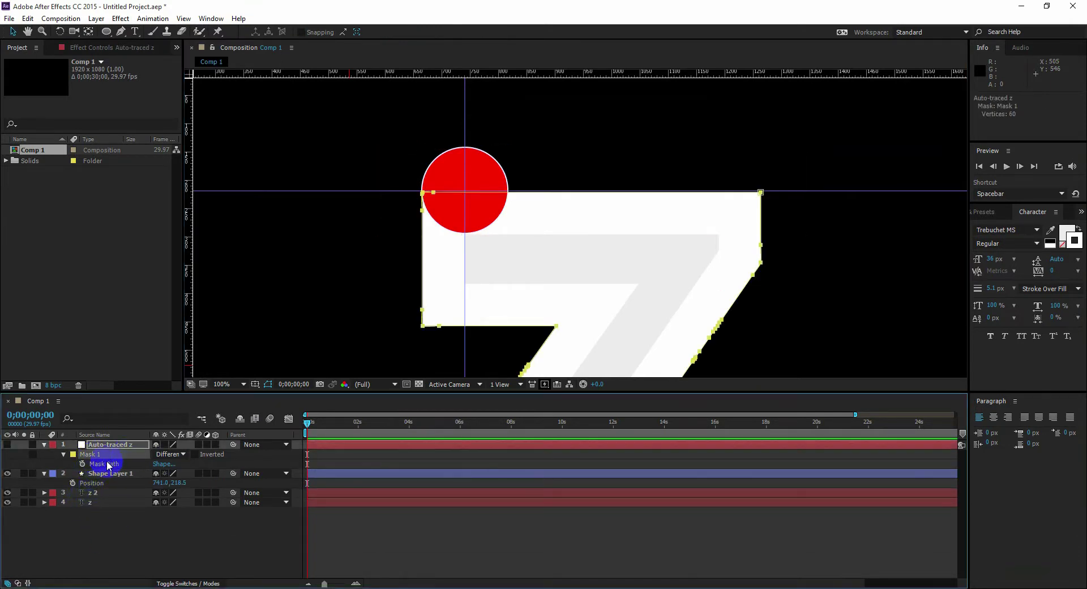
{"action": "left_click", "coordinate": [97, 485]}
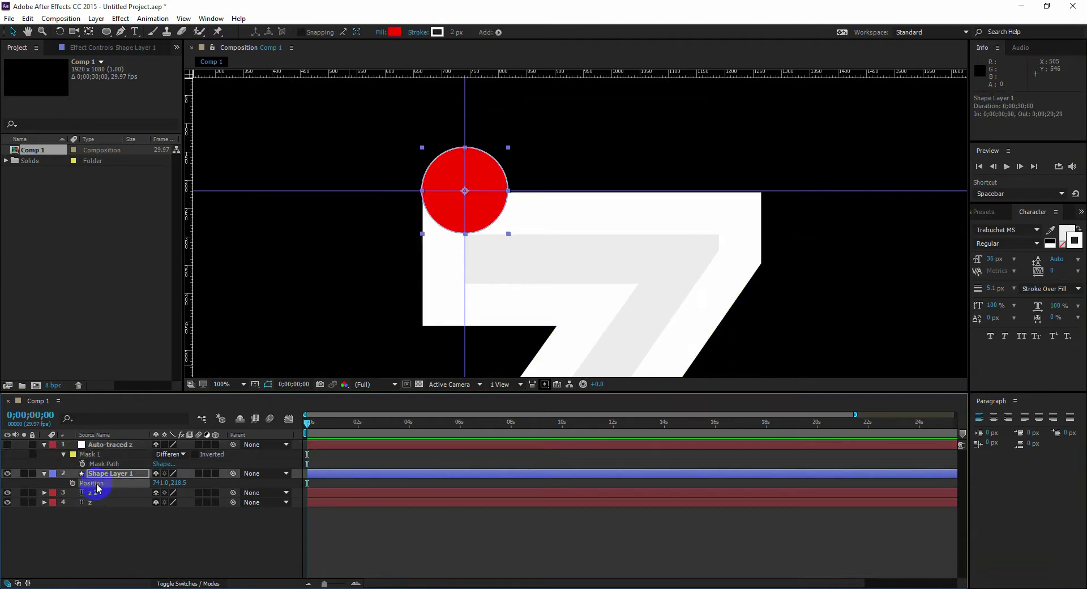
{"action": "key", "text": "ctrl+v"}
{"action": "scroll", "coordinate": [569, 252], "scroll_direction": "down", "scroll_amount": 2}
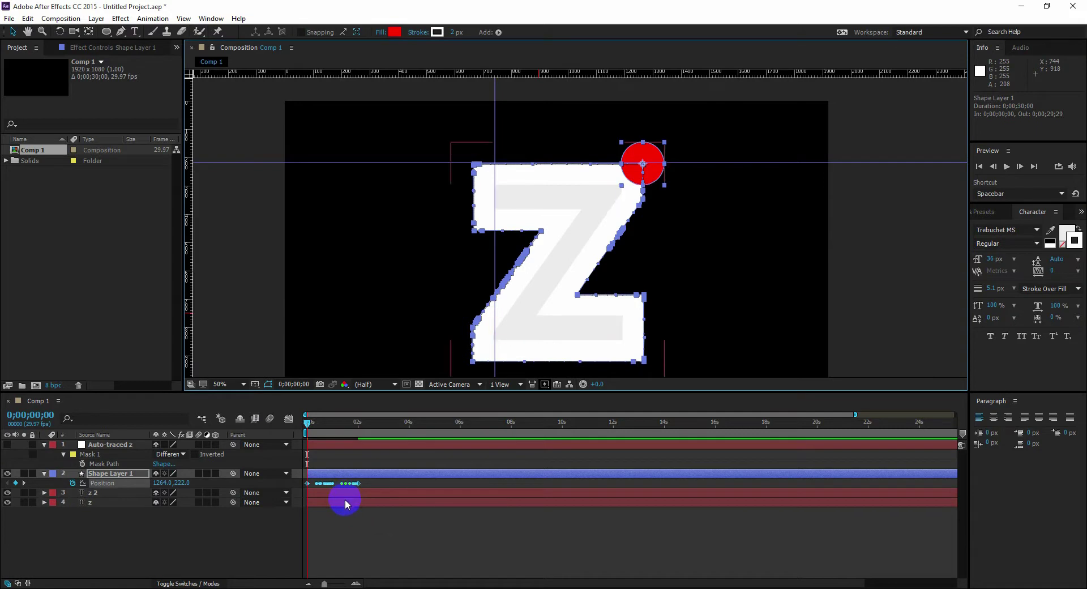
Enlarge the timeline scale and preview the red circle's motion along the Z outline from the first frame
{"action": "scroll", "coordinate": [351, 501], "scroll_direction": "up", "scroll_amount": 3}
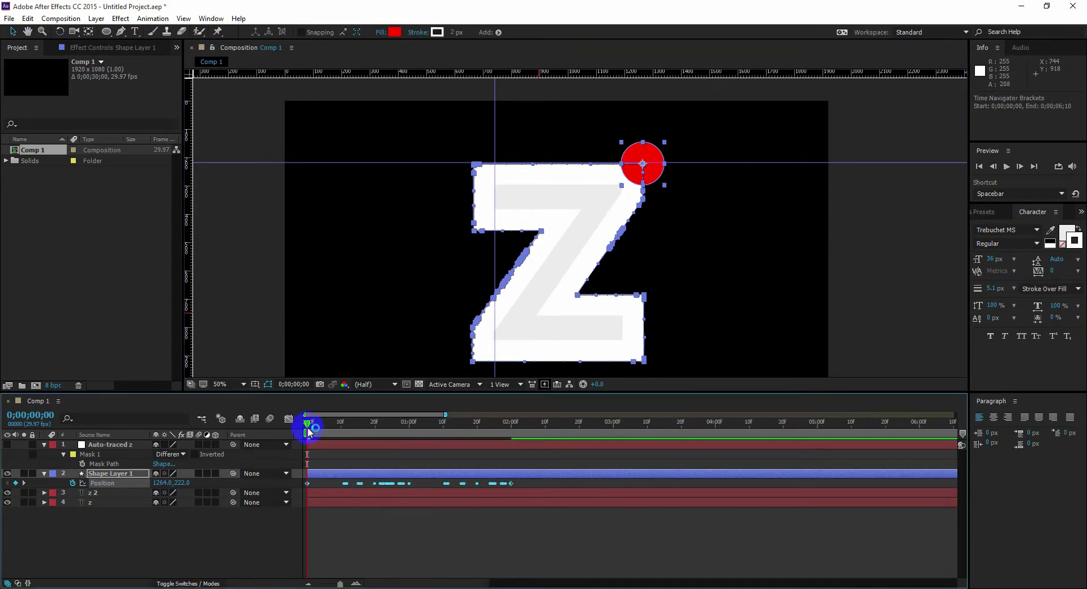
{"action": "left_click_drag", "start_coordinate": [310, 429], "coordinate": [108, 419]}
{"action": "key", "text": "space"}
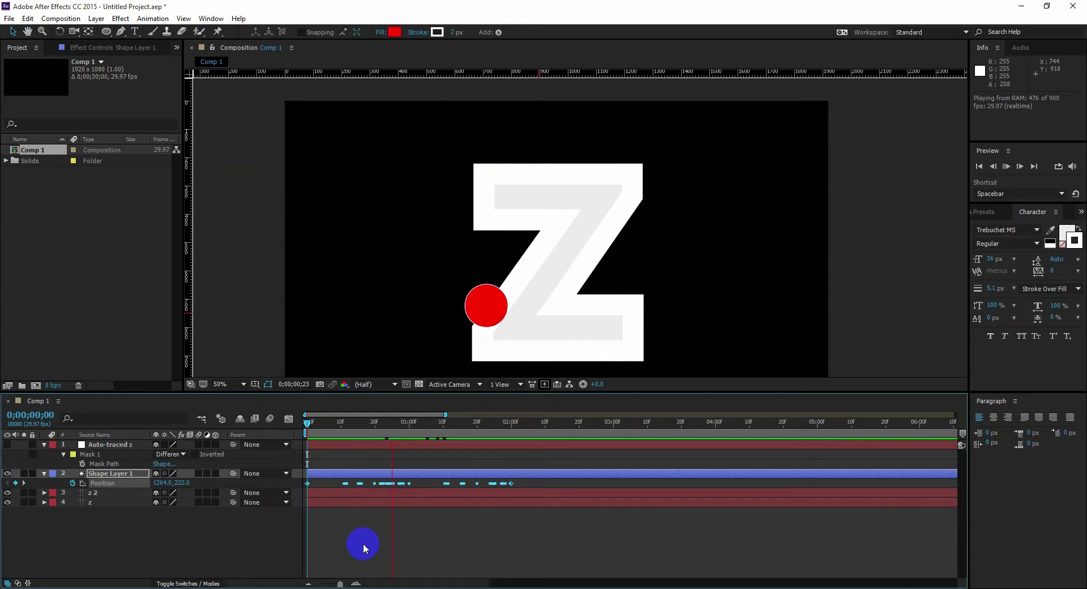
{"action": "left_click", "coordinate": [437, 454]}
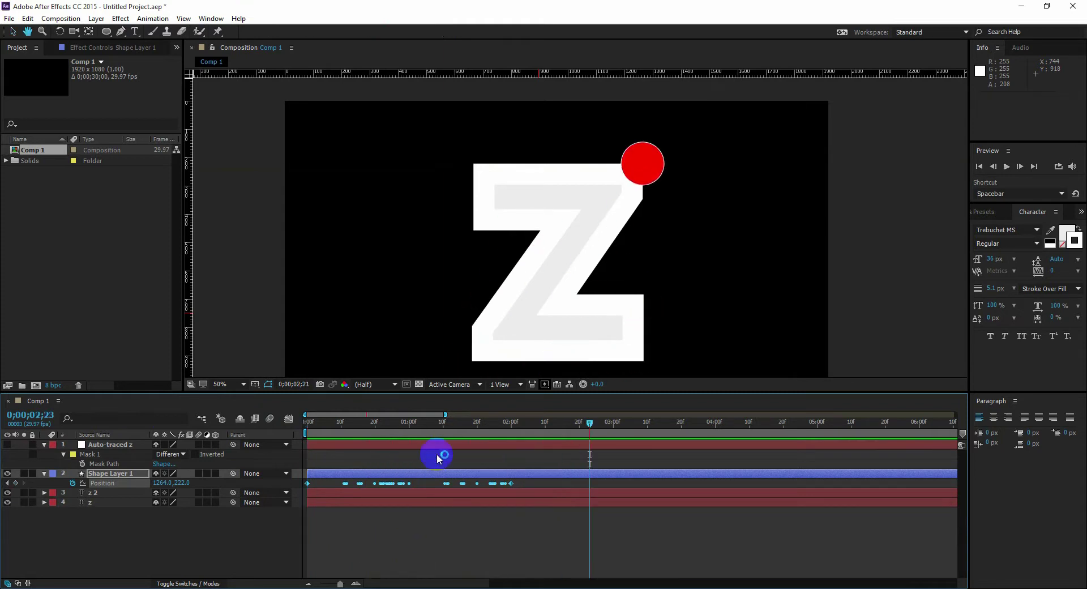
Compress the circle's position keyframes proportionally so the loop ends at 0;00;01;13, and preview the faster motion
{"action": "left_click_drag", "start_coordinate": [487, 425], "coordinate": [447, 447]}
{"action": "left_click_drag", "start_coordinate": [520, 480], "coordinate": [233, 500]}
{"action": "left_click_drag", "start_coordinate": [511, 484], "coordinate": [457, 493]}
{"action": "left_click_drag", "start_coordinate": [447, 422], "coordinate": [297, 508]}
{"action": "key", "text": "space"}
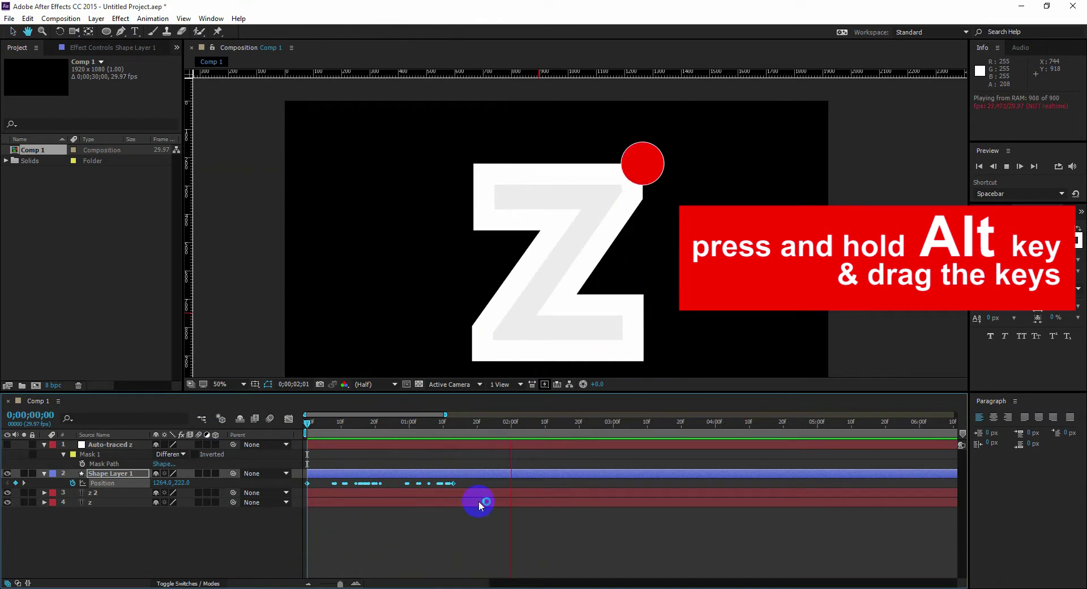
{"action": "key", "text": "space"}
Copy the circle's position keyframes and paste further loops end to end at 0;00;01;13, 0;00;02;26 and 0;00;04;09
{"action": "mouse_move", "coordinate": [480, 427]}
{"action": "left_mouse_down"}
{"action": "mouse_move", "coordinate": [449, 431]}
{"action": "mouse_move", "coordinate": [463, 430]}
{"action": "left_mouse_up"}
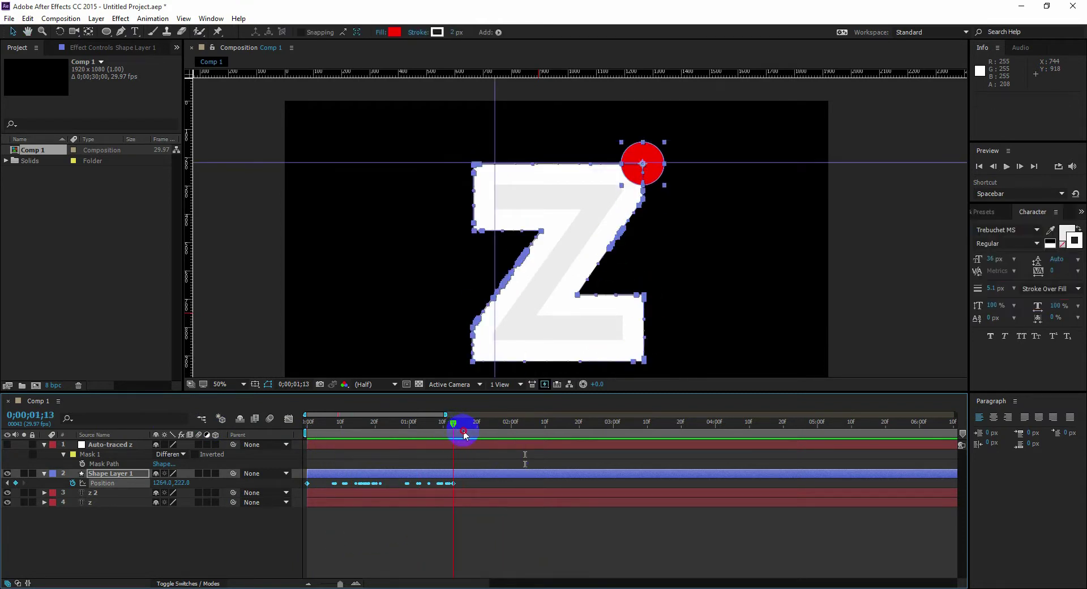
{"action": "left_click_drag", "start_coordinate": [465, 484], "coordinate": [239, 524]}
{"action": "left_click_drag", "start_coordinate": [388, 486], "coordinate": [366, 494]}
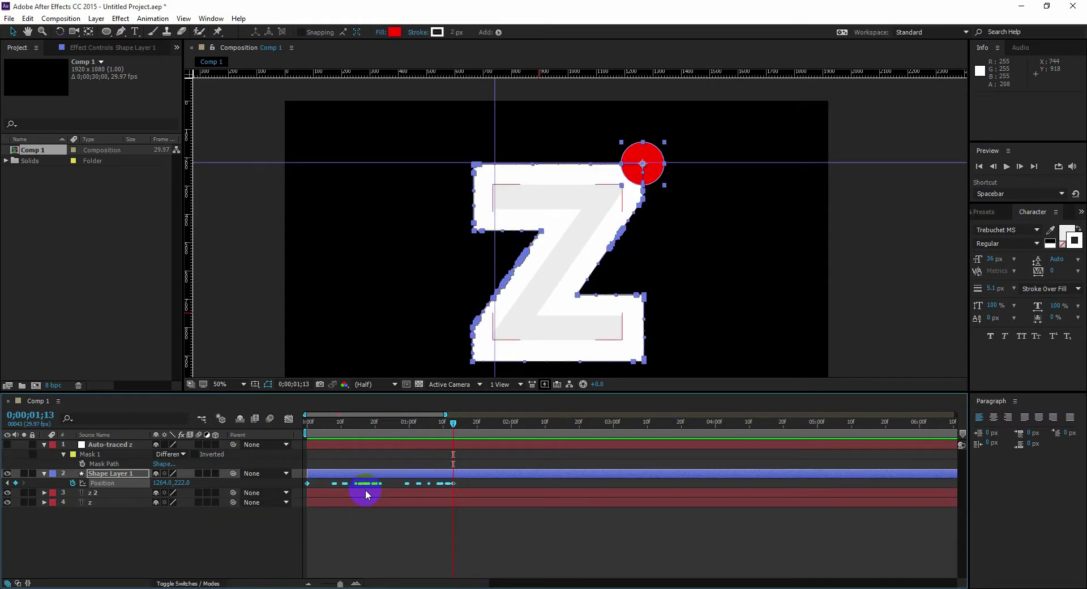
{"action": "key", "text": "ctrl+v"}
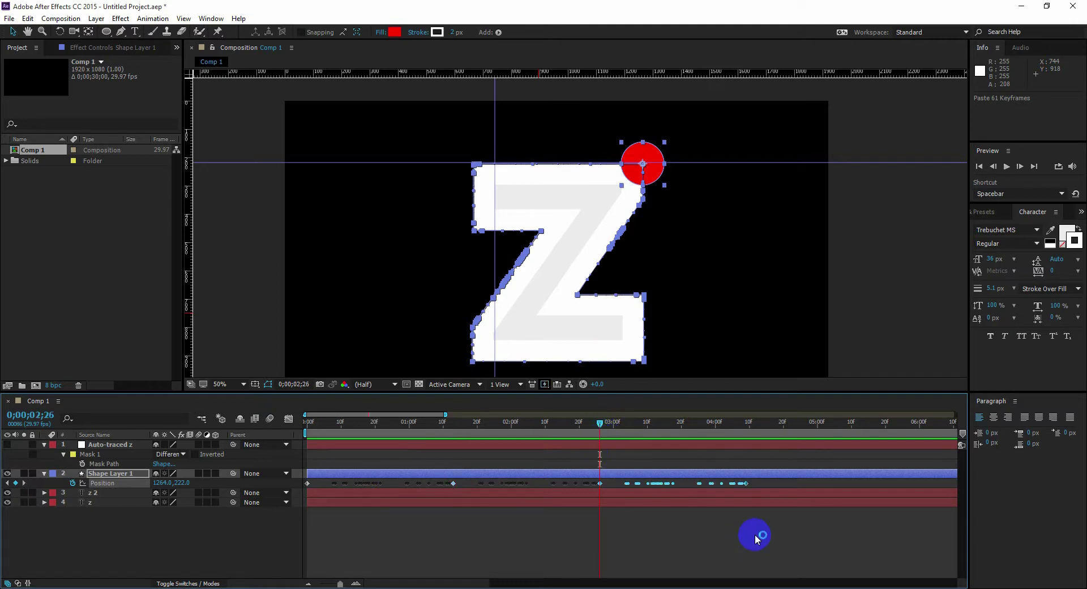
{"action": "key", "text": "minus"}
{"action": "key", "text": "minus"}
{"action": "left_click", "coordinate": [473, 425]}
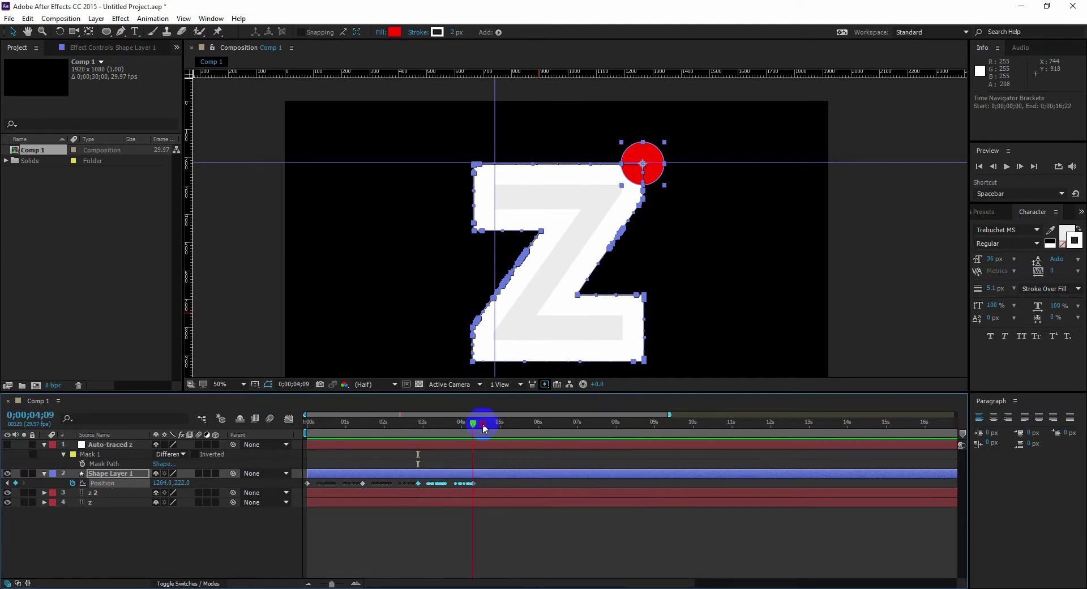
{"action": "key", "text": "ctrl+v"}
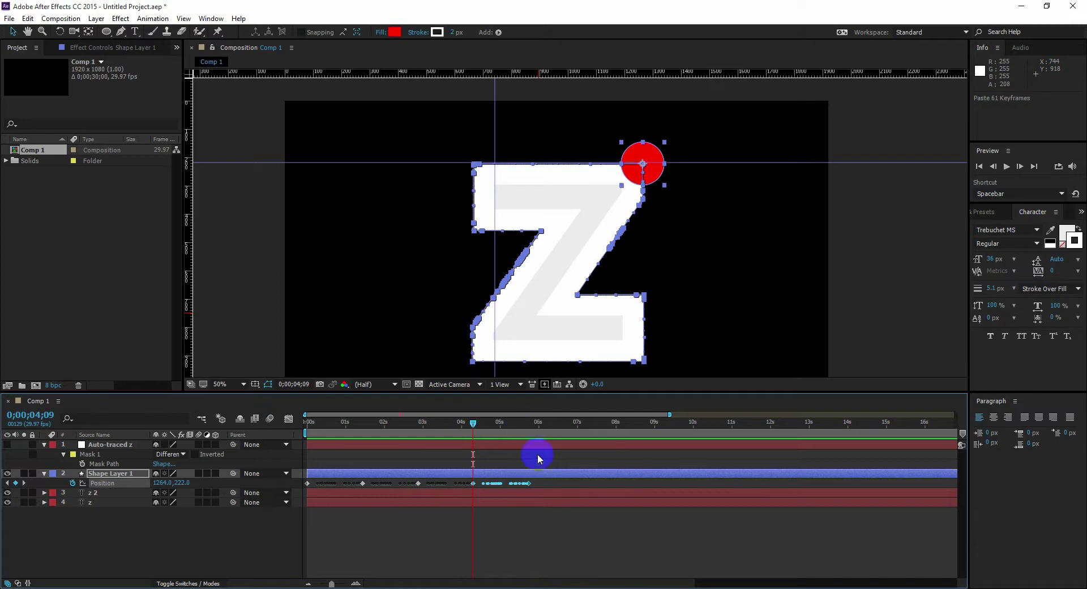
Copy all four loops of position keyframes and paste the set at 0;00;05;22 and again at 0;00;11;14
{"action": "left_click_drag", "start_coordinate": [537, 481], "coordinate": [242, 504]}
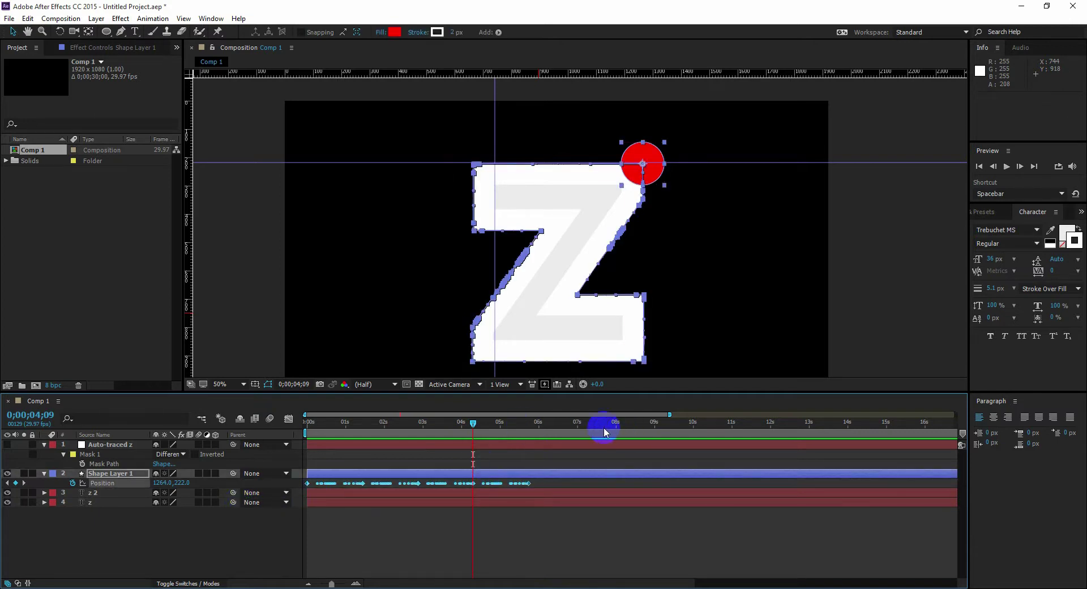
{"action": "key", "text": "ctrl+c"}
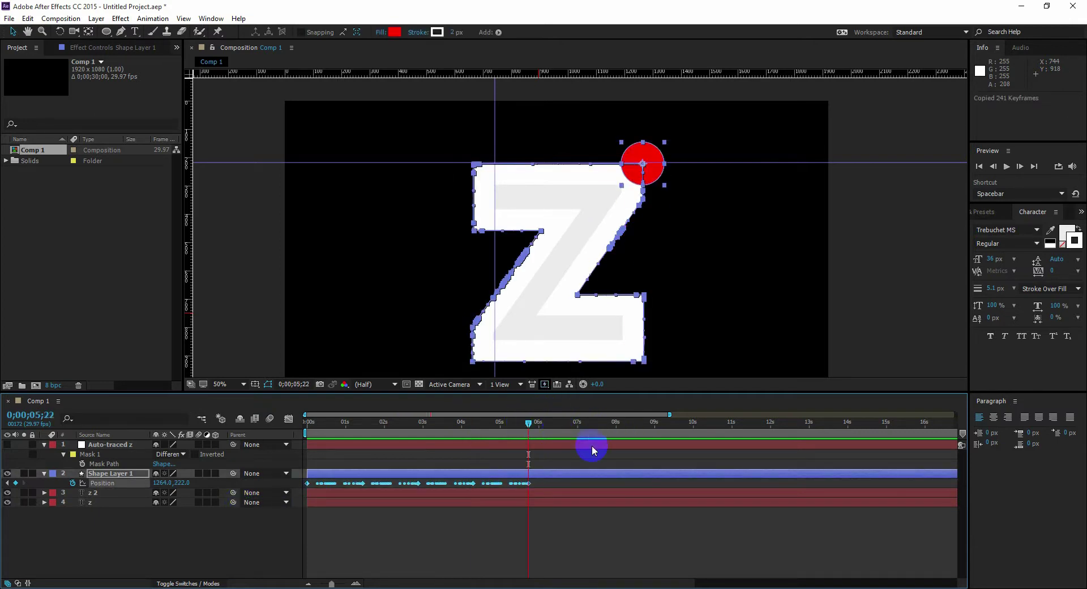
{"action": "key", "text": "ctrl+v"}
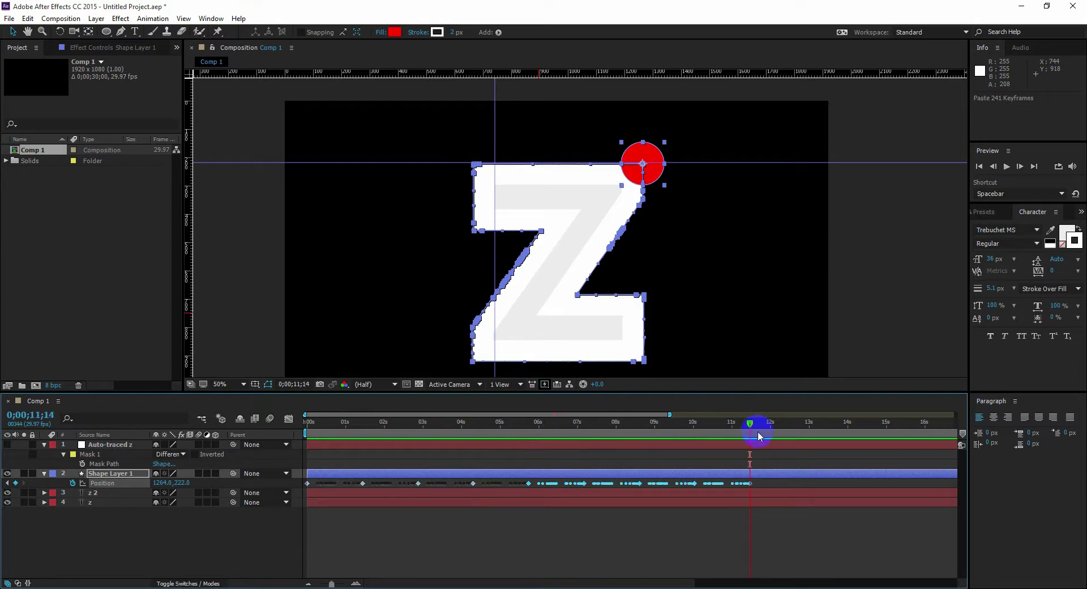
{"action": "key", "text": "minus"}
{"action": "key", "text": "minus"}
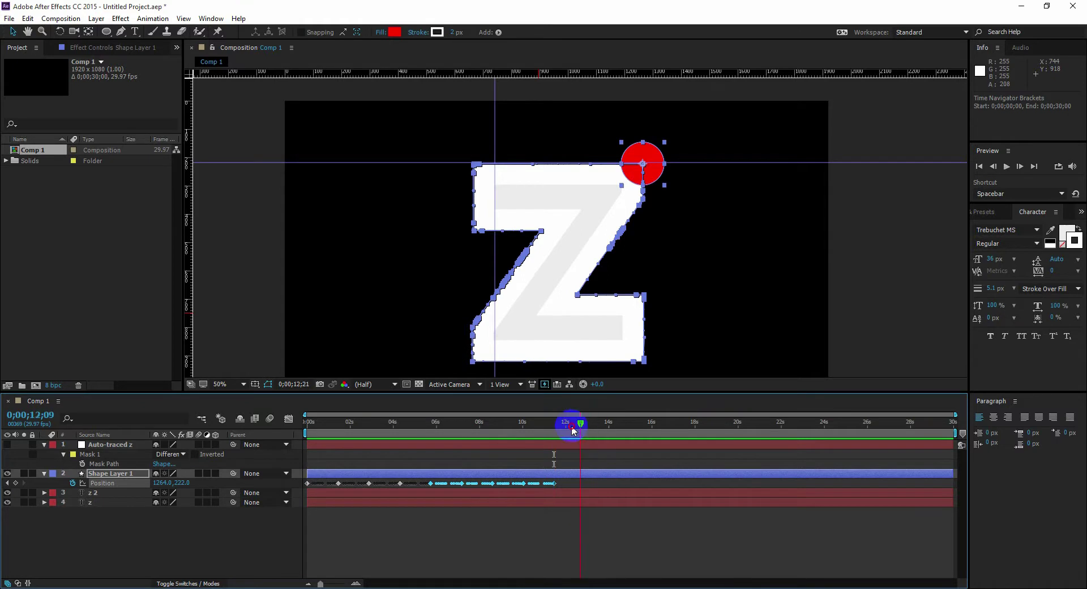
{"action": "key", "text": "ctrl+v"}
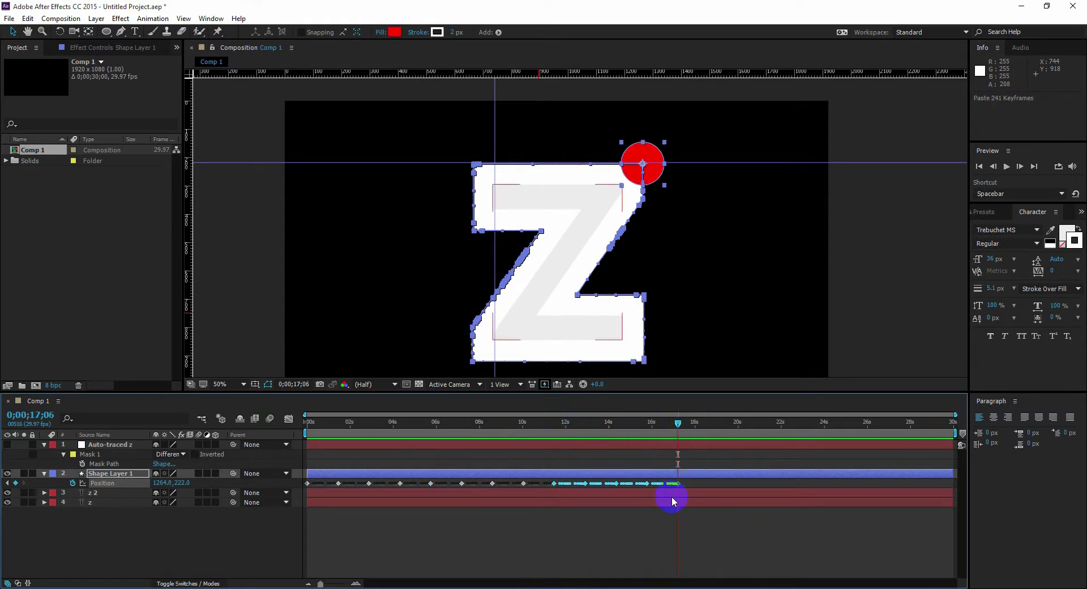
End the work area at 0;00;17;06 and preview the repeated loops from the start
{"action": "key", "text": "n"}
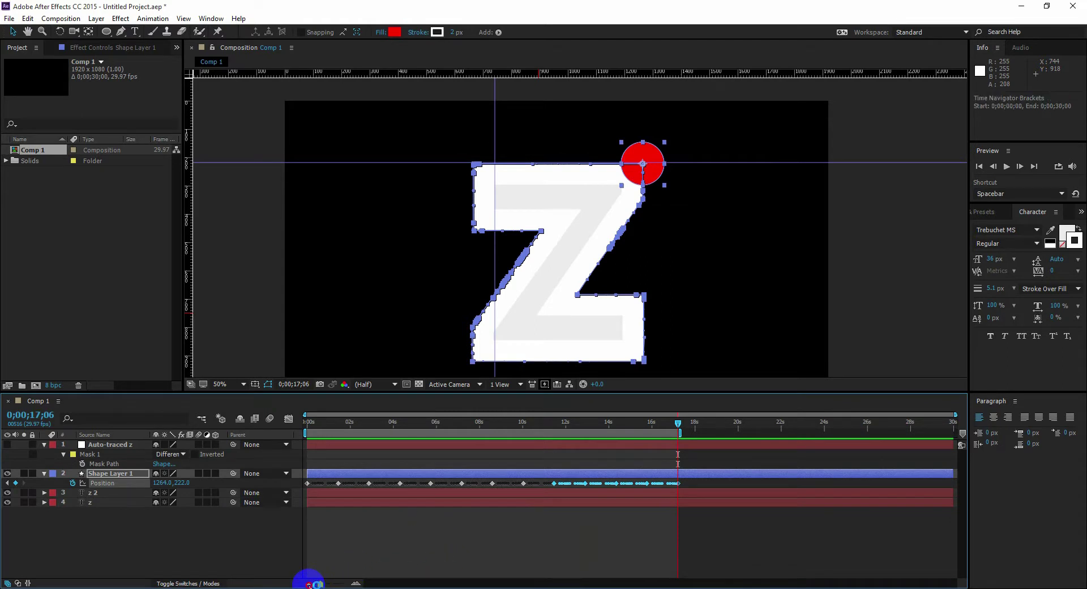
{"action": "left_click", "coordinate": [317, 429]}
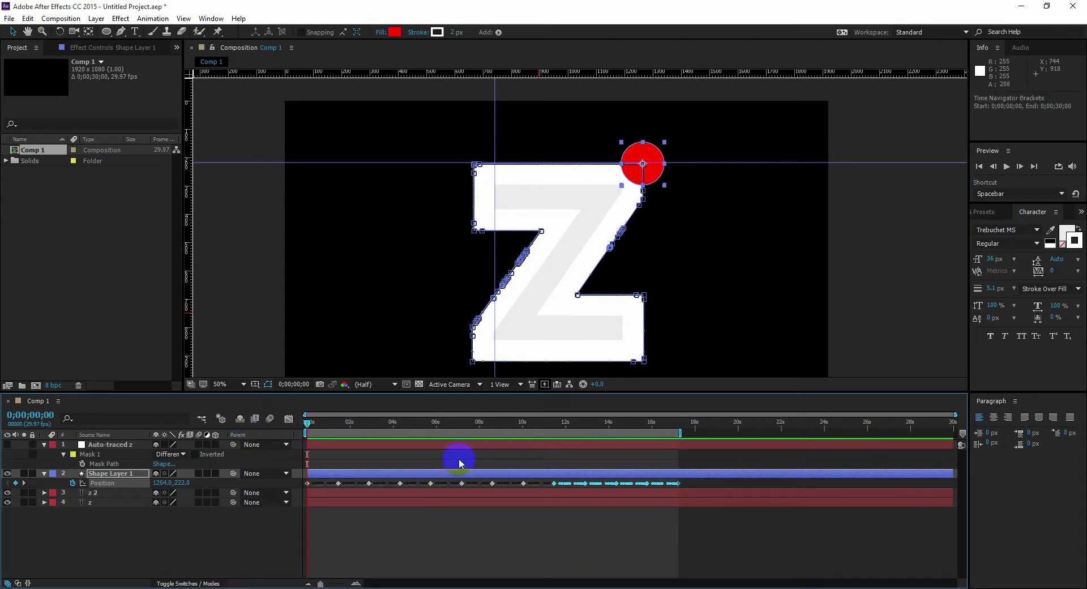
{"action": "key", "text": "space"}
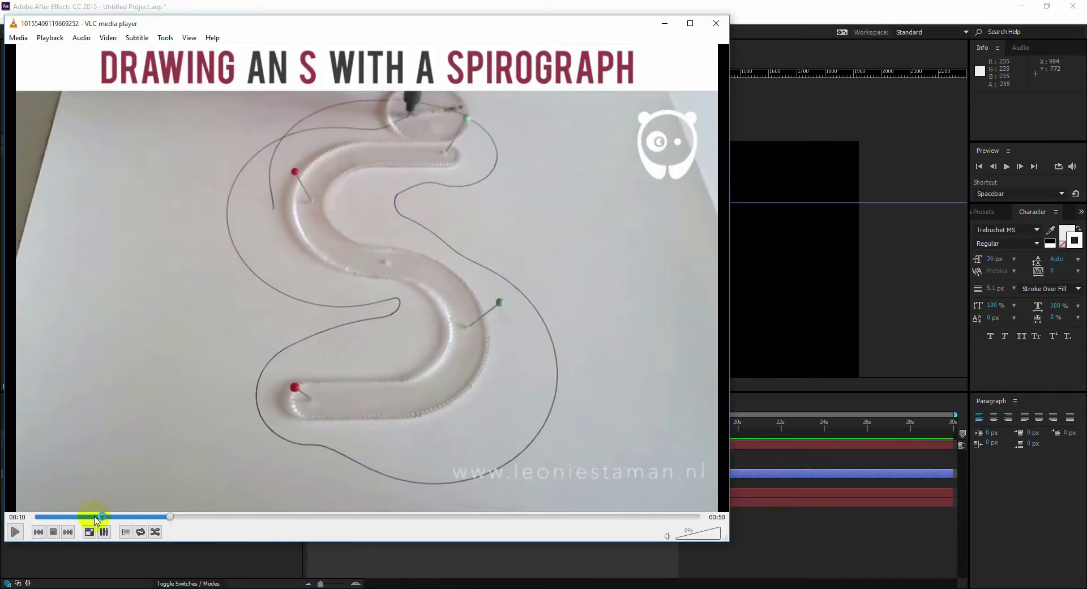
Switch to VLC media player and play the spirograph S reference video in short stretches to study the wheel's rotation
{"action": "key", "text": "space"}
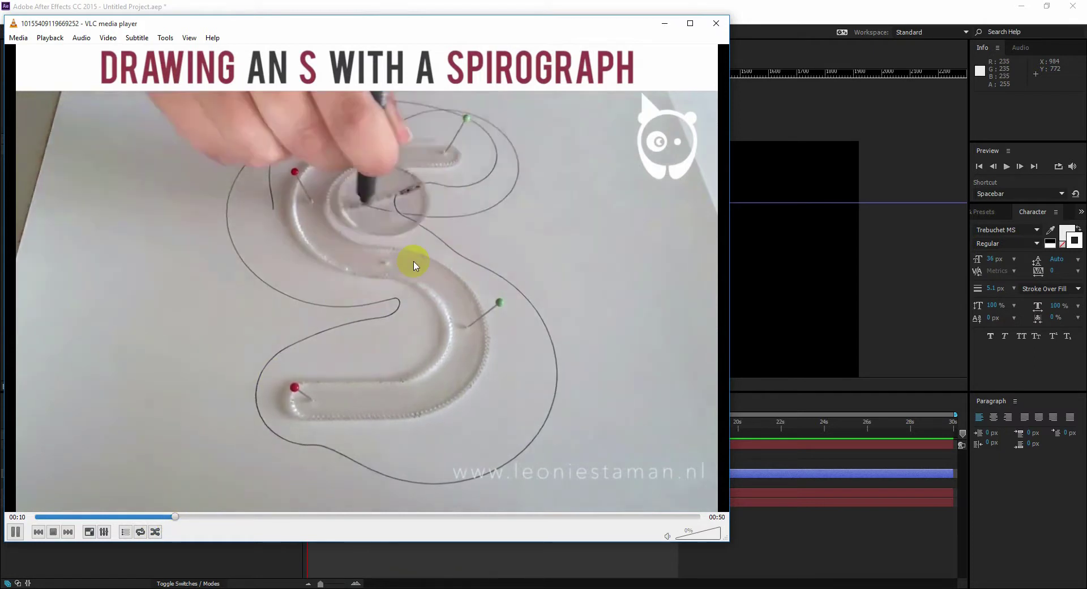
{"action": "key", "text": "space"}
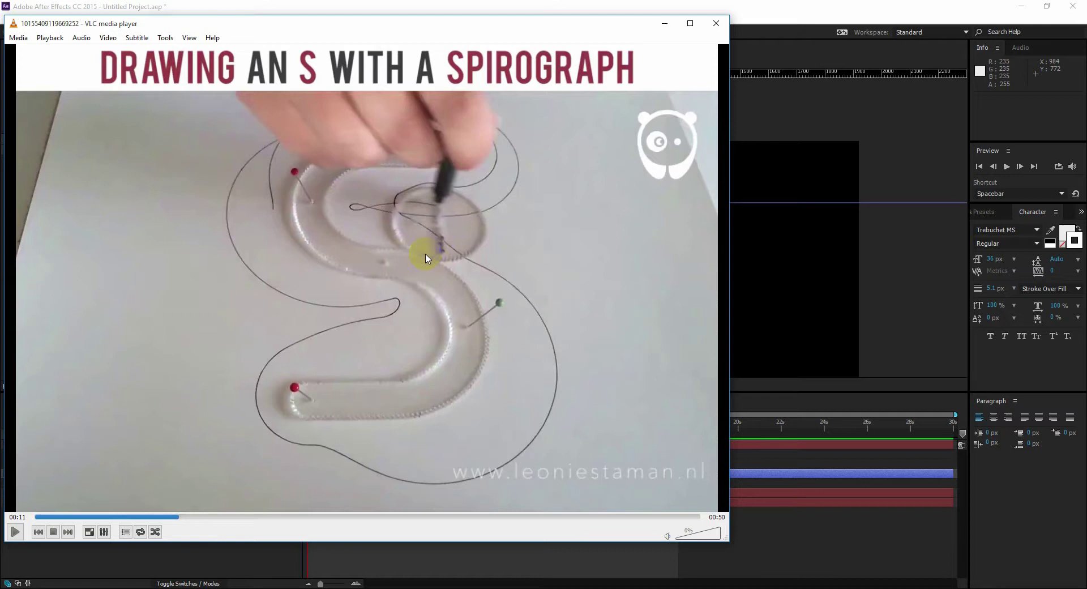
{"action": "key", "text": "space"}
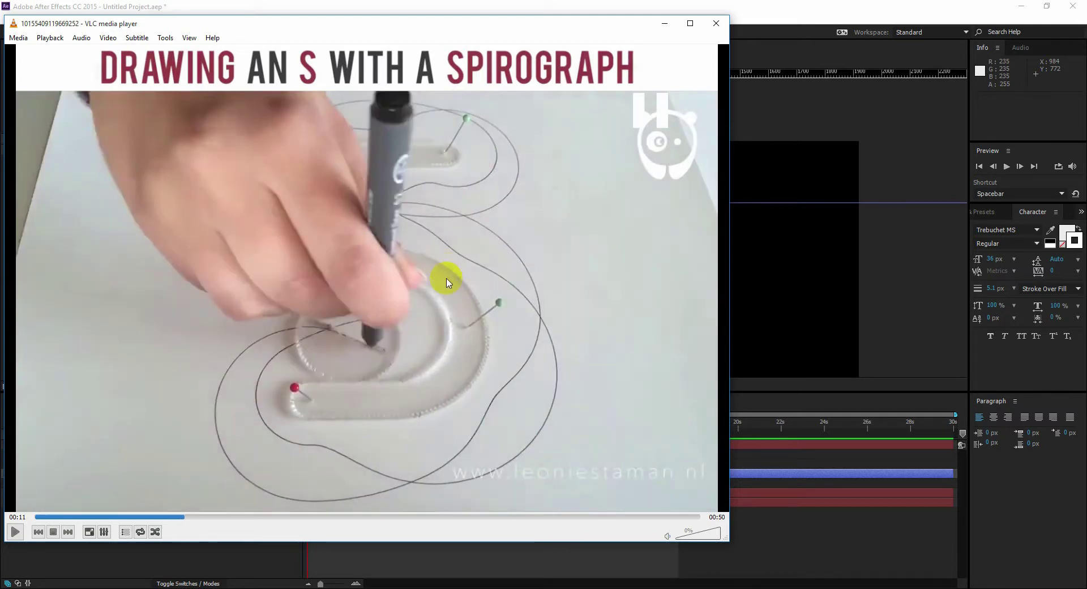
Play another short stretch of the spirograph S reference video and return to the After Effects project
{"action": "left_click", "coordinate": [362, 355]}
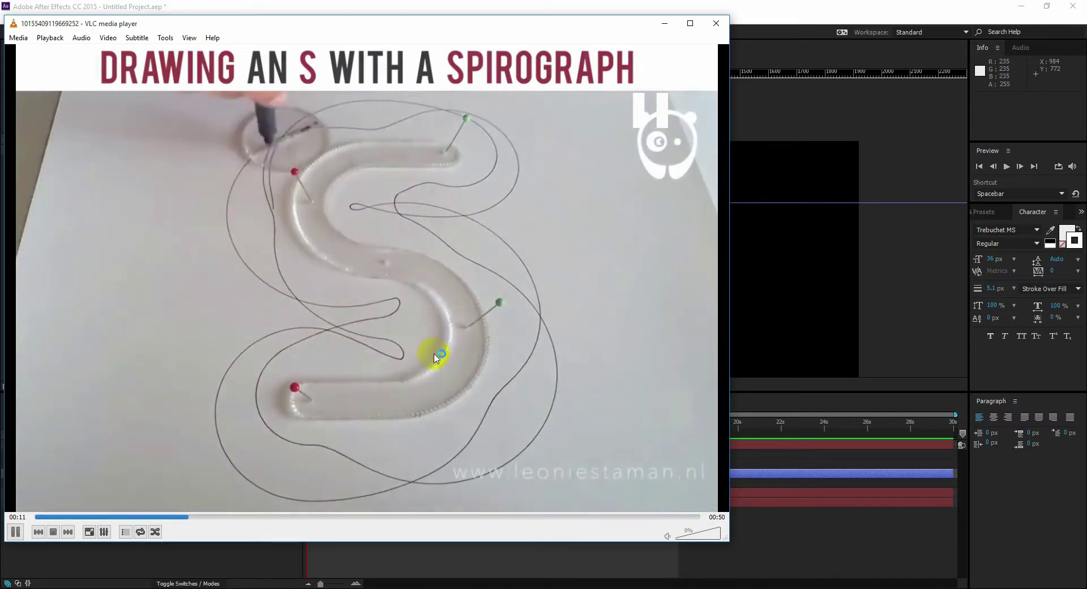
{"action": "key", "text": "space"}
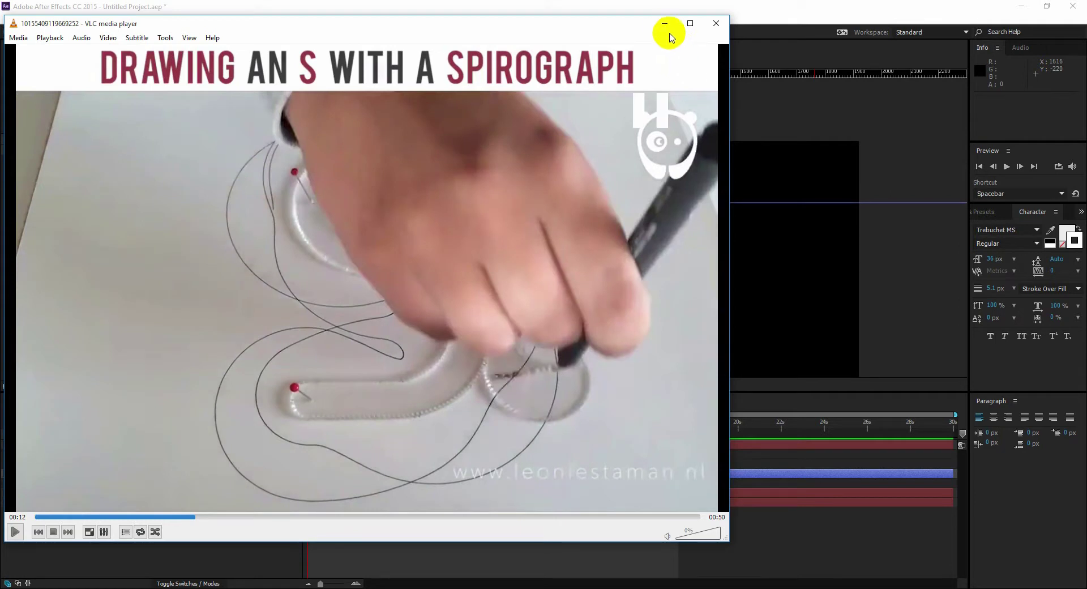
{"action": "left_click", "coordinate": [666, 24]}
Draw a small ellipse inside the upper part of the red circle as the pen hole, within Shape Layer 1
{"action": "scroll", "coordinate": [611, 195], "scroll_direction": "up", "scroll_amount": 3}
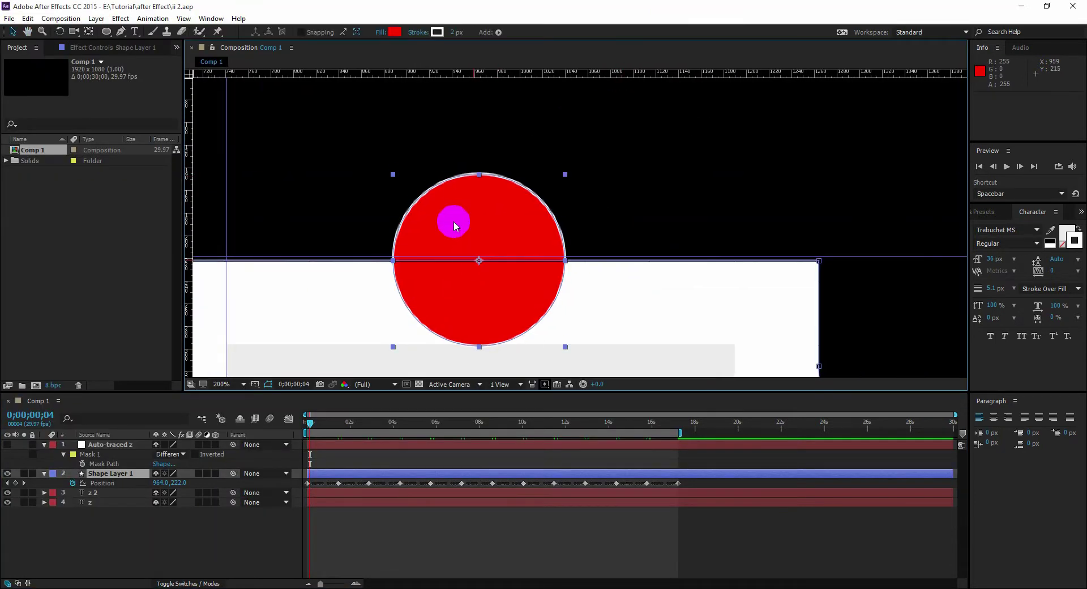
{"action": "left_click", "coordinate": [106, 33]}
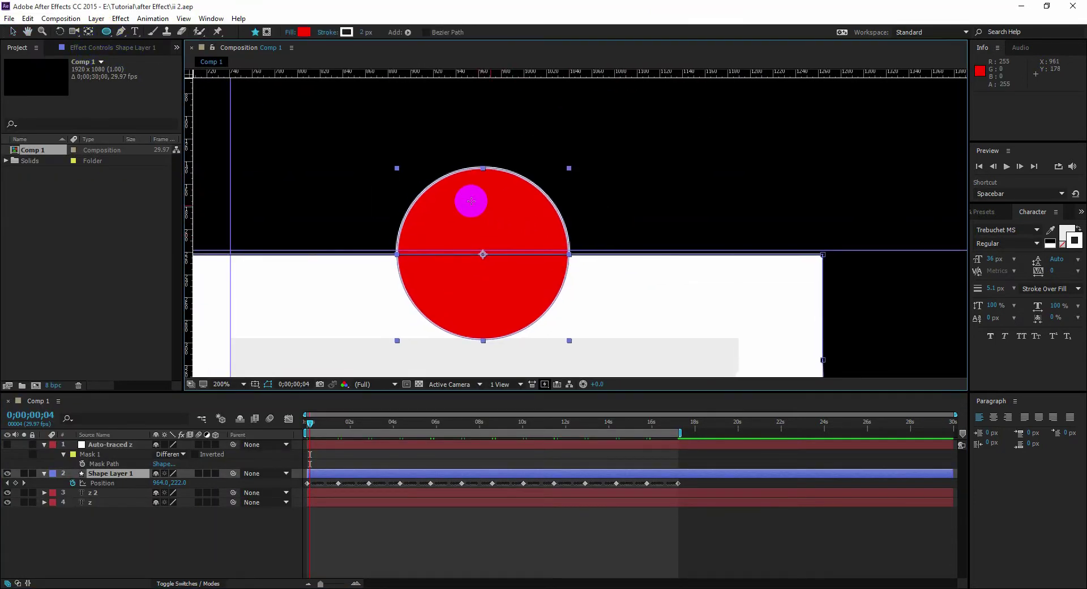
{"action": "left_click_drag", "start_coordinate": [471, 199], "coordinate": [498, 216]}
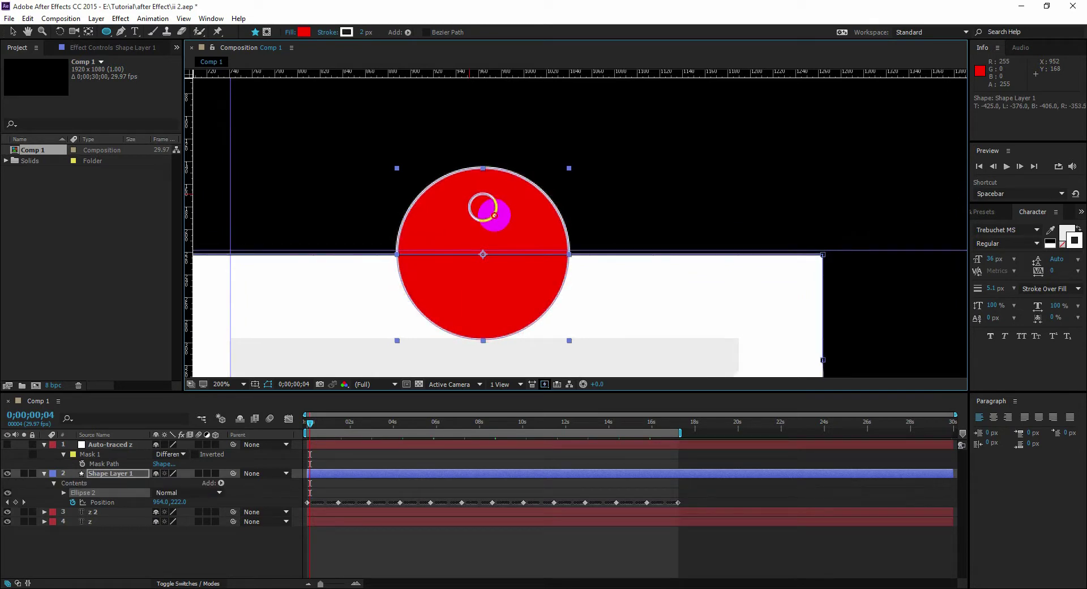
{"action": "key", "text": "v"}
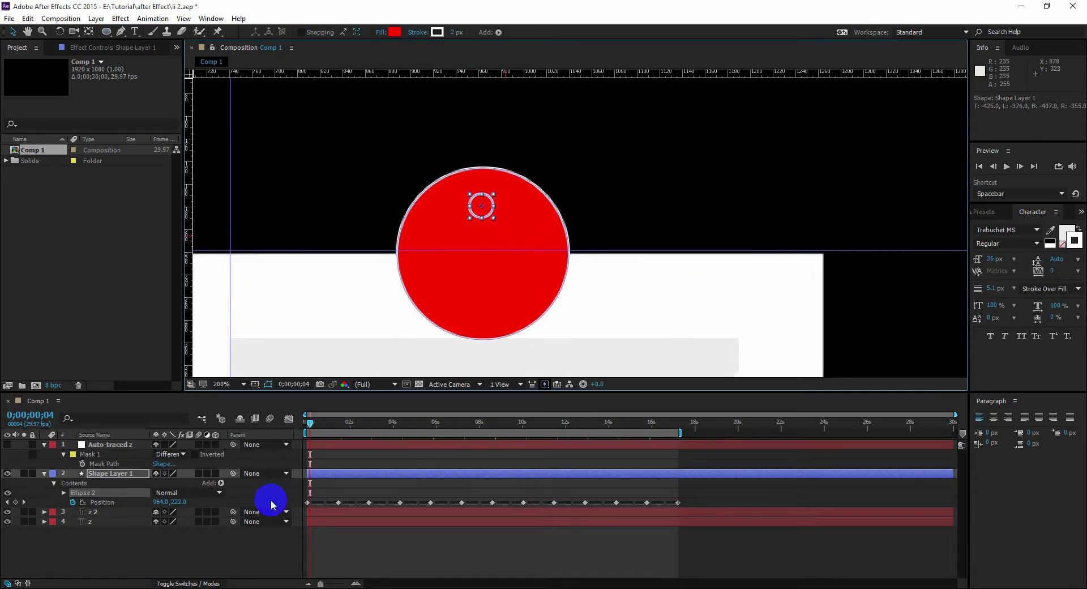
{"action": "left_click", "coordinate": [316, 541]}
{"action": "left_click", "coordinate": [312, 465]}
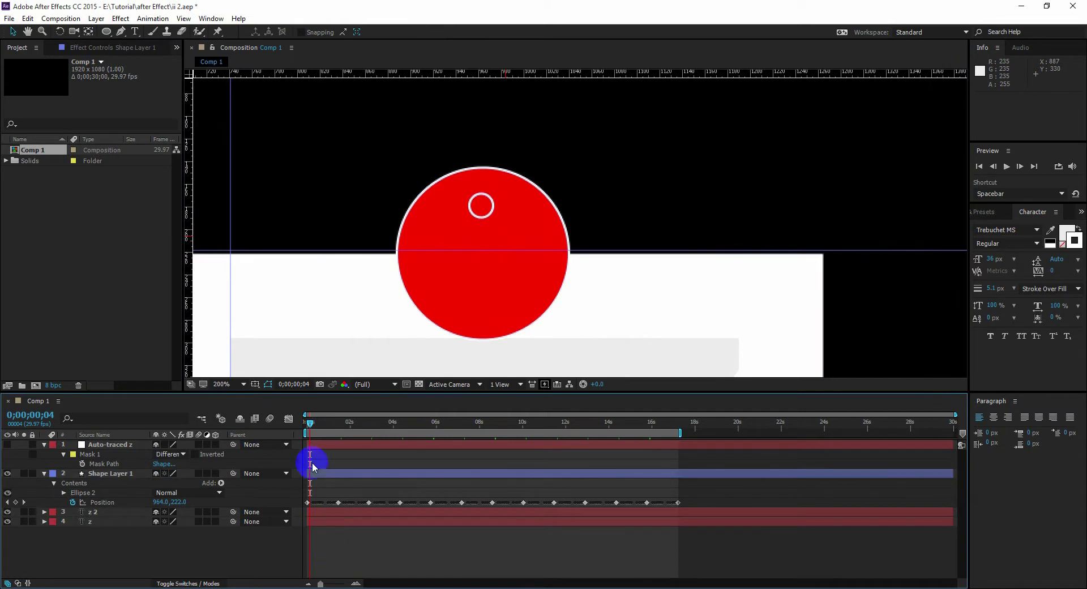
Step frame by frame through the first half second to examine how the circle and its pen hole move along the Z
{"action": "mouse_move", "coordinate": [315, 430]}
{"action": "left_mouse_down"}
{"action": "mouse_move", "coordinate": [295, 429]}
{"action": "mouse_move", "coordinate": [324, 433]}
{"action": "mouse_move", "coordinate": [309, 431]}
{"action": "left_mouse_up"}
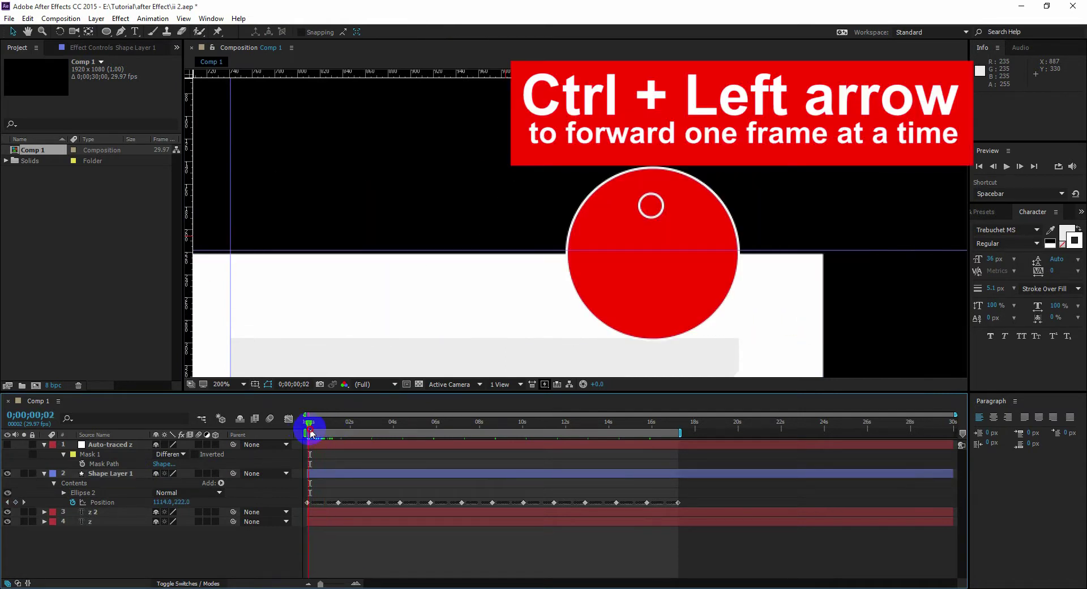
{"action": "scroll", "coordinate": [522, 266], "scroll_direction": "down", "scroll_amount": 1}
{"action": "key", "text": "ctrl+Right"}
{"action": "key", "text": "ctrl+Right"}
{"action": "key", "text": "ctrl+Right"}
{"action": "key", "text": "ctrl+Right"}
{"action": "key", "text": "ctrl+Right"}
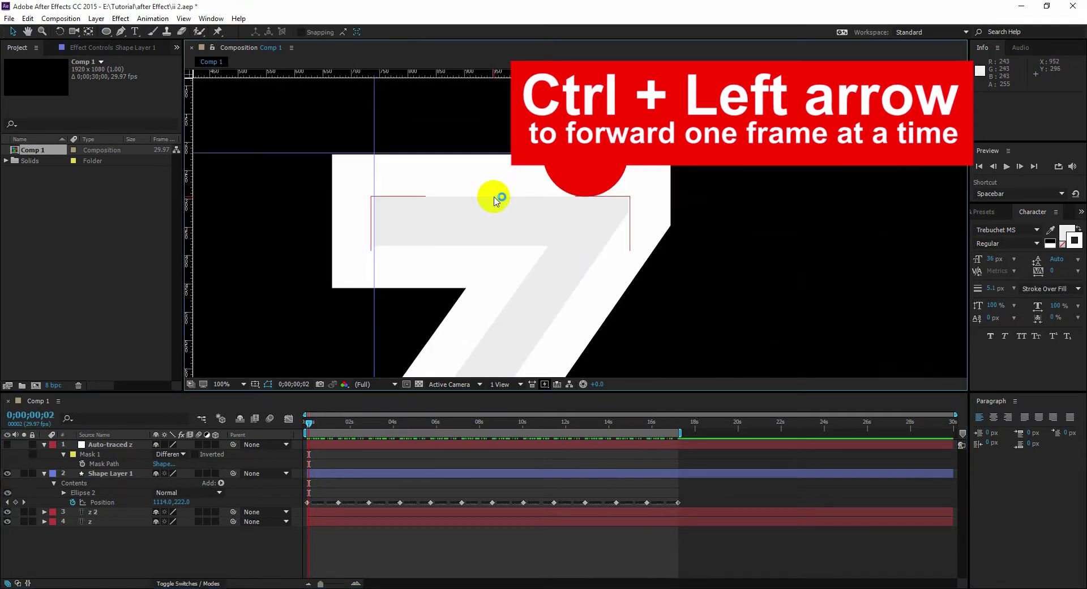
{"action": "key", "text": "ctrl+Right"}
{"action": "key", "text": "ctrl+Right"}
{"action": "key", "text": "ctrl+Right"}
{"action": "key", "text": "ctrl+Right"}
{"action": "key", "text": "ctrl+Right"}
{"action": "key", "text": "ctrl+Right"}
{"action": "key", "text": "ctrl+Right"}
{"action": "key", "text": "ctrl+Right"}
{"action": "key", "text": "ctrl+Right"}
{"action": "key", "text": "ctrl+Right"}
{"action": "key", "text": "ctrl+Right"}
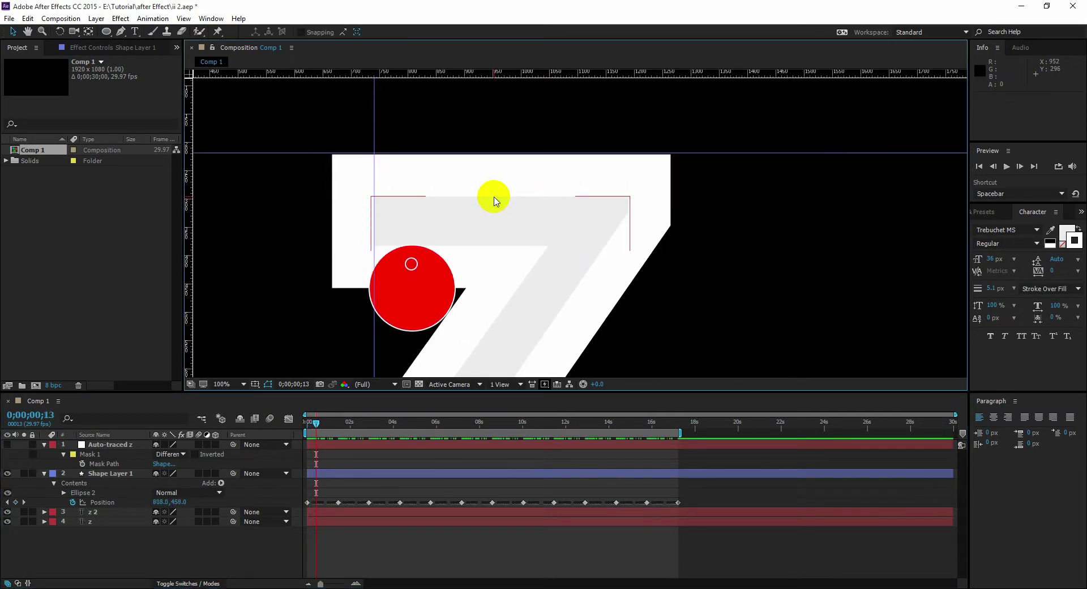
{"action": "key", "text": "ctrl+Left"}
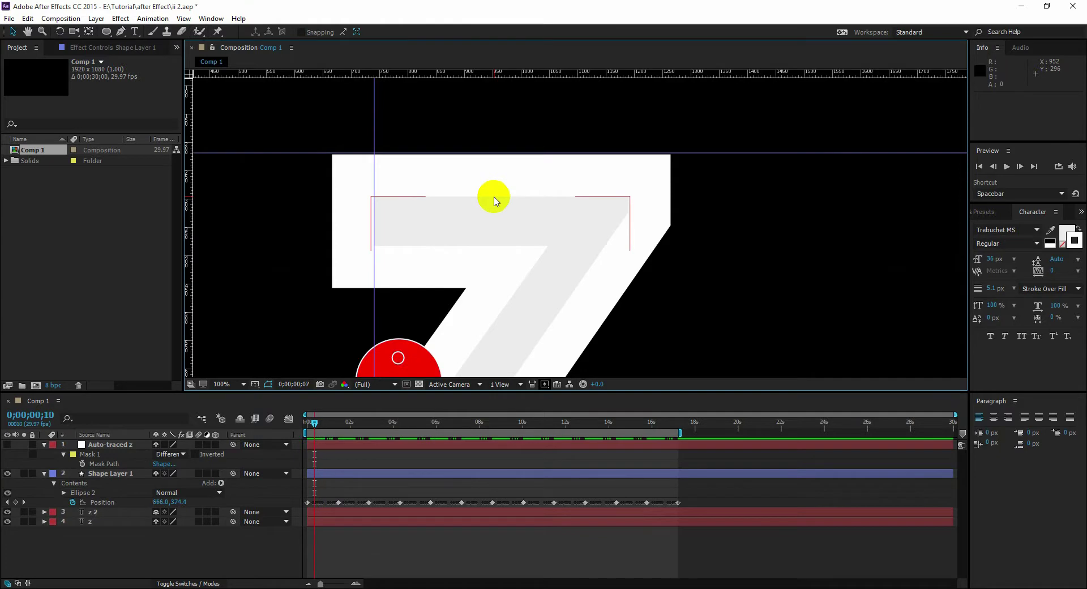
{"action": "key", "text": "ctrl+Left"}
{"action": "key", "text": "ctrl+Left"}
{"action": "key", "text": "ctrl+Left"}
{"action": "key", "text": "ctrl+Left"}
Add the expression time*900 to the Rotation property of Shape Layer 1
{"action": "left_click", "coordinate": [413, 158]}
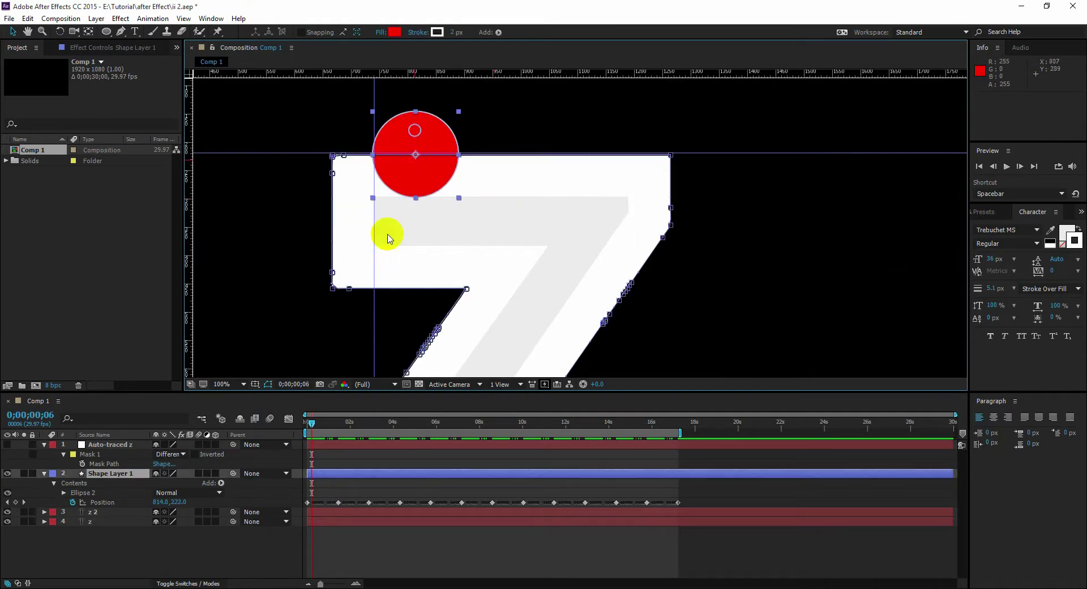
{"action": "left_click", "coordinate": [121, 445]}
{"action": "key", "text": "r"}
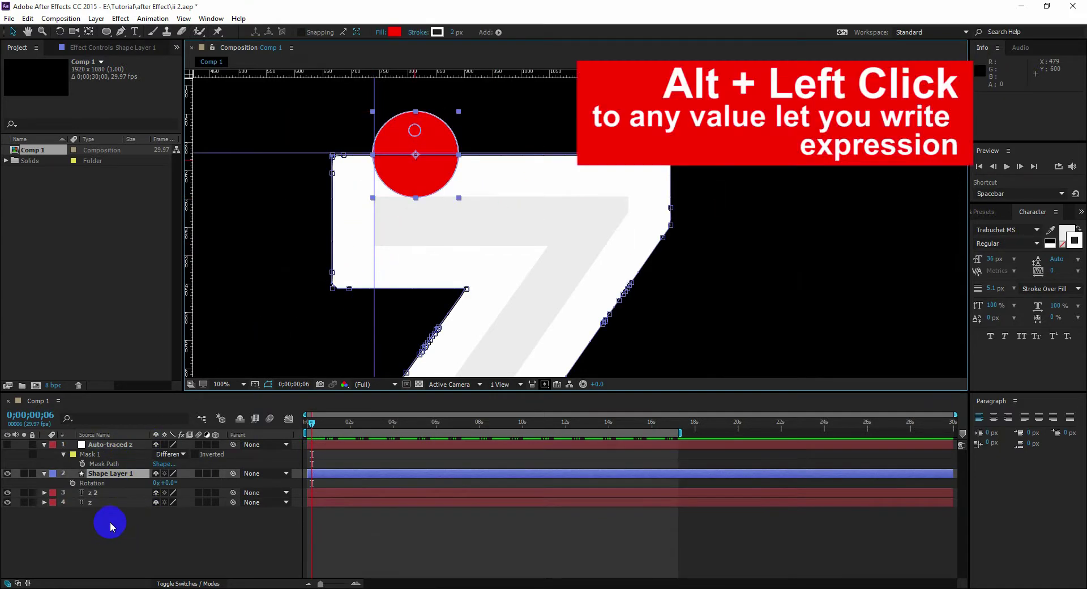
{"action": "left_click", "coordinate": [72, 483], "text": "alt"}
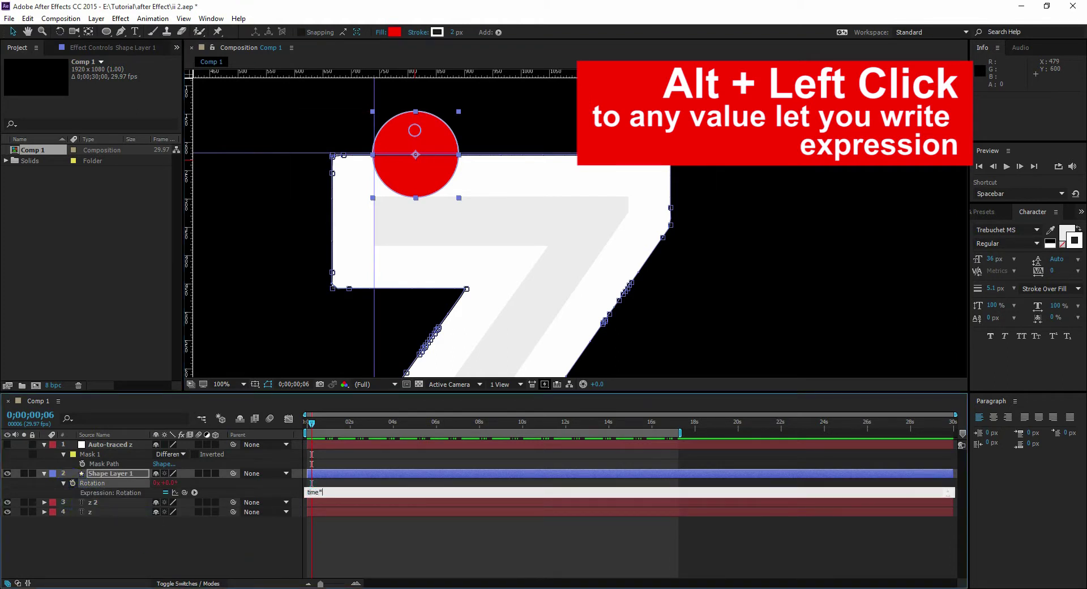
{"action": "key", "text": "BackSpace"}
{"action": "key", "text": "BackSpace"}
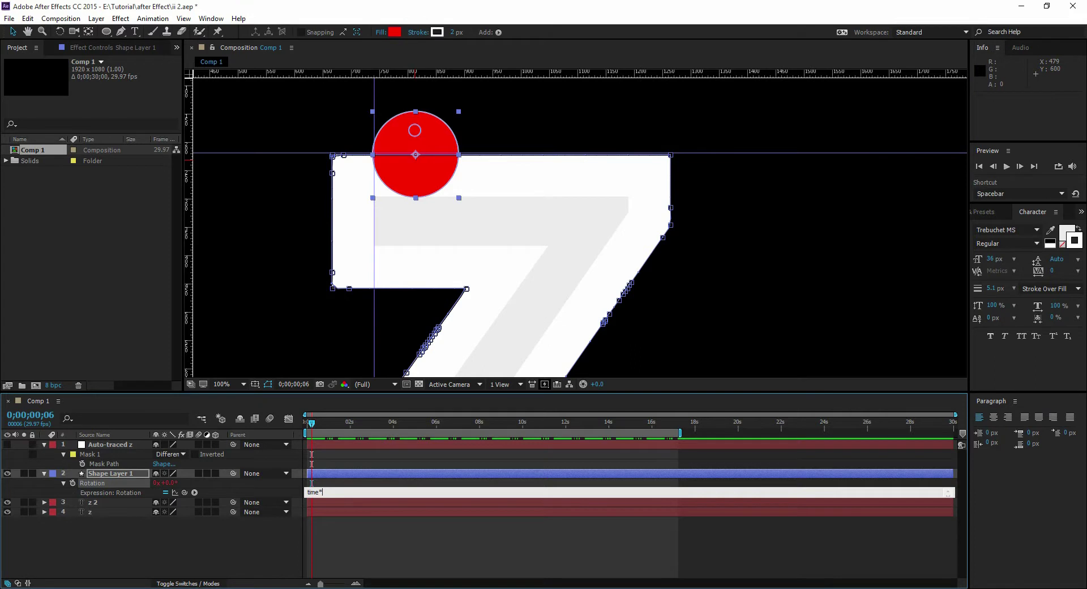
{"action": "type", "text": "9"}
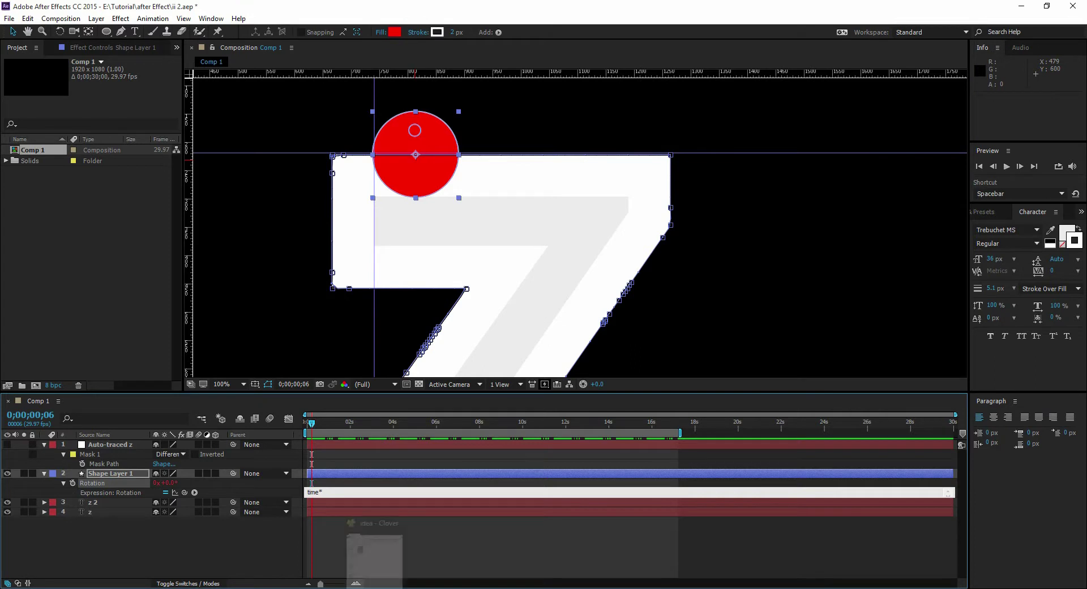
{"action": "type", "text": "00"}
{"action": "key", "text": "KP_Enter"}
Preview the rotating circle and step through the first frames to examine its spin direction and speed
{"action": "key", "text": "space"}
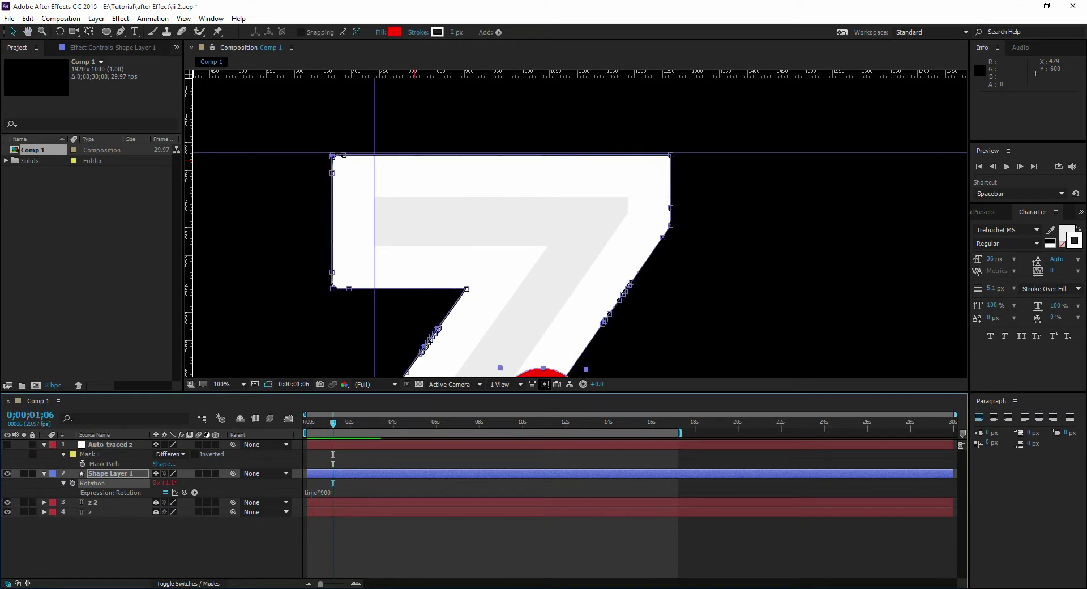
{"action": "key", "text": "space"}
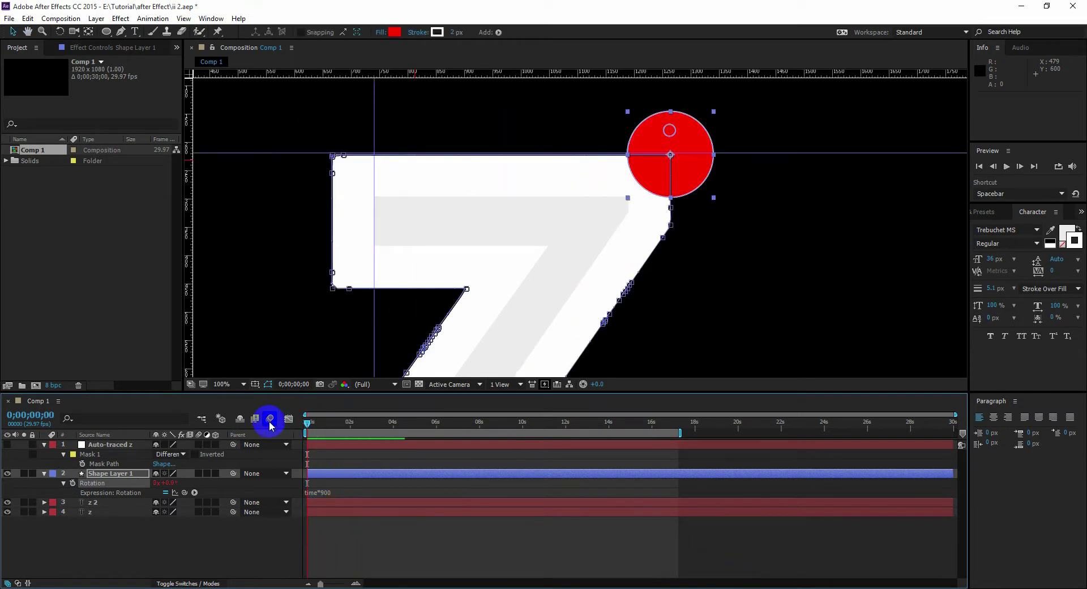
{"action": "key", "text": "space"}
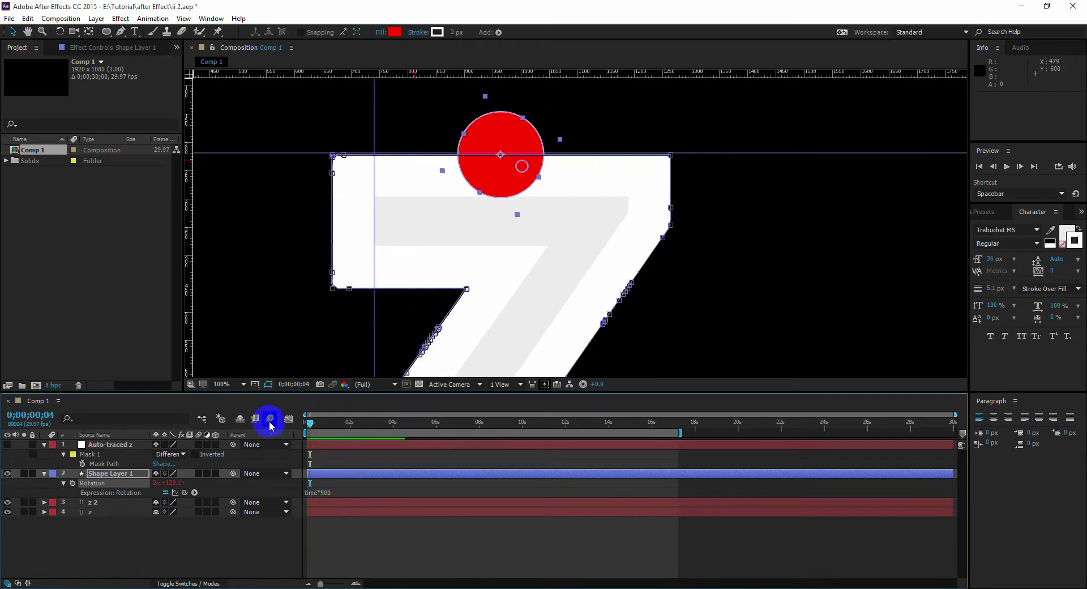
{"action": "key", "text": "Page_Down"}
{"action": "key", "text": "Page_Down"}
{"action": "key", "text": "Page_Up"}
{"action": "key", "text": "Page_Up"}
{"action": "key", "text": "Page_Up"}
{"action": "key", "text": "Page_Up"}
{"action": "key", "text": "Page_Up"}
{"action": "key", "text": "Page_Up"}
{"action": "key", "text": "Page_Up"}
{"action": "key", "text": "Page_Up"}
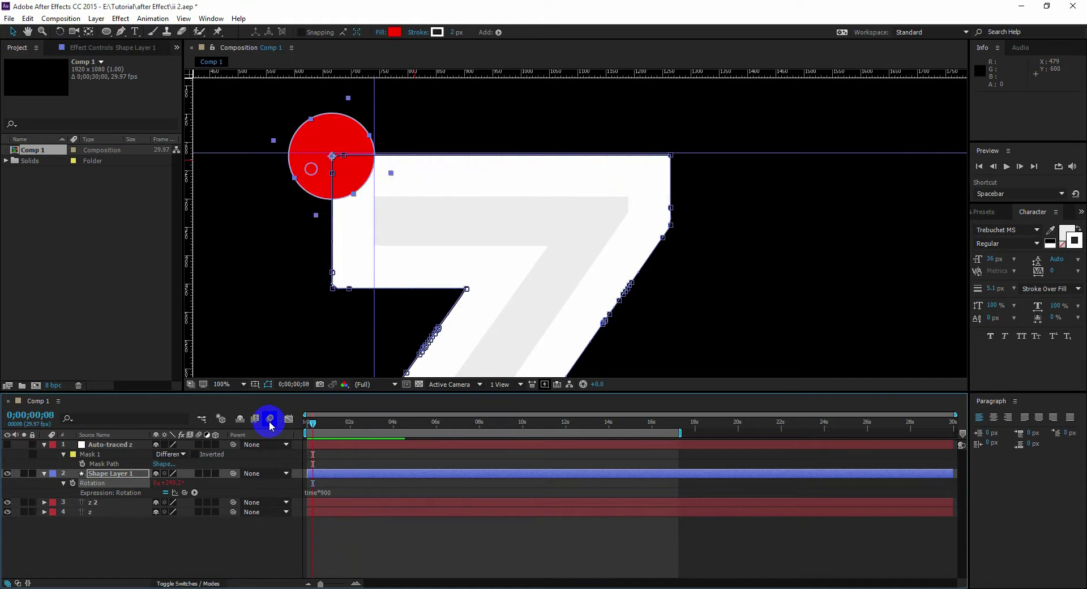
{"action": "key", "text": "space"}
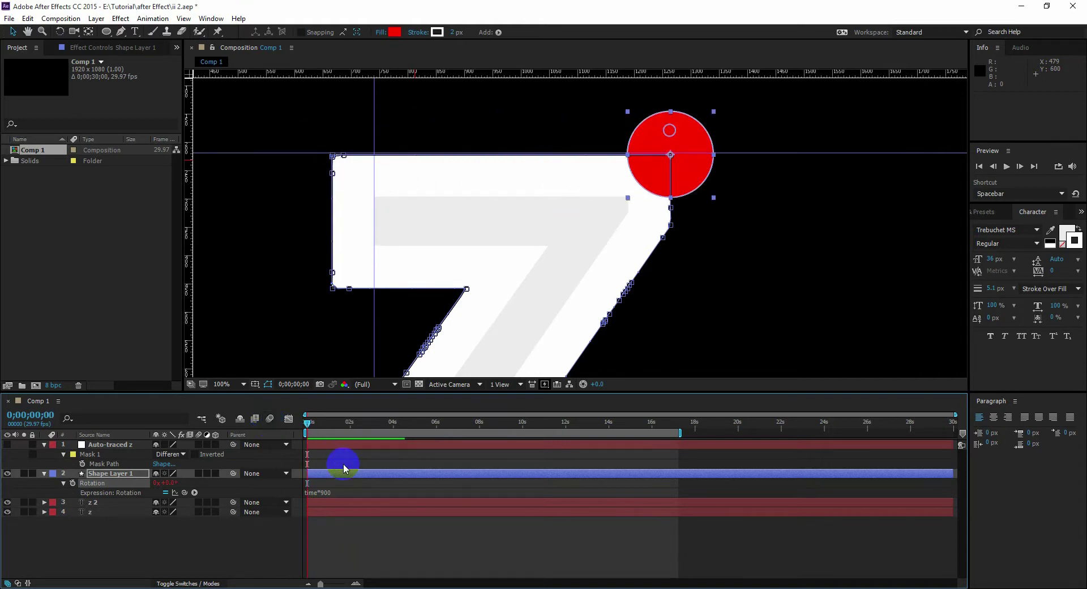
Try the rotation expressions time*-900 and time*-3600 in turn to test a reversed spin at different speeds
{"action": "left_click", "coordinate": [318, 492]}
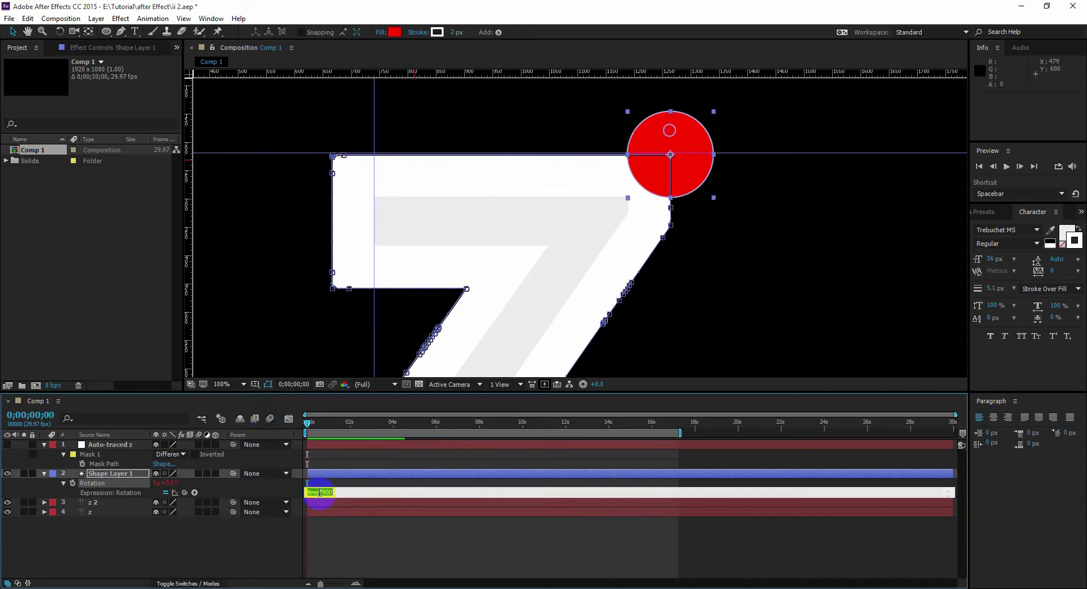
{"action": "left_click", "coordinate": [478, 483]}
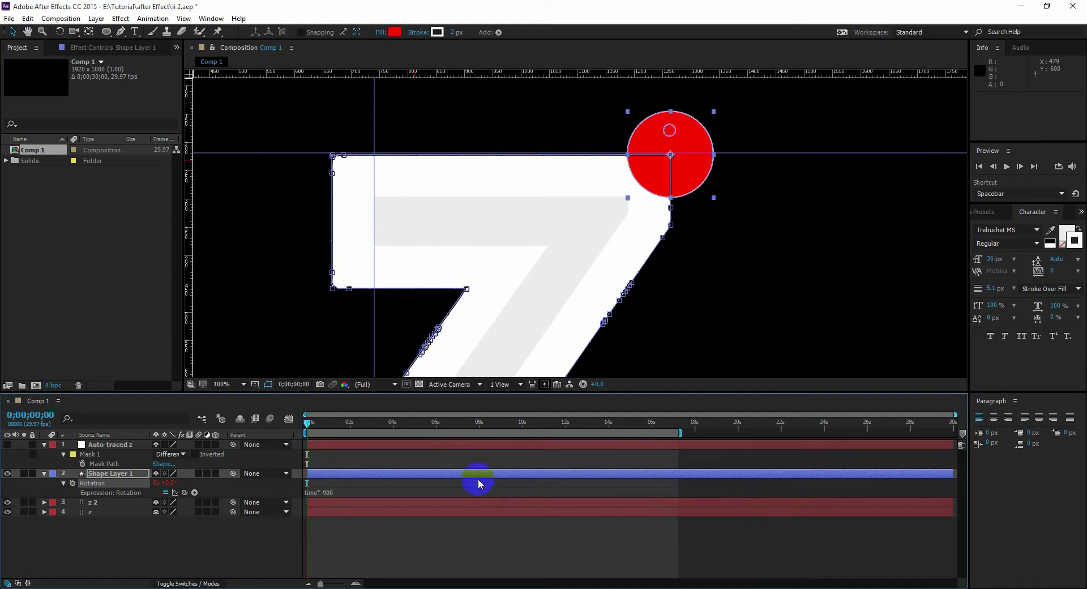
{"action": "key", "text": "space"}
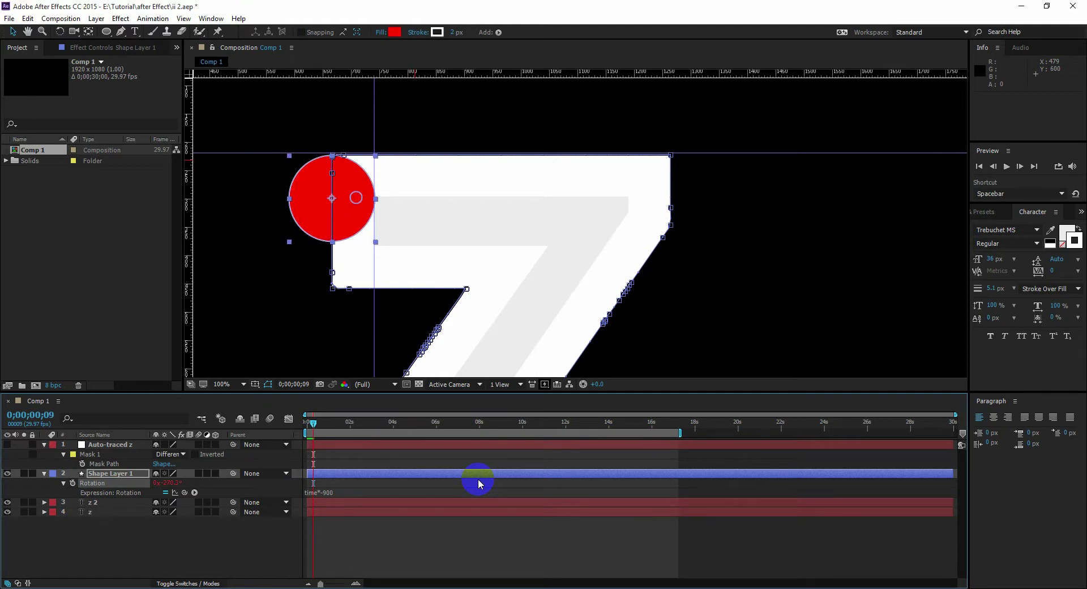
{"action": "left_click", "coordinate": [325, 492]}
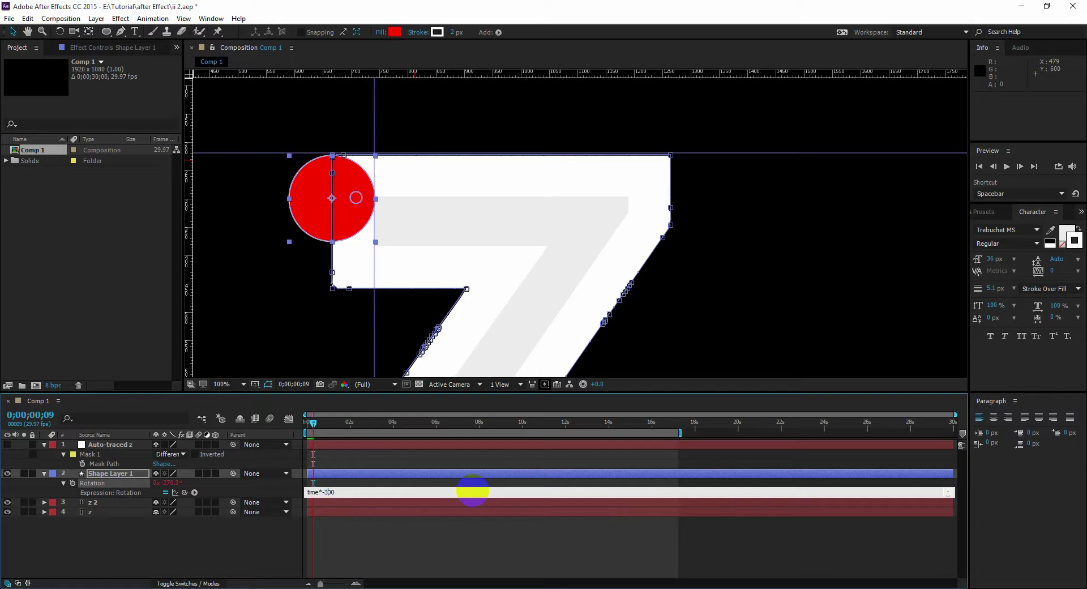
{"action": "left_click", "coordinate": [473, 494]}
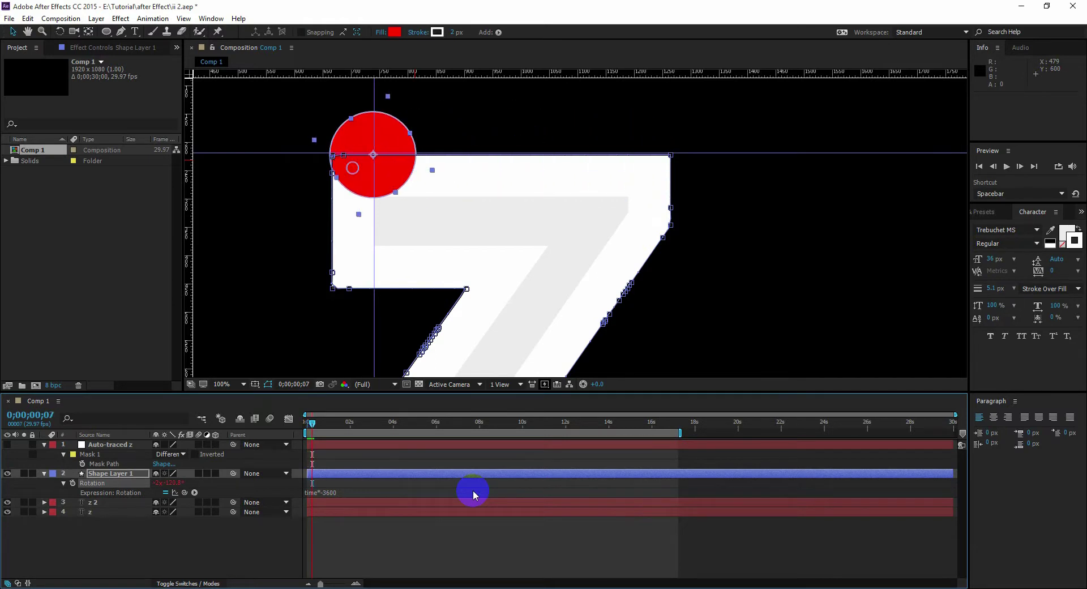
Set the rotation expression of Shape Layer 1 to time*-1600 and check the circle's motion around the Z
{"action": "left_click", "coordinate": [323, 493]}
{"action": "left_click", "coordinate": [327, 493]}
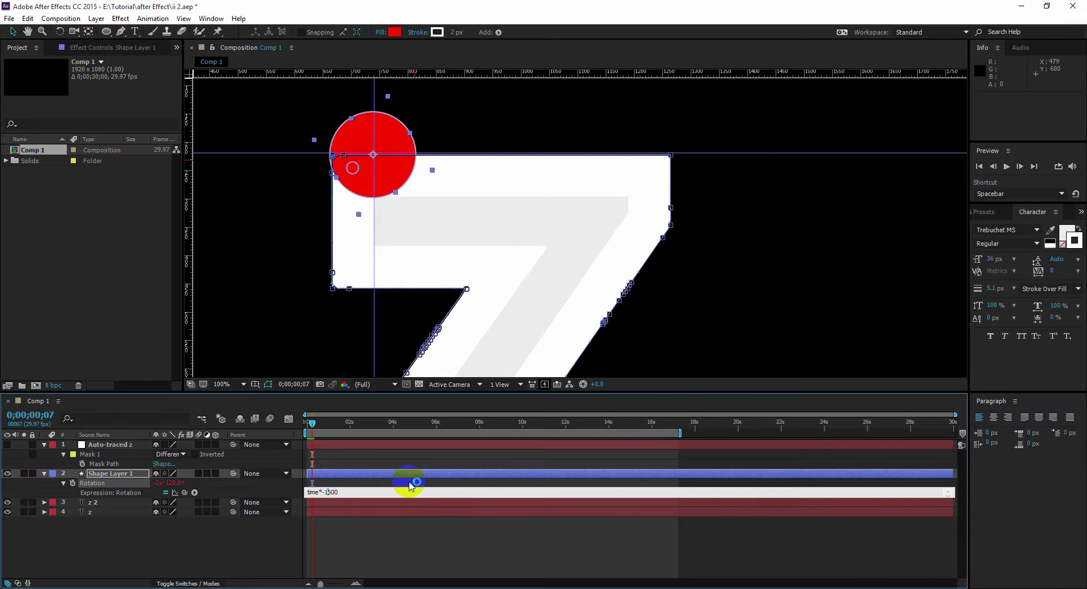
{"action": "left_click", "coordinate": [409, 482]}
{"action": "left_click_drag", "start_coordinate": [509, 327], "coordinate": [443, 330]}
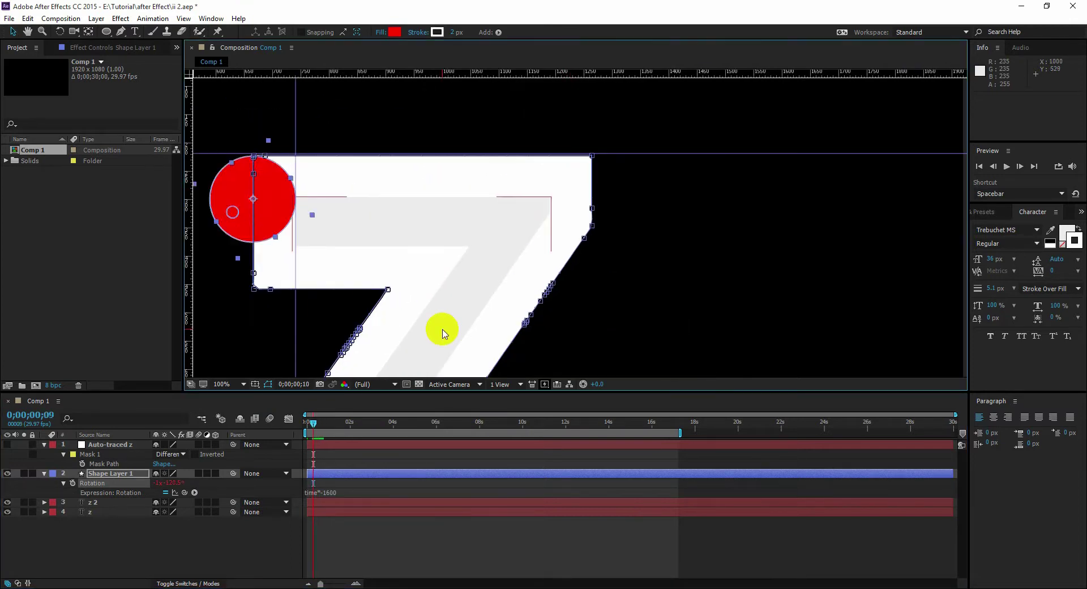
{"action": "left_click_drag", "start_coordinate": [458, 221], "coordinate": [609, 230]}
Return to 0;00;00;00 with nothing selected and save the project
{"action": "left_click", "coordinate": [306, 425]}
{"action": "left_click", "coordinate": [347, 530]}
{"action": "key", "text": "ctrl+s"}
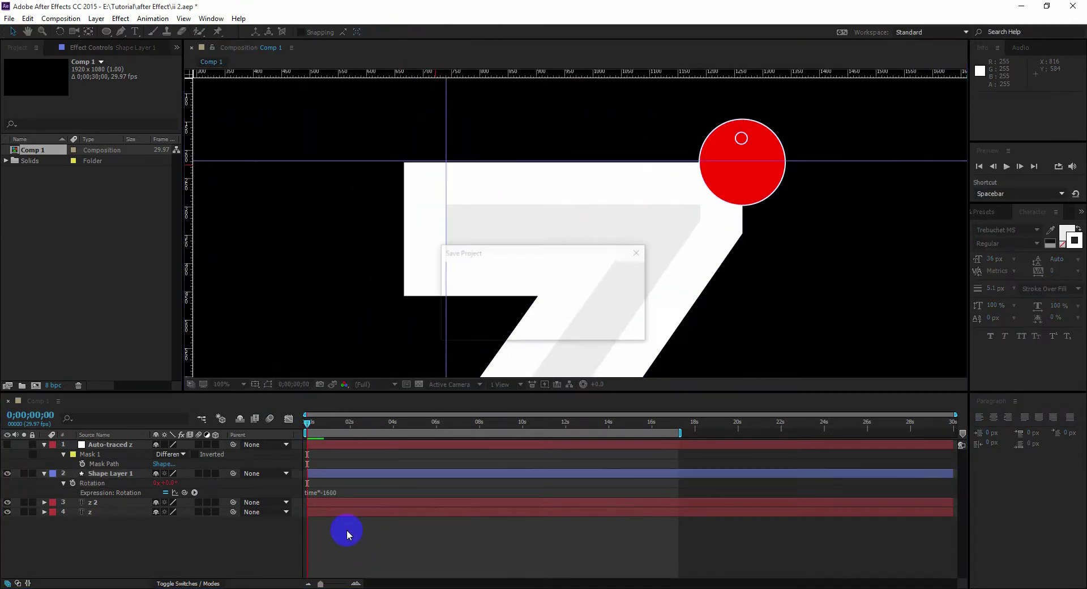
Create a null object and place its anchor on the small pen hole inside the red circle
{"action": "left_click_drag", "start_coordinate": [94, 20], "coordinate": [363, 67]}
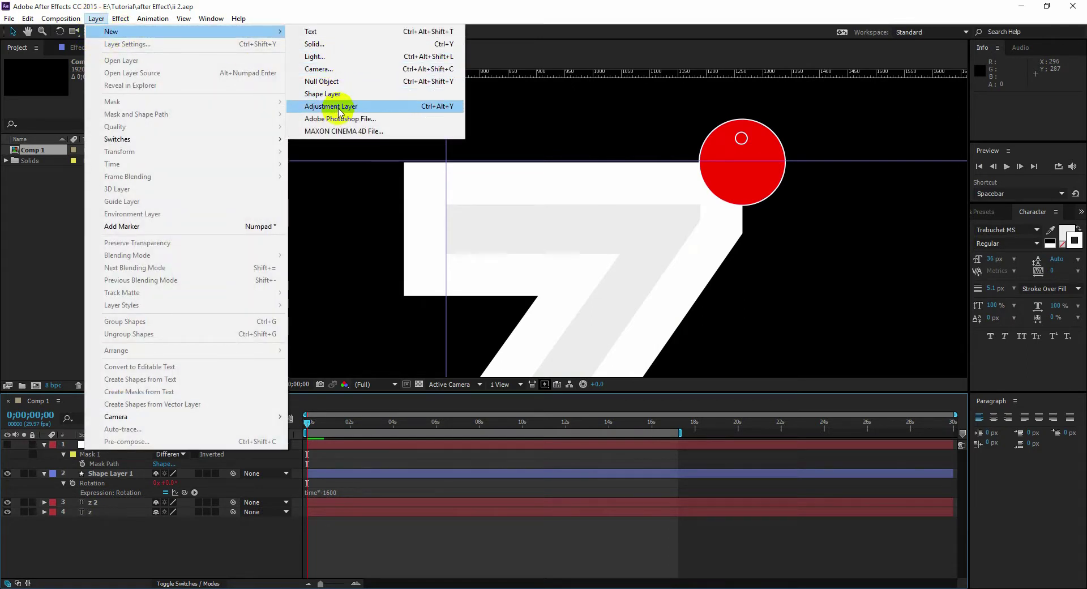
{"action": "left_click", "coordinate": [407, 82]}
{"action": "left_click_drag", "start_coordinate": [631, 347], "coordinate": [655, 132]}
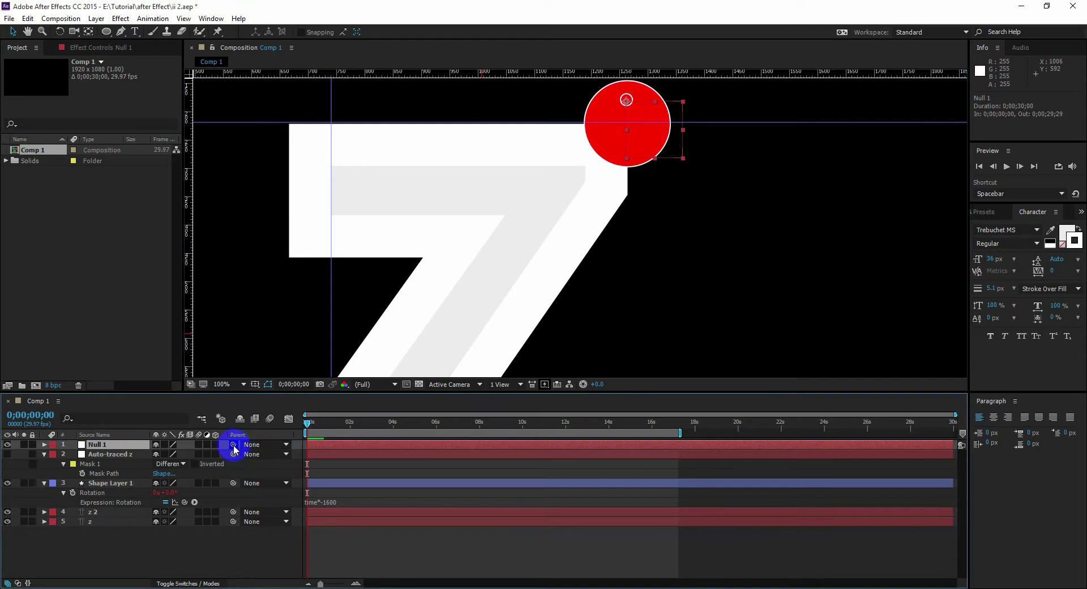
Parent the null to Shape Layer 1 and save the project after previewing the motion
{"action": "left_click_drag", "start_coordinate": [228, 451], "coordinate": [114, 485]}
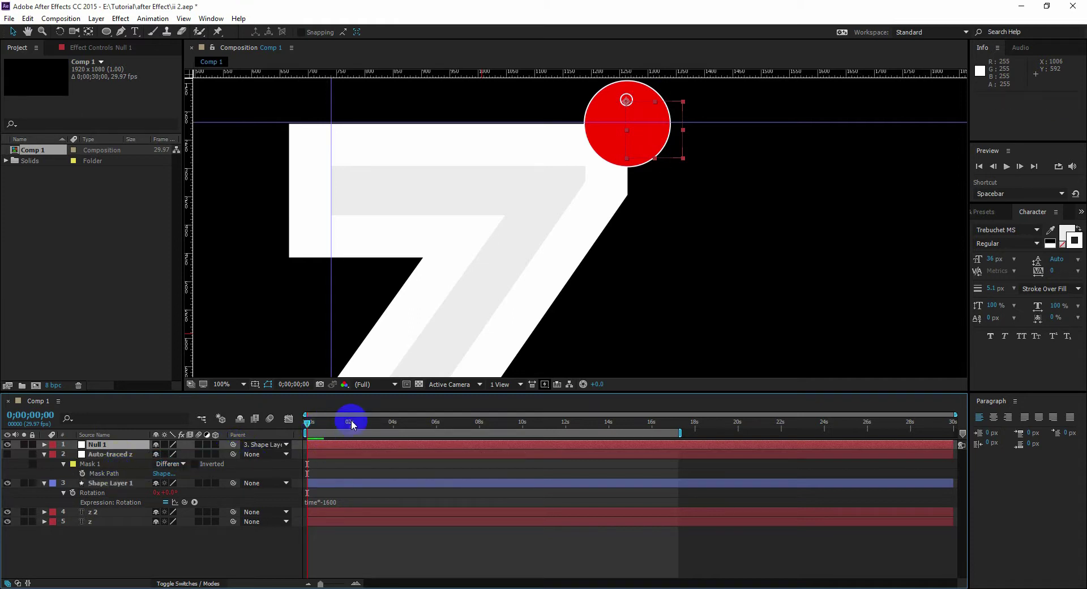
{"action": "key", "text": "space"}
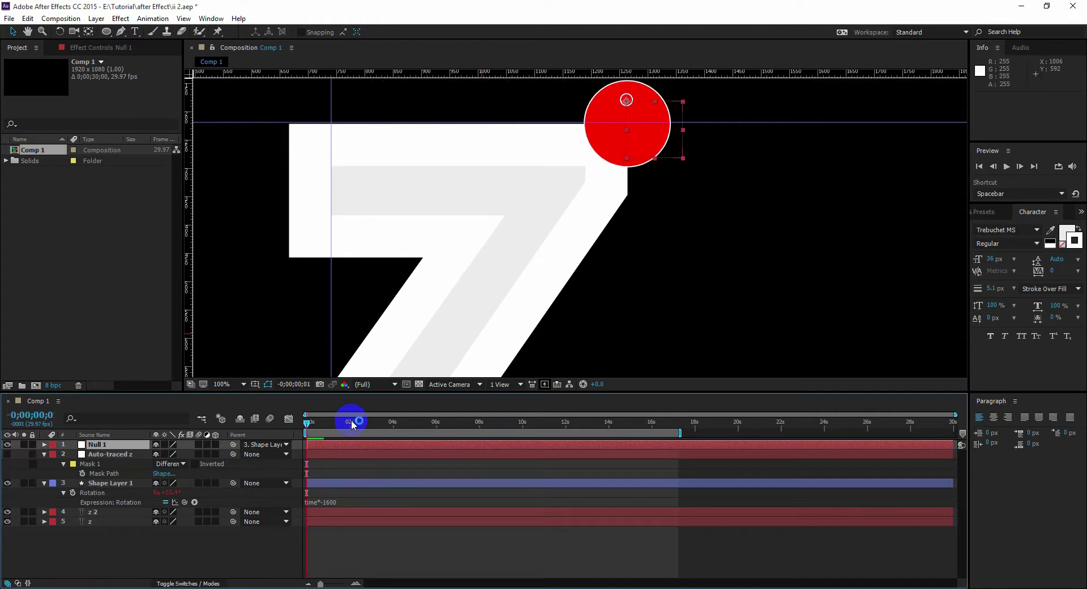
{"action": "key", "text": "ctrl+s"}
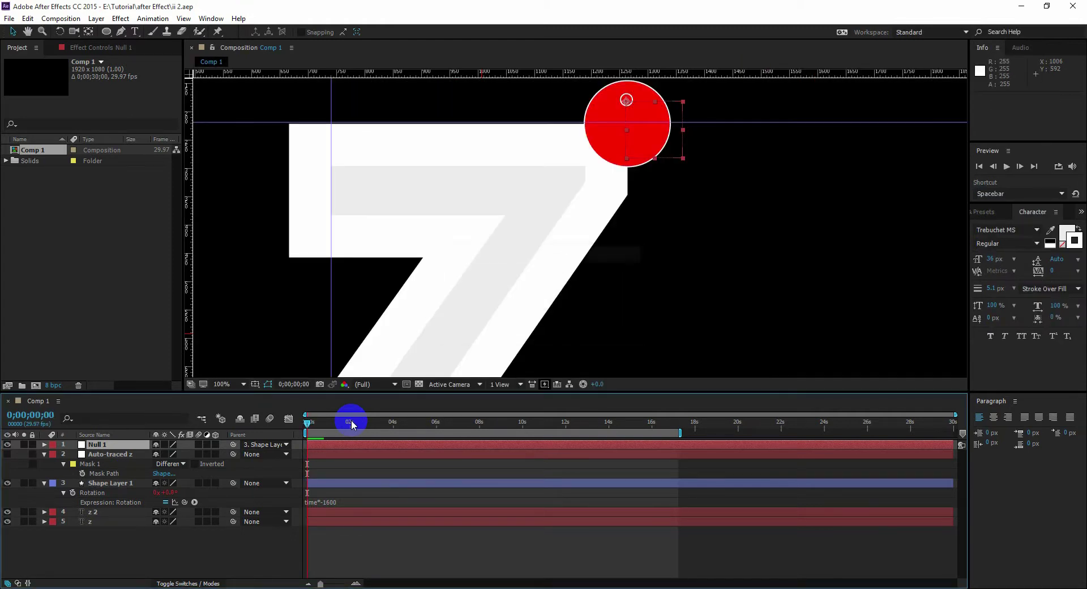
{"action": "left_click_drag", "start_coordinate": [478, 220], "coordinate": [462, 293]}
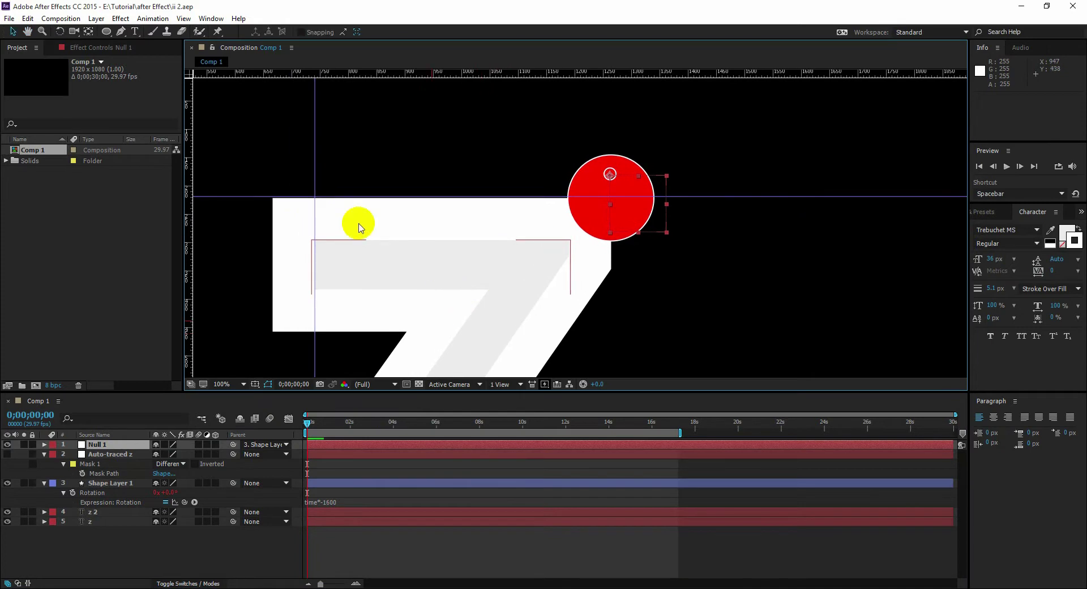
Create a new dark gray solid layer of 1920 x 1080 px in Comp 1
{"action": "left_click", "coordinate": [96, 18]}
{"action": "mouse_move", "coordinate": [138, 33]}
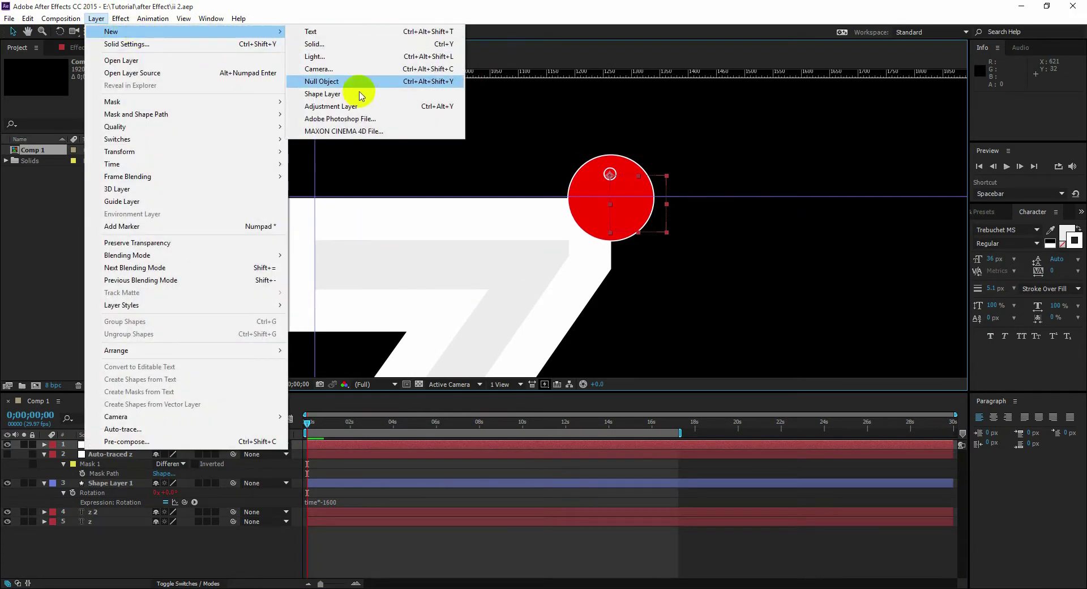
{"action": "left_click", "coordinate": [347, 44]}
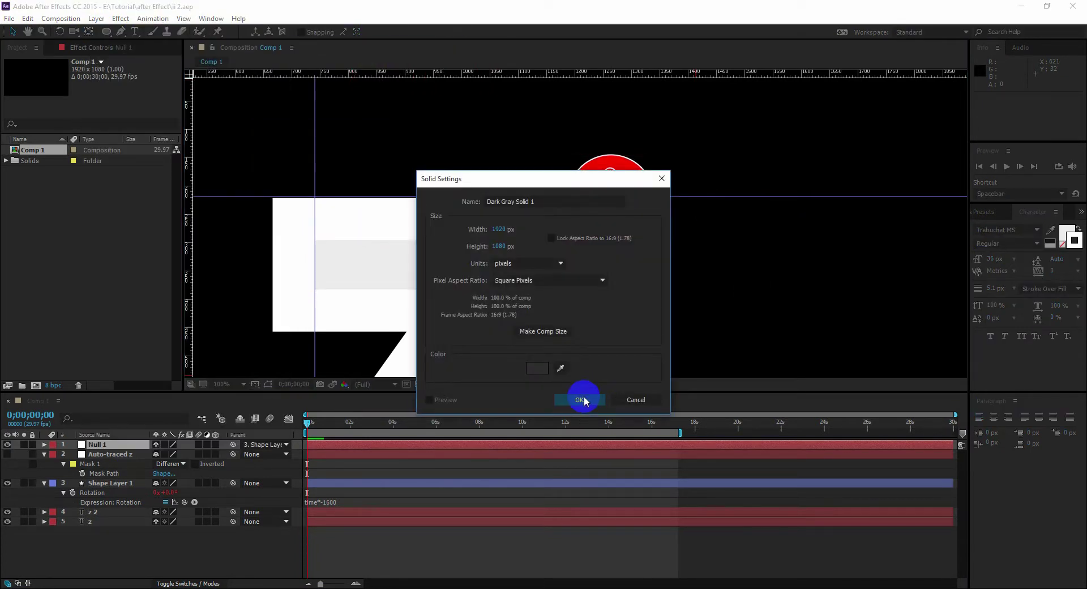
{"action": "left_click", "coordinate": [584, 400]}
{"action": "left_click_drag", "start_coordinate": [507, 310], "coordinate": [515, 264]}
{"action": "scroll", "coordinate": [538, 273], "scroll_direction": "down", "scroll_amount": 2}
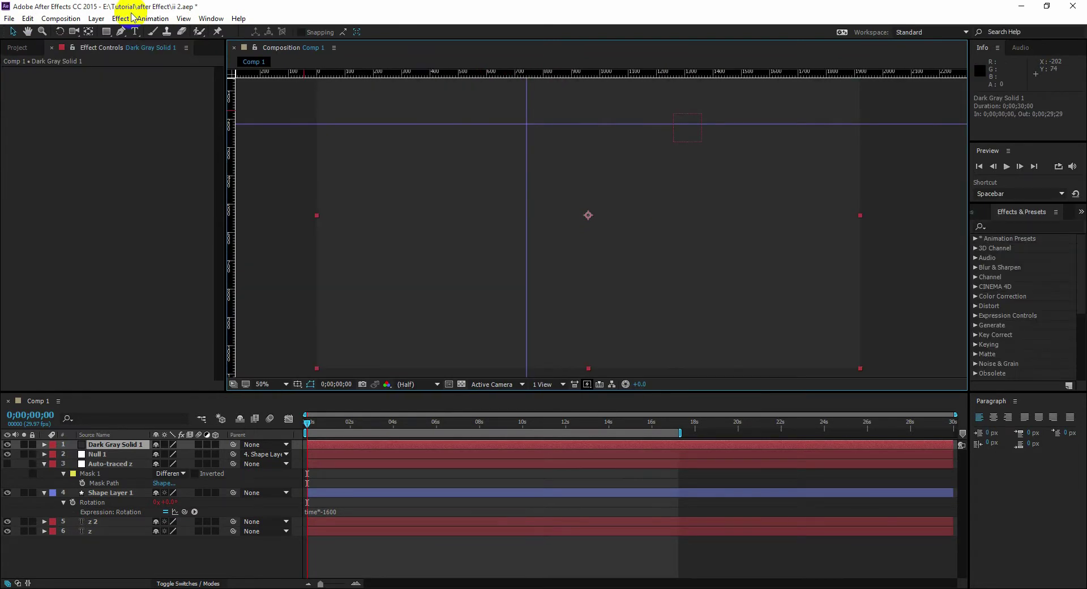
Apply Trapcode Particular to the dark gray solid, solo the layer and preview its particles at 0;00;07;04
{"action": "left_click", "coordinate": [128, 20]}
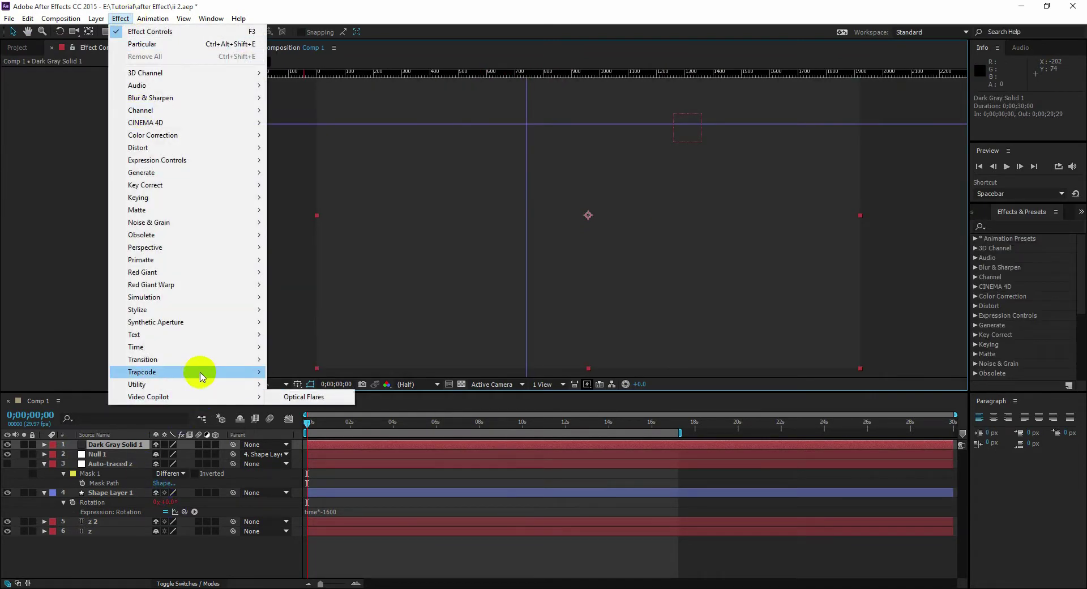
{"action": "mouse_move", "coordinate": [201, 372]}
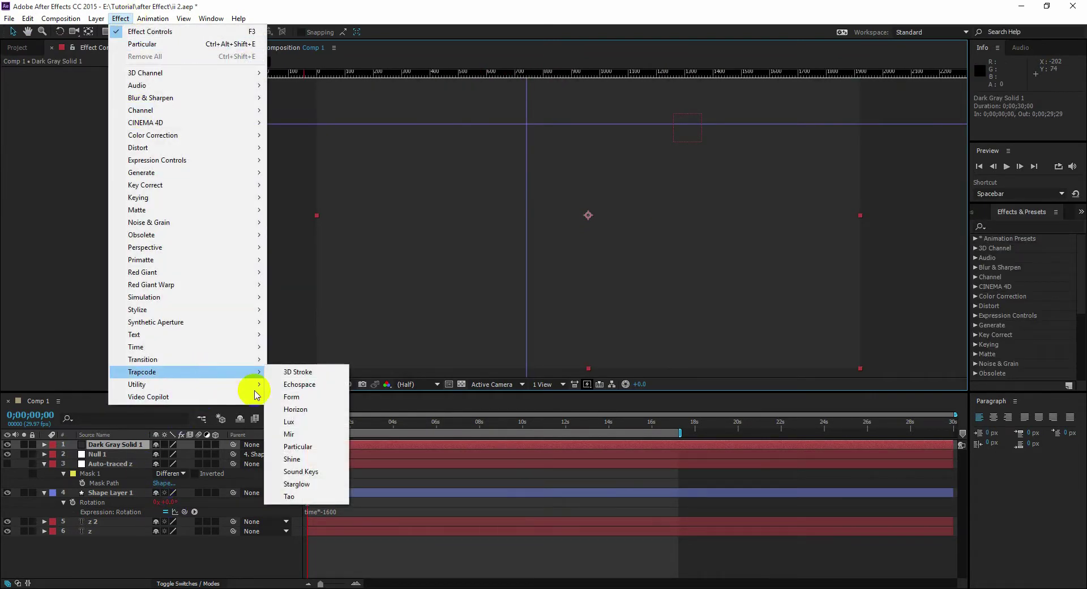
{"action": "left_click", "coordinate": [300, 447]}
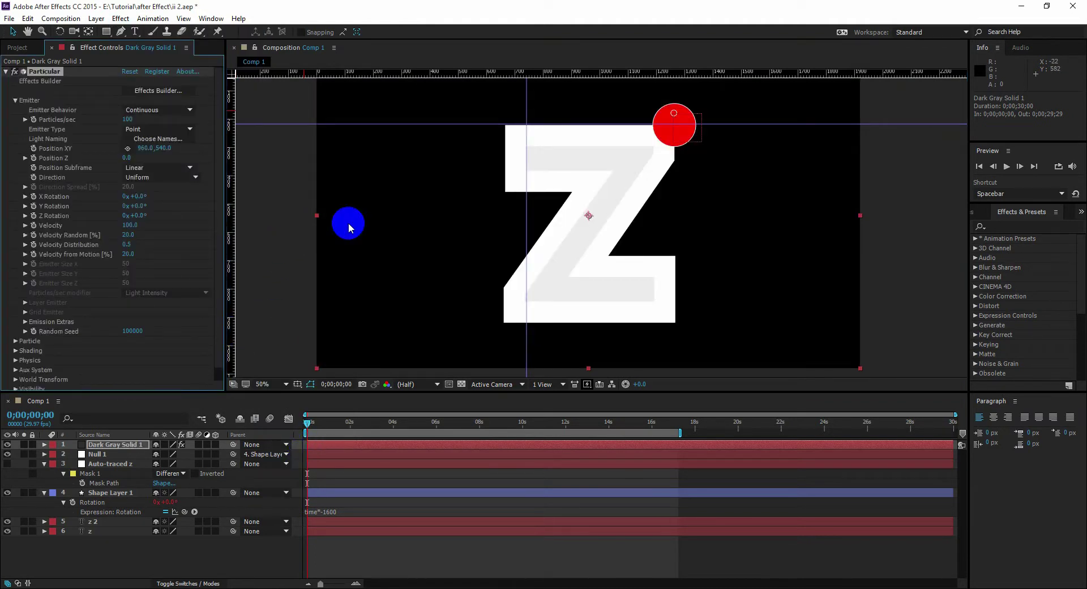
{"action": "left_click_drag", "start_coordinate": [311, 425], "coordinate": [50, 434]}
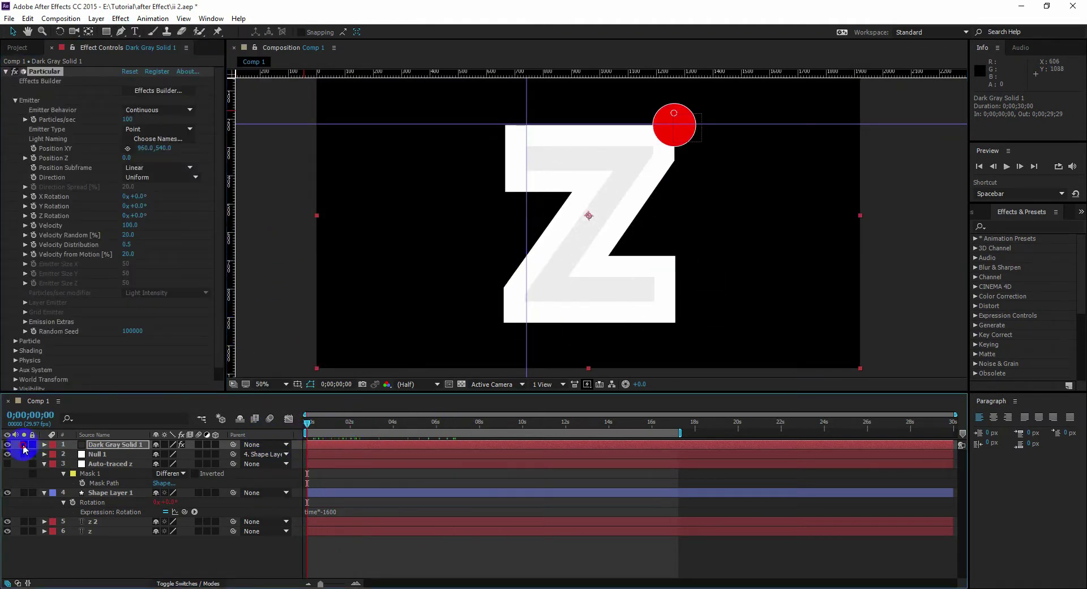
{"action": "left_click", "coordinate": [23, 444]}
{"action": "left_click_drag", "start_coordinate": [306, 425], "coordinate": [461, 425]}
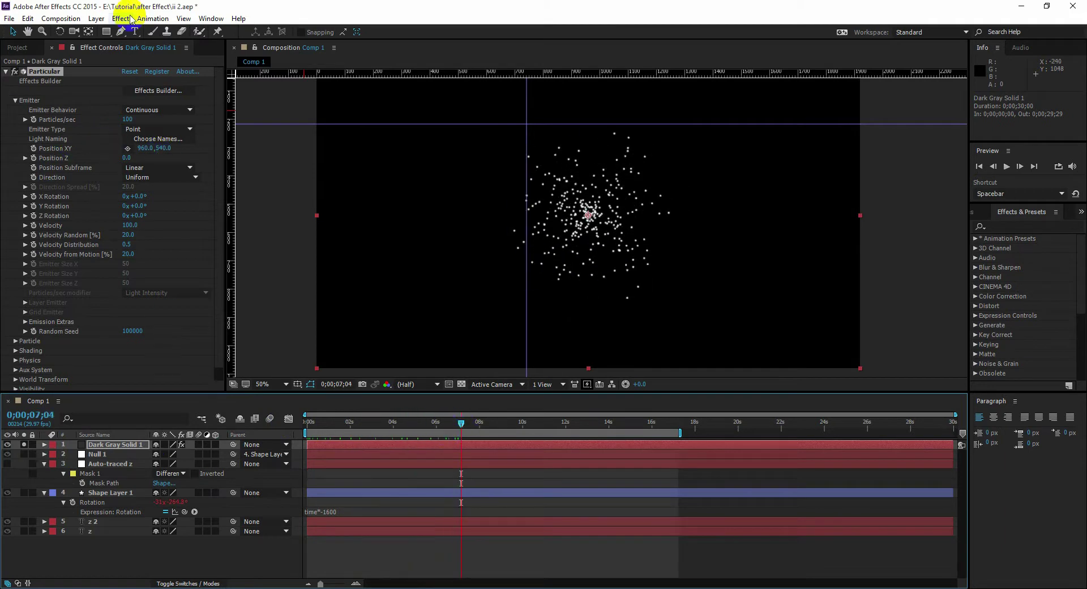
Create a white point light with 100% intensity and no falloff
{"action": "left_click", "coordinate": [95, 19]}
{"action": "mouse_move", "coordinate": [255, 31]}
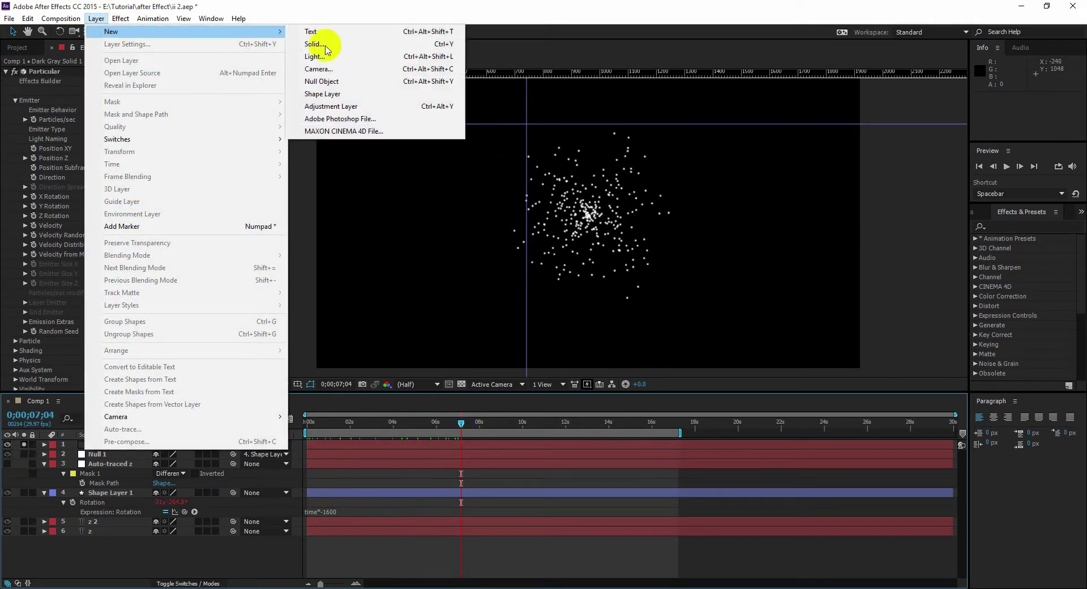
{"action": "left_click", "coordinate": [411, 56]}
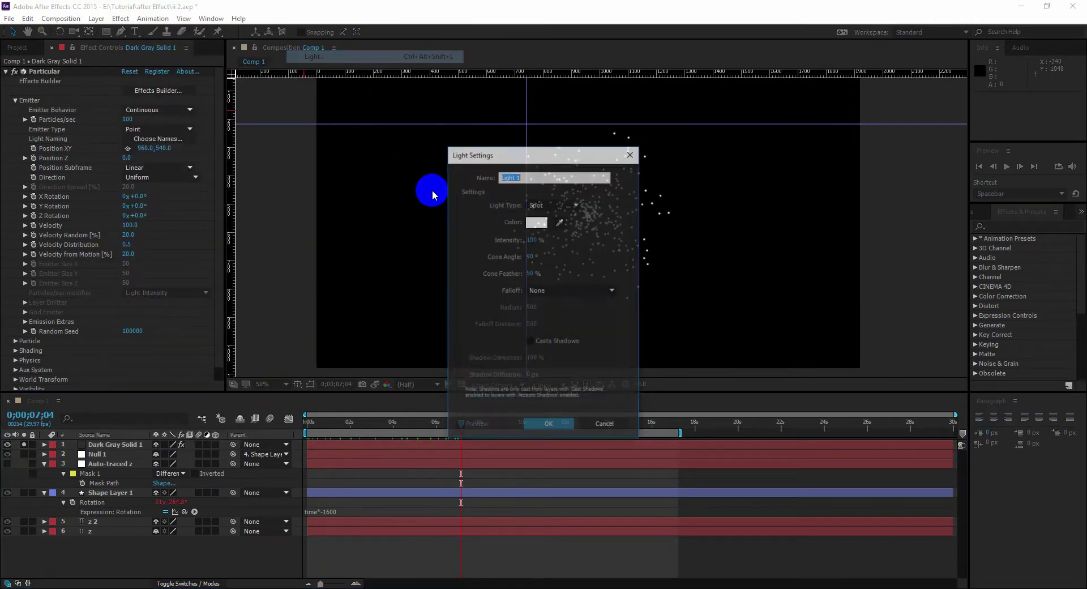
{"action": "left_click", "coordinate": [567, 205]}
{"action": "left_click", "coordinate": [567, 242]}
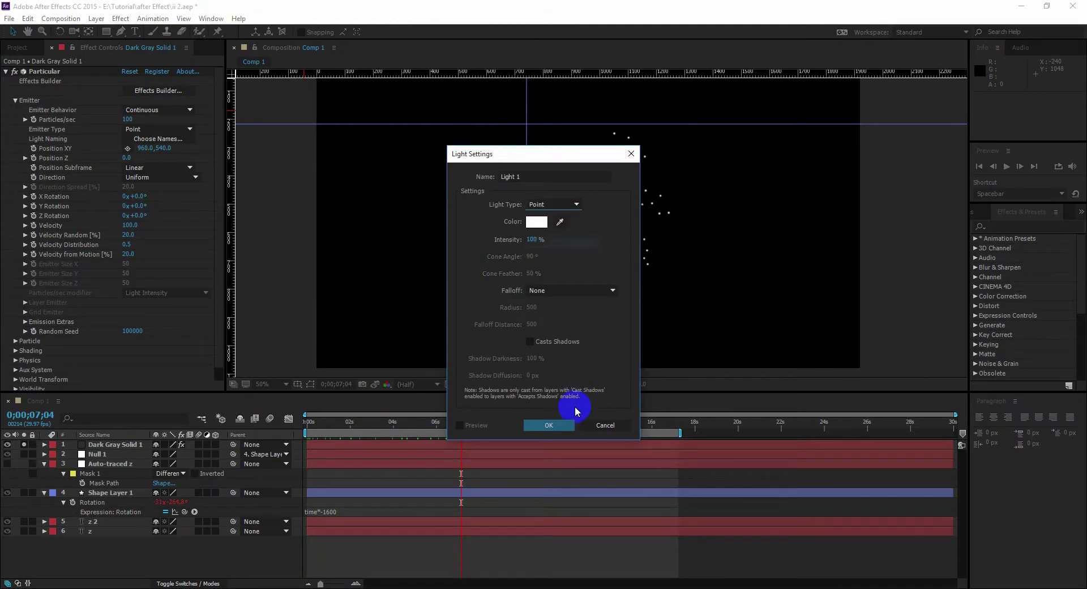
{"action": "left_click", "coordinate": [545, 424]}
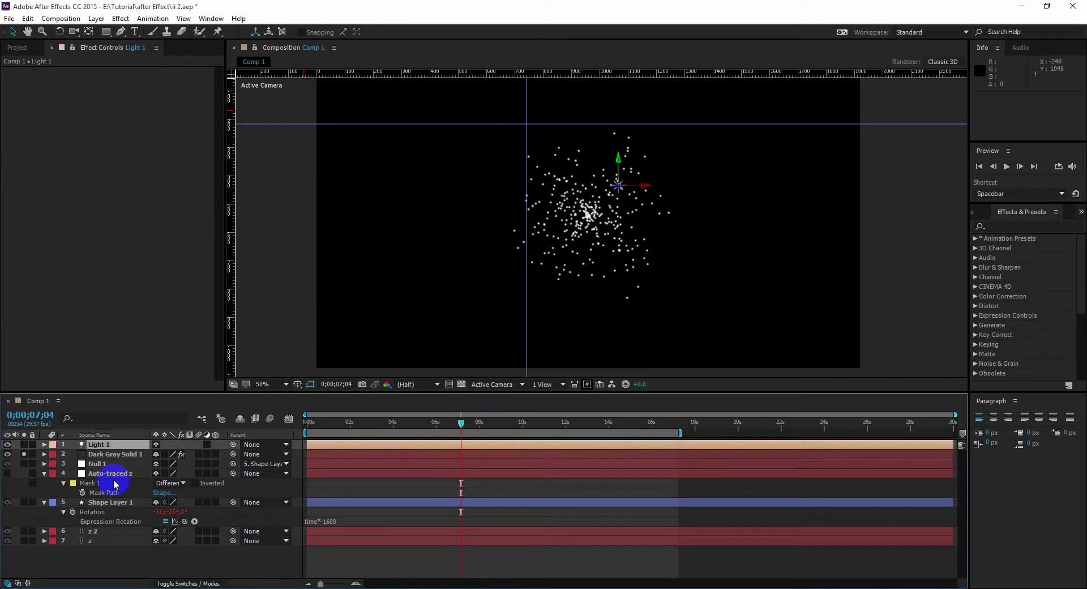
Show the title/action safe margins and place guides through the centre of the composition
{"action": "left_click", "coordinate": [310, 384]}
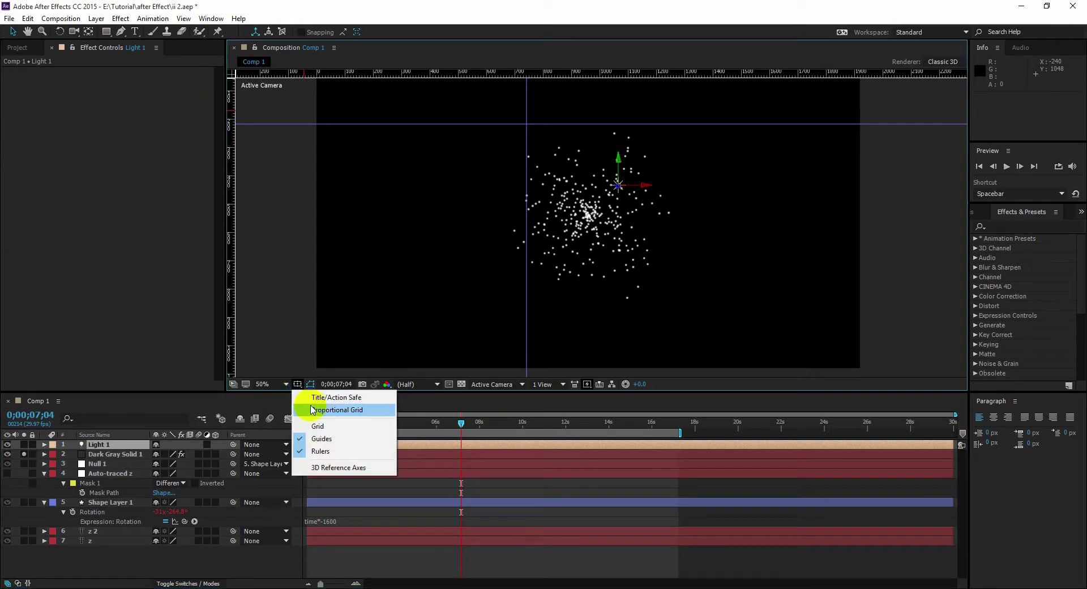
{"action": "left_click", "coordinate": [324, 398]}
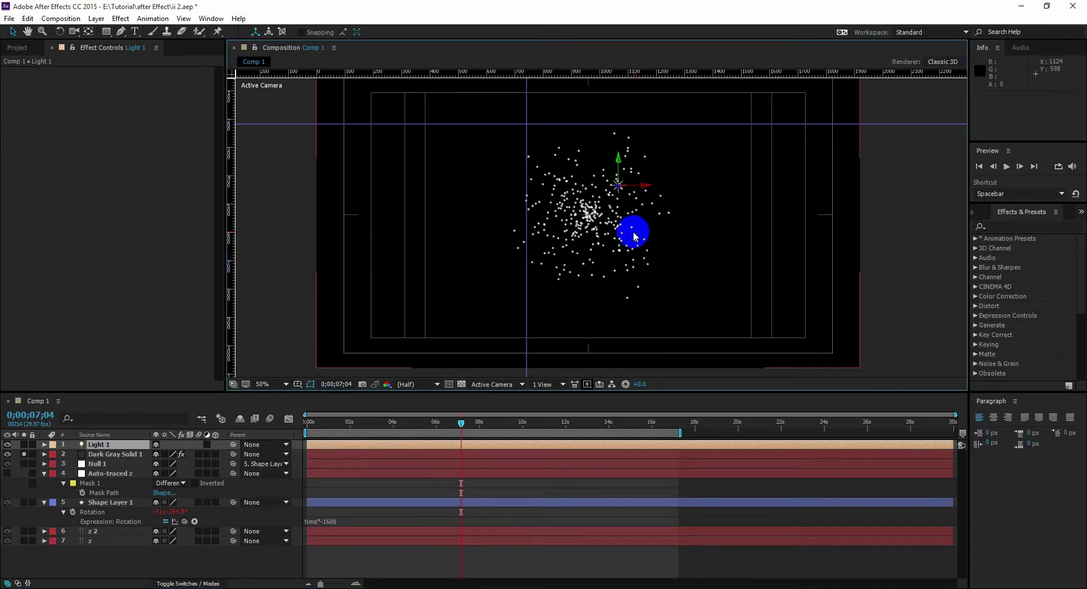
{"action": "left_click_drag", "start_coordinate": [634, 233], "coordinate": [590, 289]}
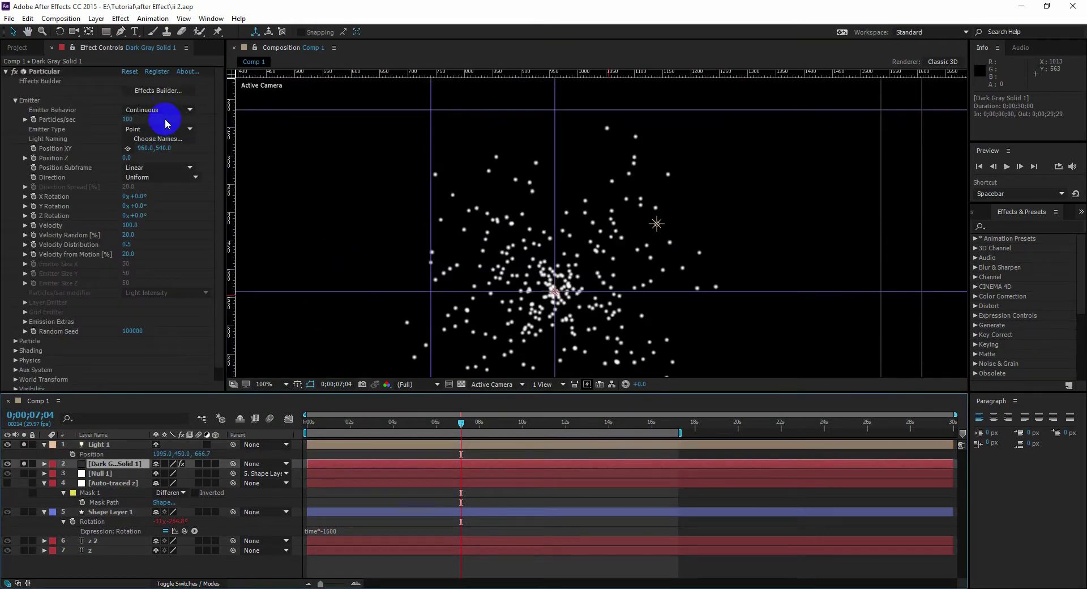
Set Particular's emitter type to Light(s) on the solid and keep Emitter as the light name prefix
{"action": "left_click", "coordinate": [167, 130]}
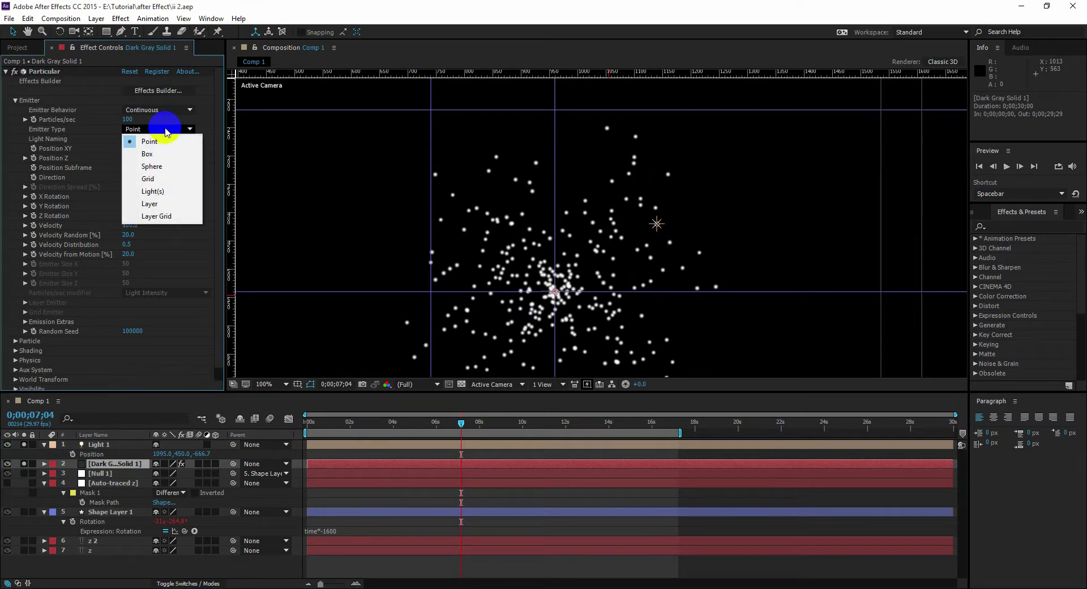
{"action": "left_click", "coordinate": [168, 190]}
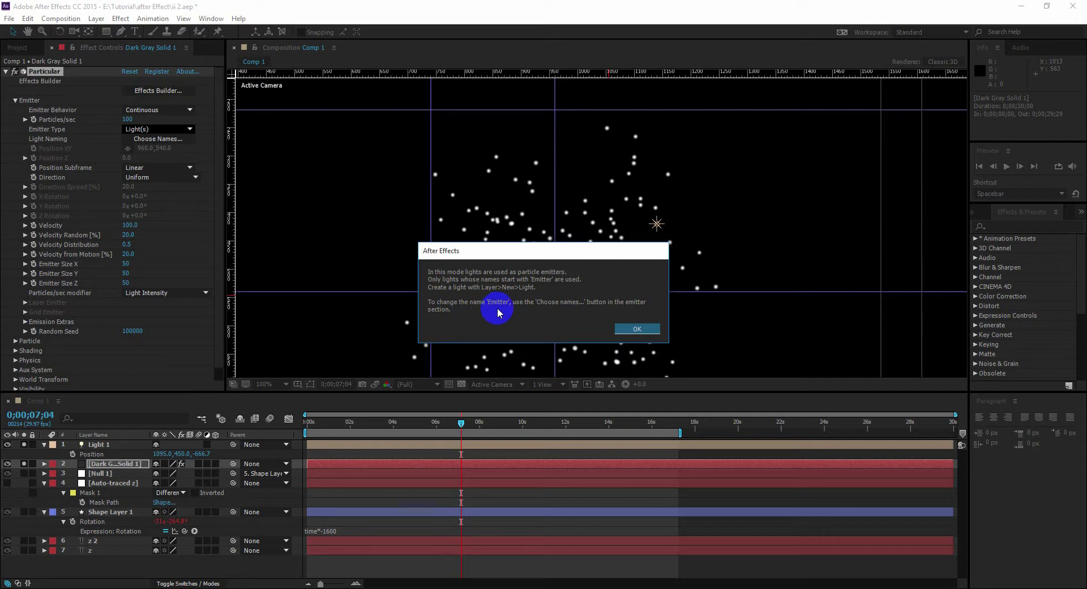
{"action": "left_click", "coordinate": [636, 328]}
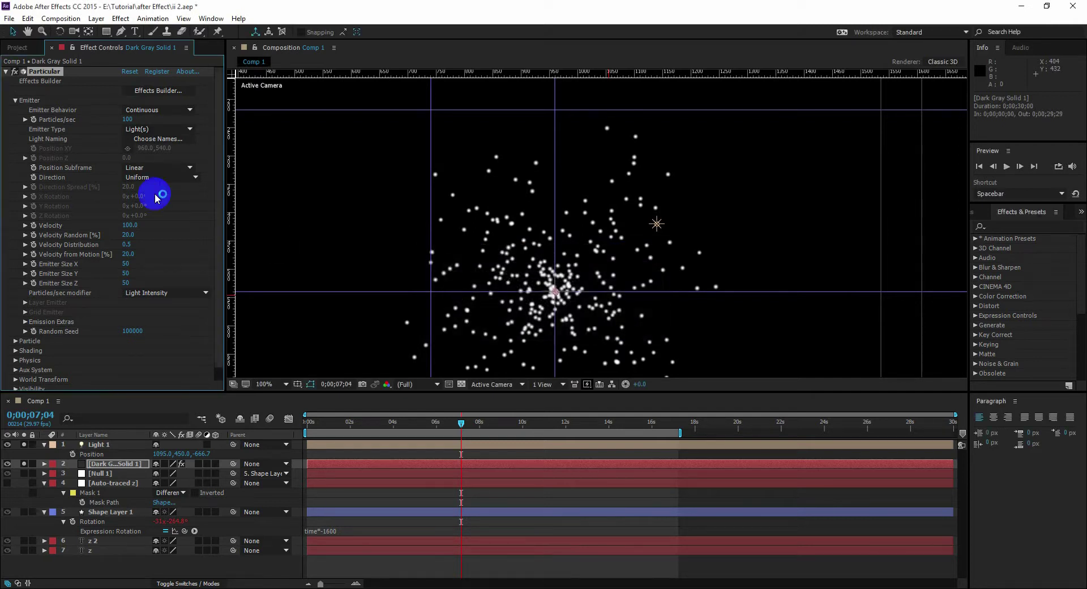
{"action": "left_click", "coordinate": [158, 139]}
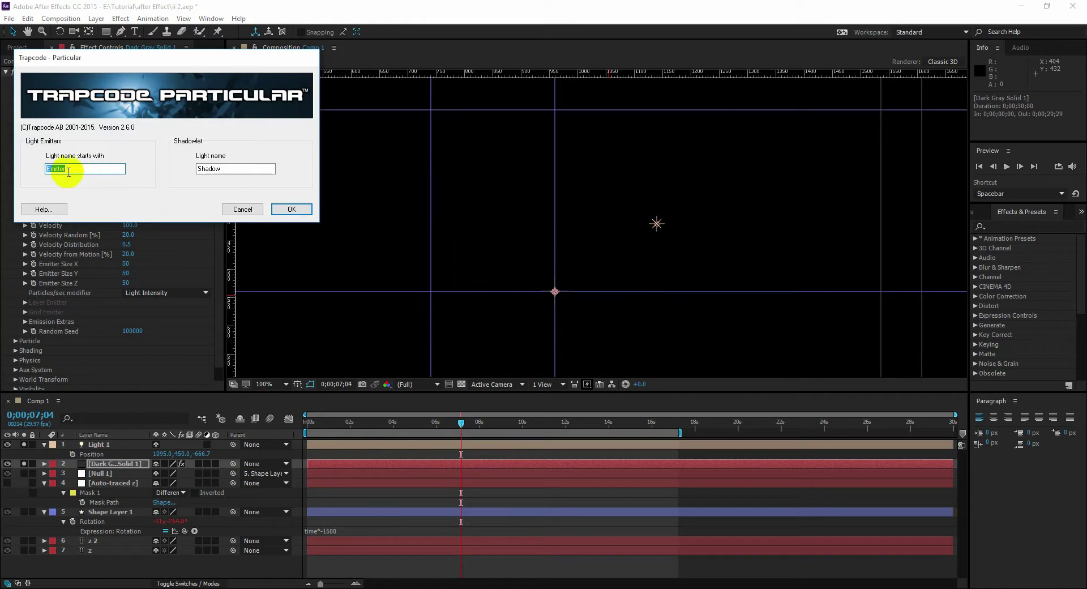
{"action": "left_click", "coordinate": [291, 209]}
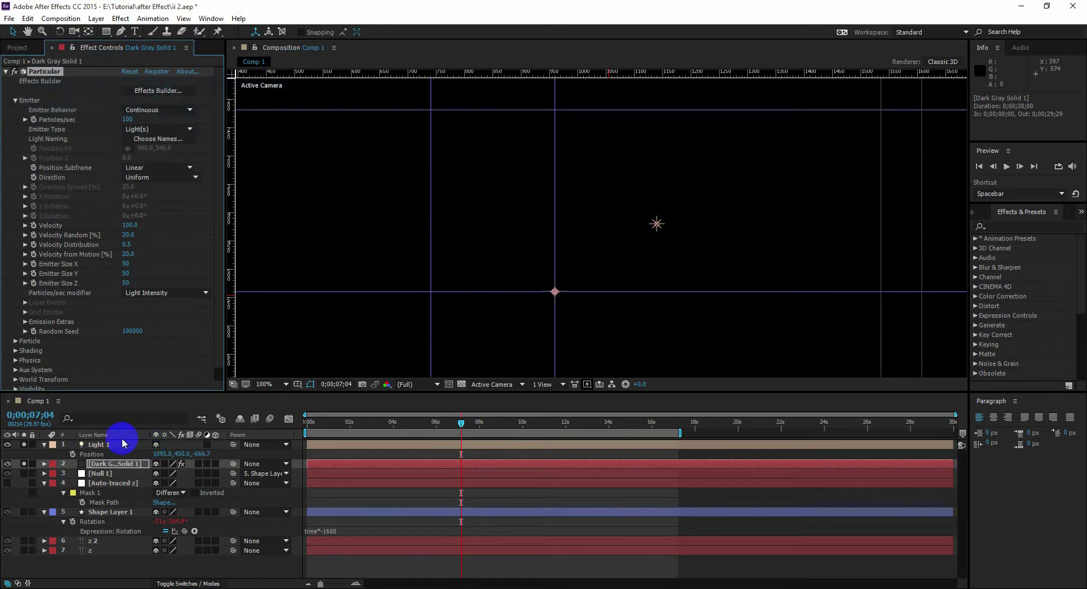
Rename the light layer as Emitter and preview the particles it emits at 0;00;01;18
{"action": "left_click", "coordinate": [124, 443]}
{"action": "key", "text": "Return"}
{"action": "type", "text": "Emitter"}
{"action": "key", "text": "Return"}
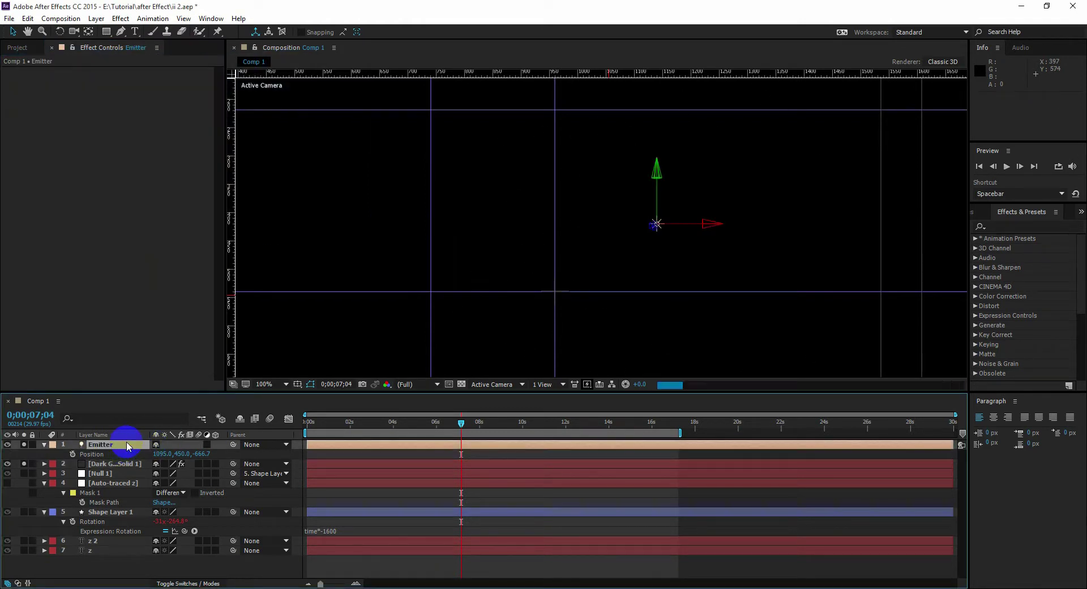
{"action": "left_click_drag", "start_coordinate": [304, 434], "coordinate": [342, 424]}
Move the Emitter light along its X axis to 1260 and check the particles at 0;00;01;12
{"action": "left_click", "coordinate": [699, 266]}
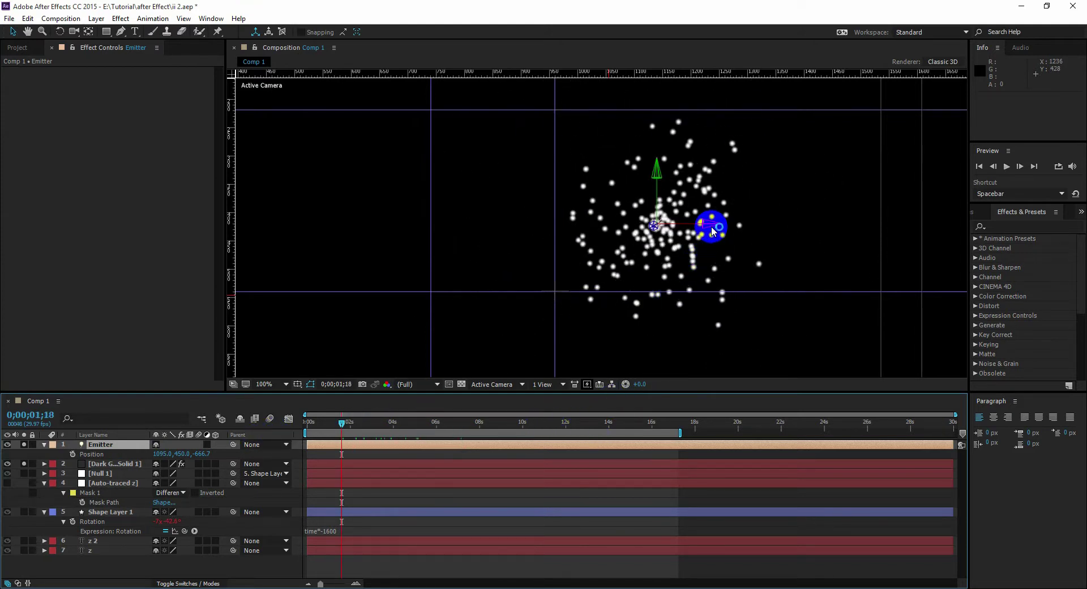
{"action": "left_click_drag", "start_coordinate": [709, 222], "coordinate": [831, 224]}
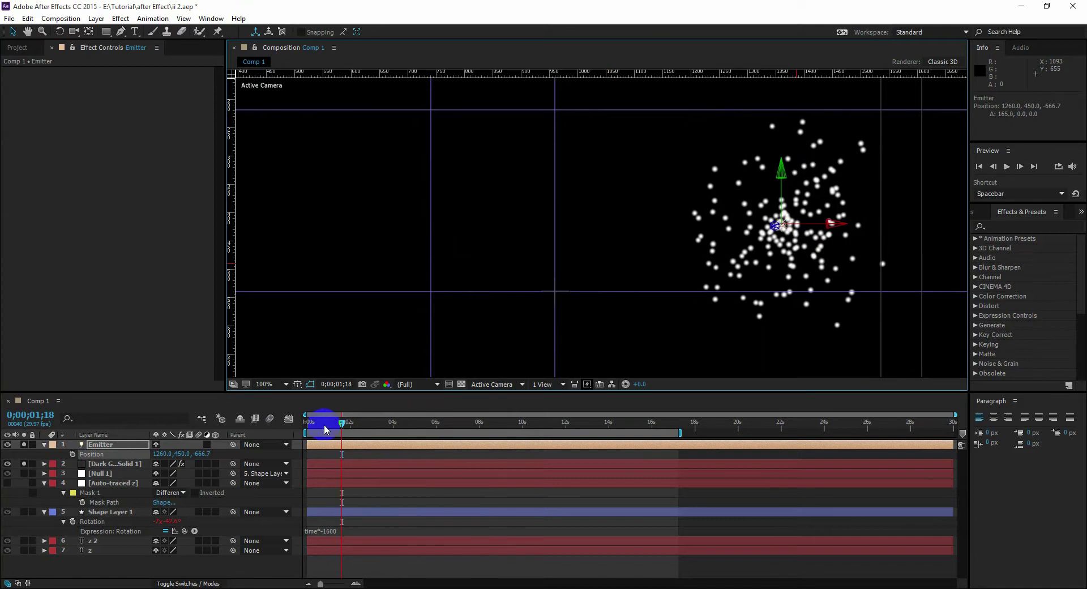
{"action": "mouse_move", "coordinate": [335, 430]}
{"action": "left_mouse_down"}
{"action": "mouse_move", "coordinate": [406, 425]}
{"action": "mouse_move", "coordinate": [304, 428]}
{"action": "mouse_move", "coordinate": [367, 442]}
{"action": "mouse_move", "coordinate": [338, 441]}
{"action": "left_mouse_up"}
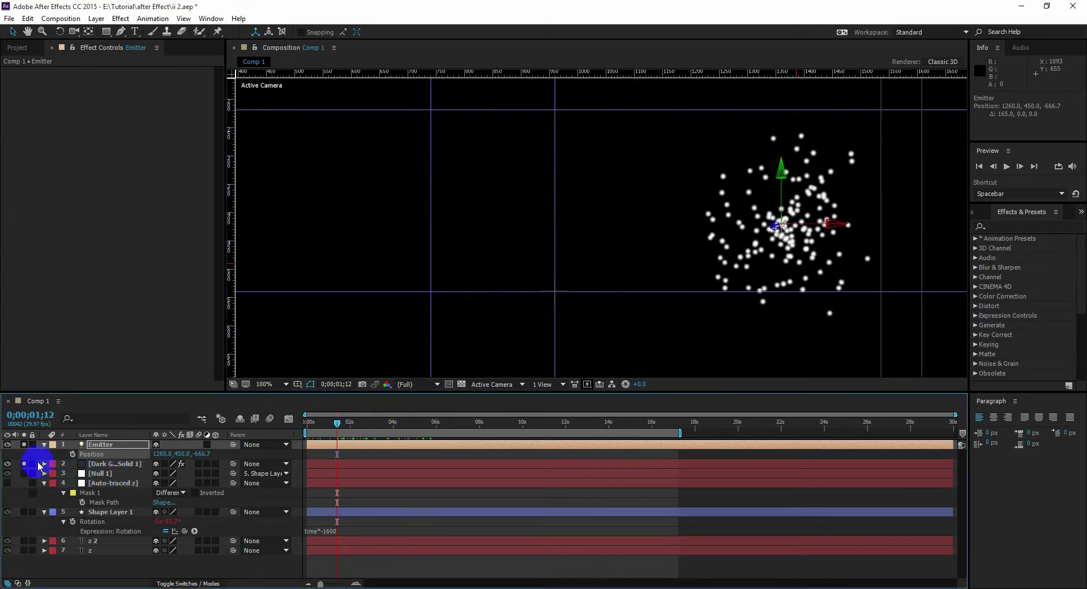
Set Particular's Velocity, Velocity Random, Velocity Distribution and Velocity from Motion to 0 on the dark gray solid
{"action": "left_click", "coordinate": [123, 468]}
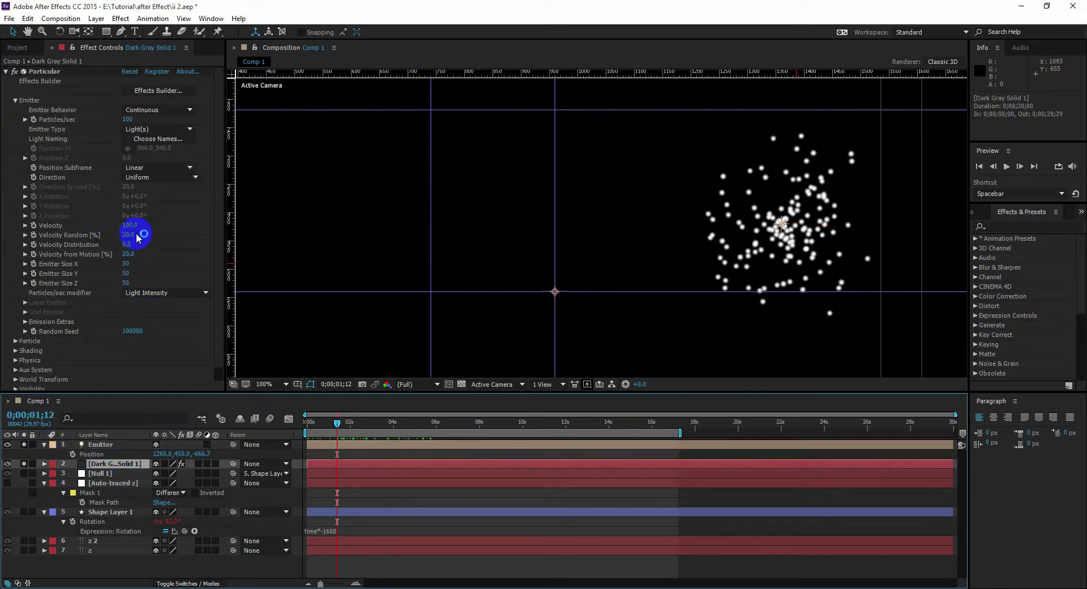
{"action": "left_click_drag", "start_coordinate": [131, 228], "coordinate": [134, 226]}
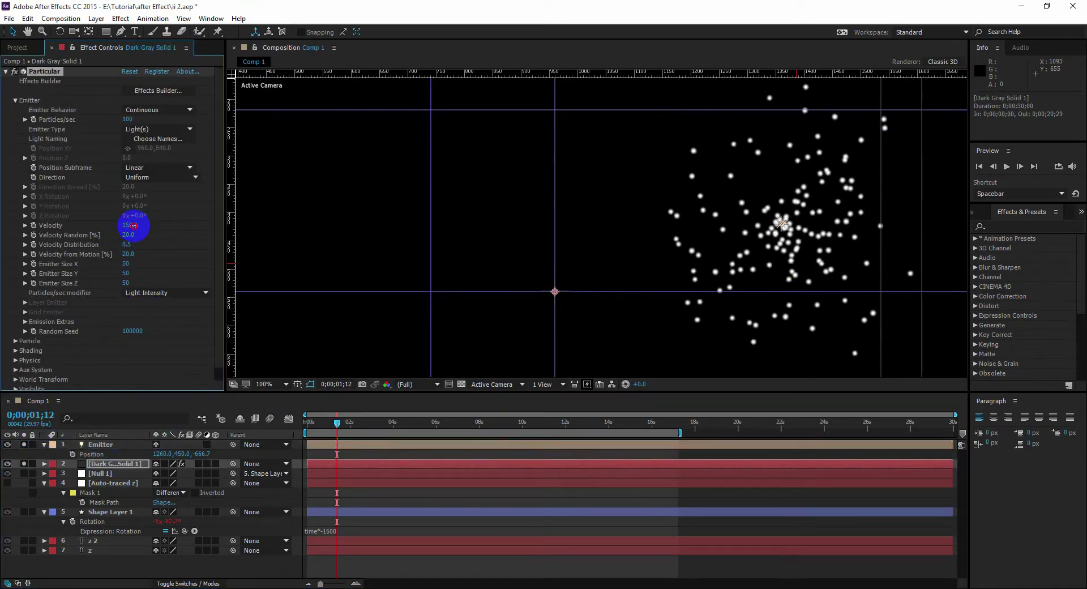
{"action": "left_click", "coordinate": [134, 225]}
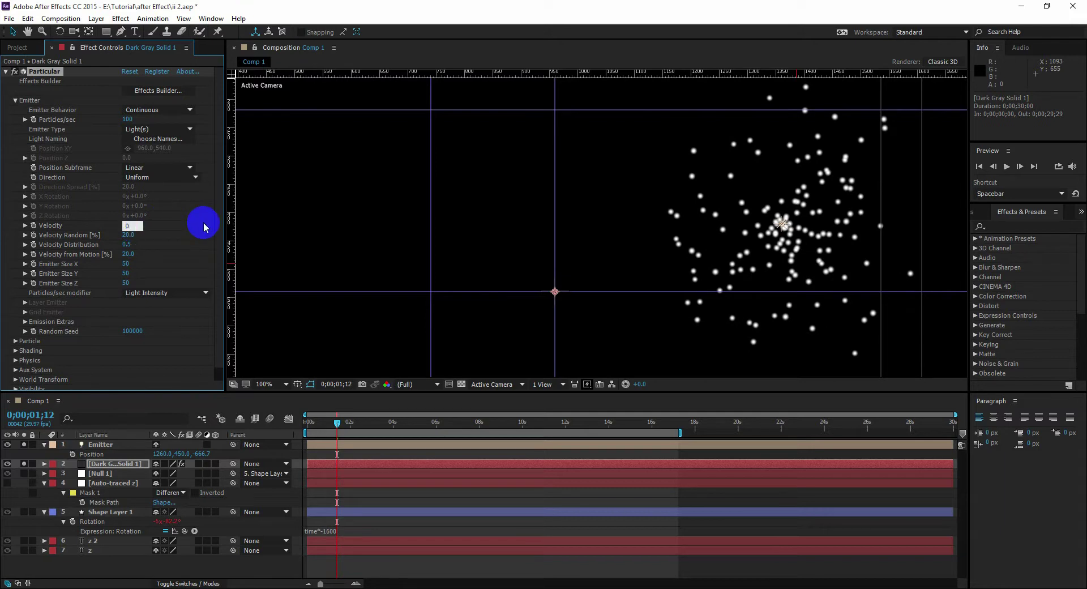
{"action": "key", "text": "Return"}
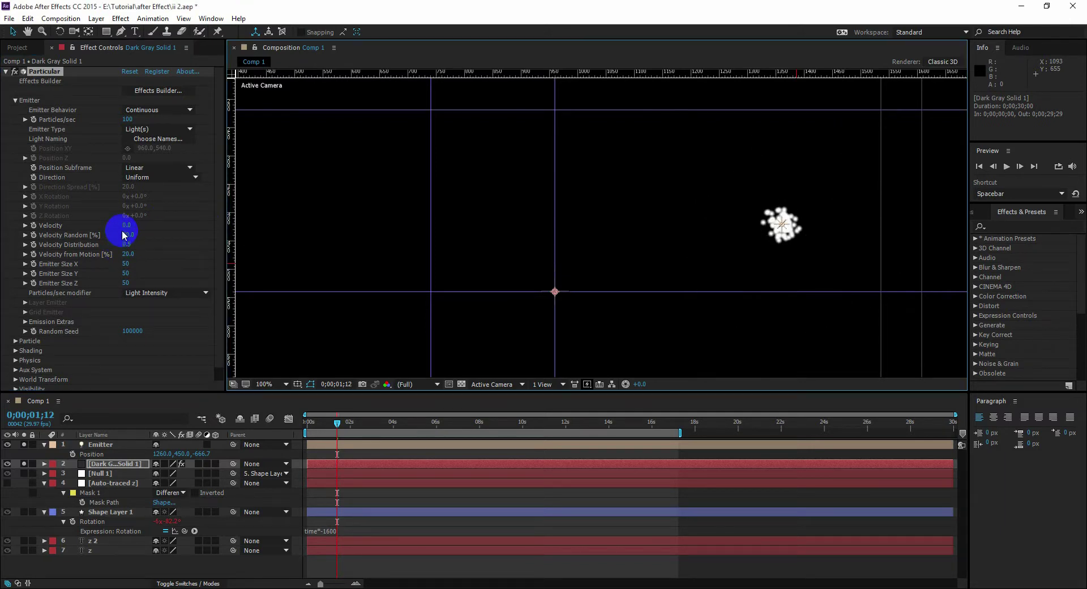
{"action": "left_click", "coordinate": [128, 235]}
{"action": "type", "text": "0"}
{"action": "key", "text": "Return"}
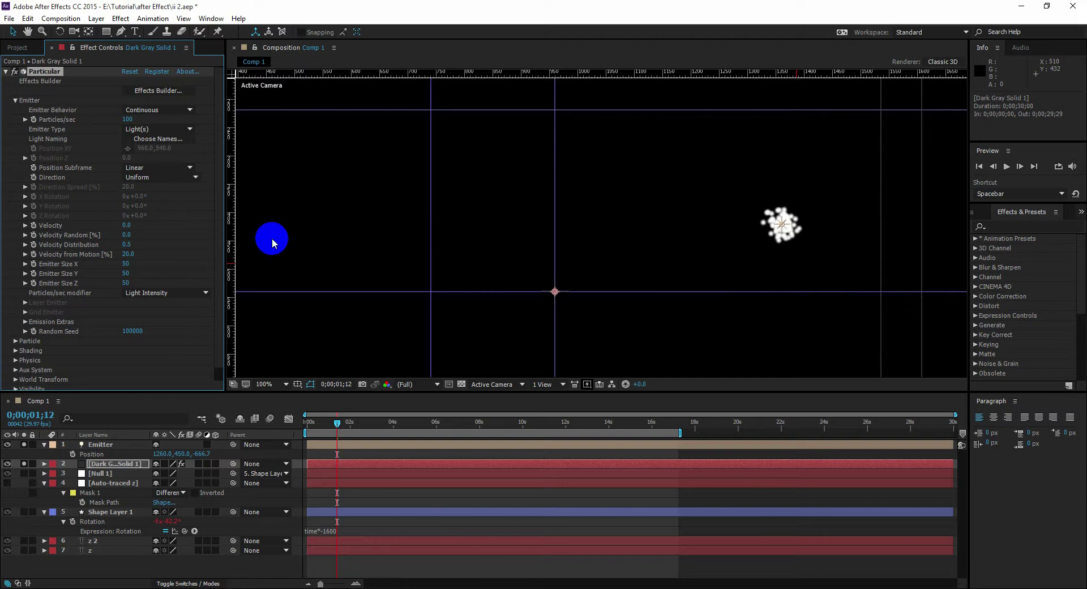
{"action": "left_click", "coordinate": [130, 244]}
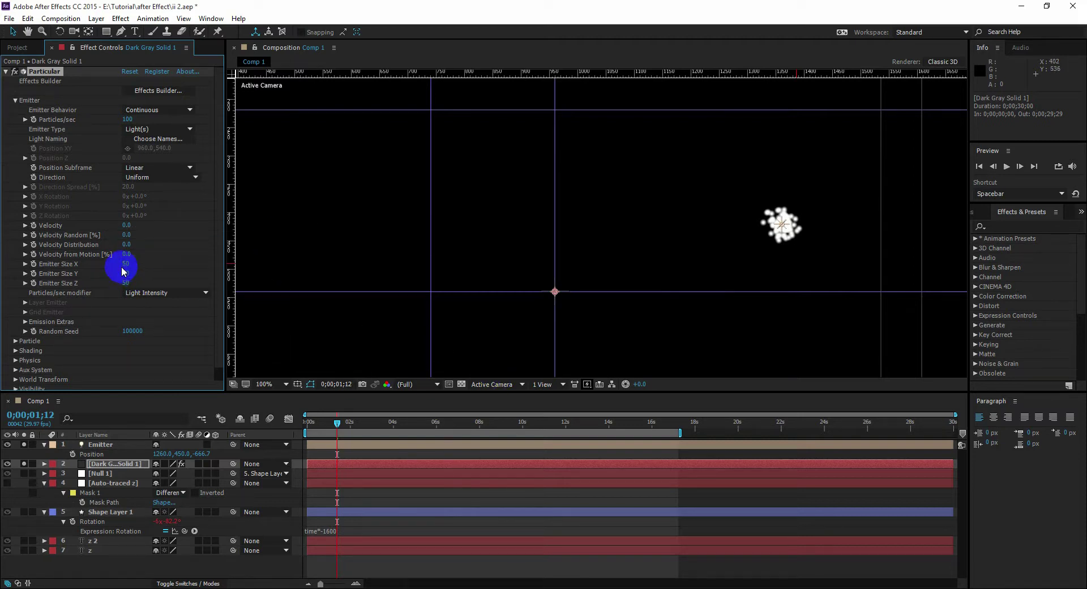
Set Particular's Emitter Size X, Y and Z to 0
{"action": "left_click", "coordinate": [145, 265]}
{"action": "left_click", "coordinate": [128, 264]}
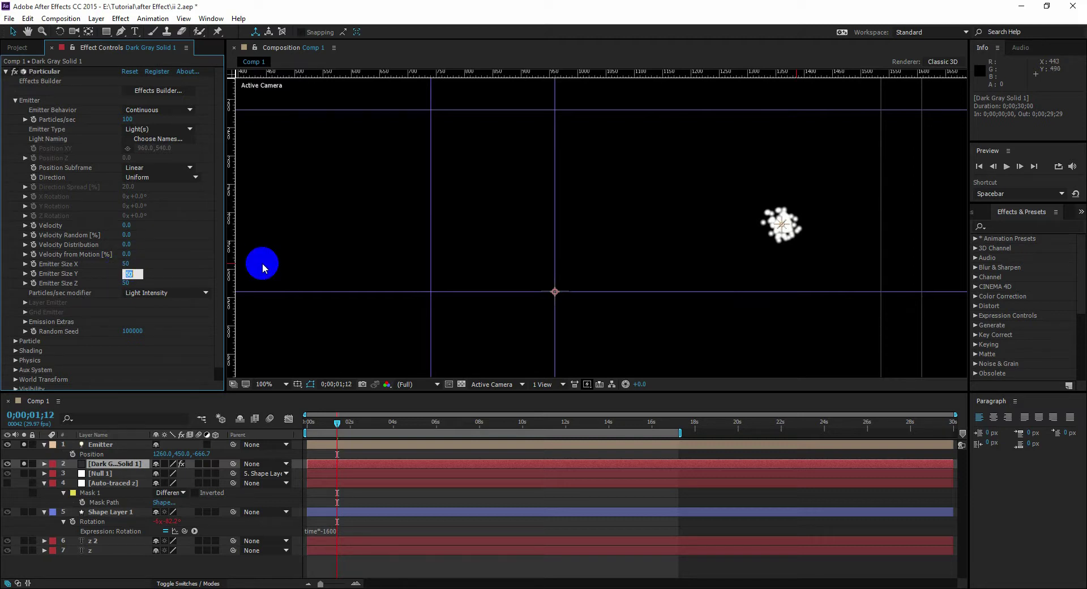
{"action": "type", "text": "0"}
{"action": "key", "text": "Tab"}
{"action": "type", "text": "0"}
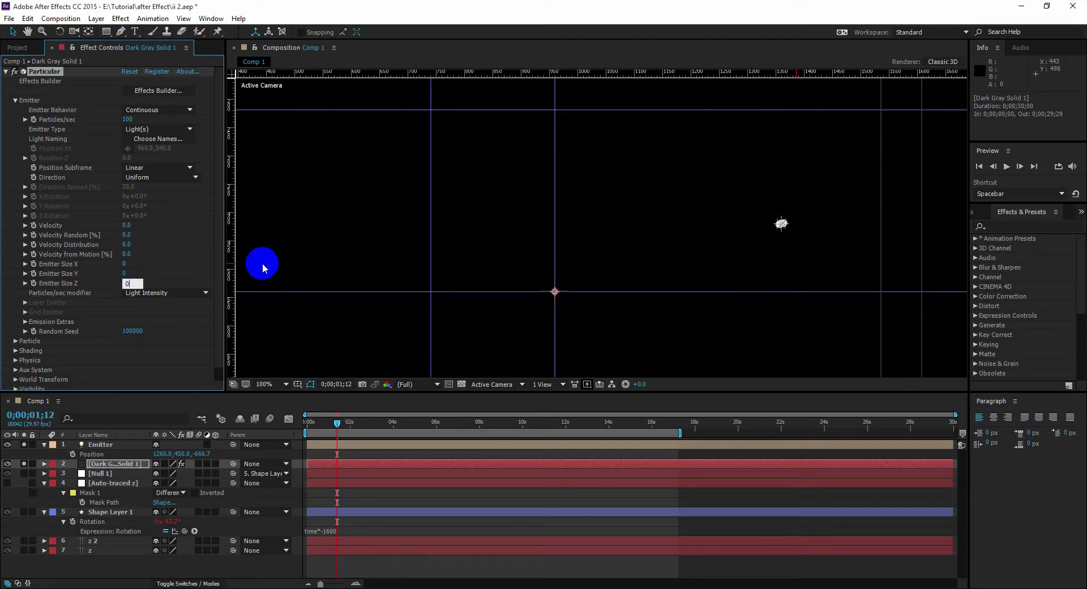
Solo Null 1 and Shape Layer 1 together with the Emitter light and select the null
{"action": "left_click", "coordinate": [121, 444]}
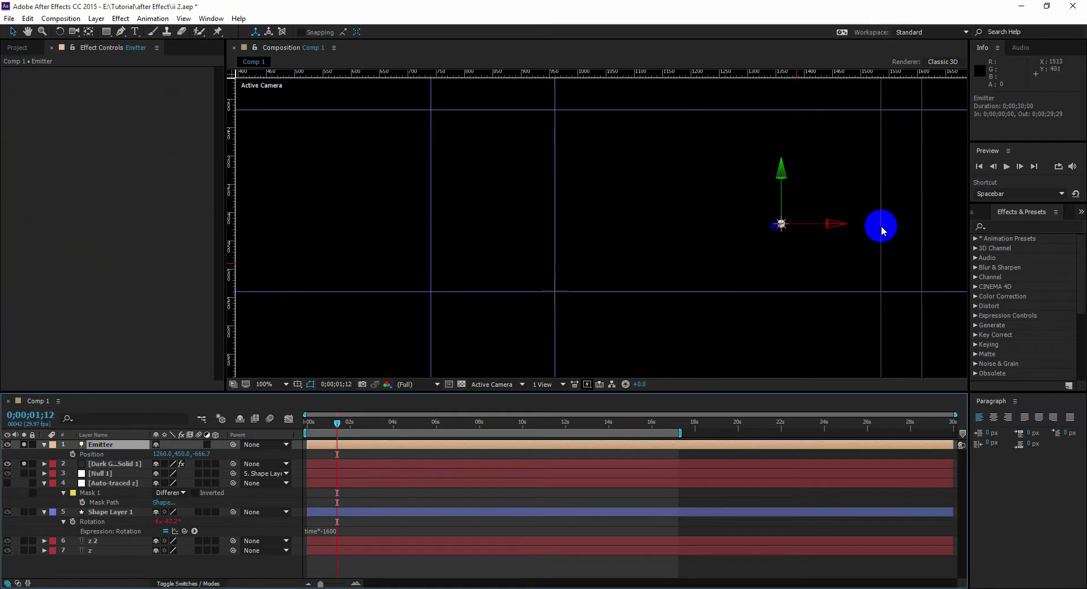
{"action": "left_click", "coordinate": [23, 473]}
{"action": "left_click", "coordinate": [24, 512]}
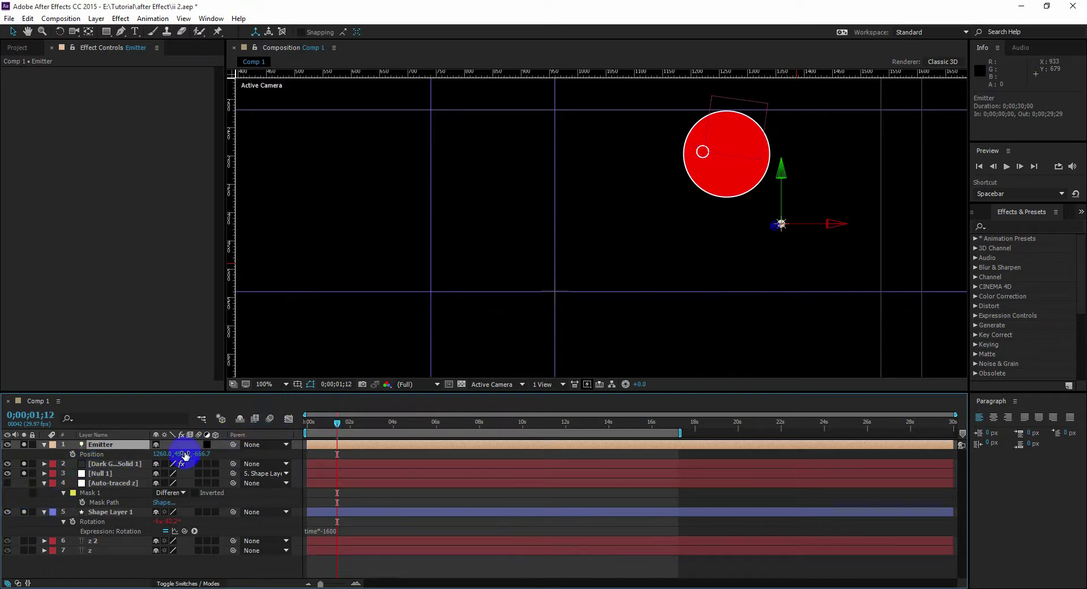
{"action": "left_click", "coordinate": [101, 474]}
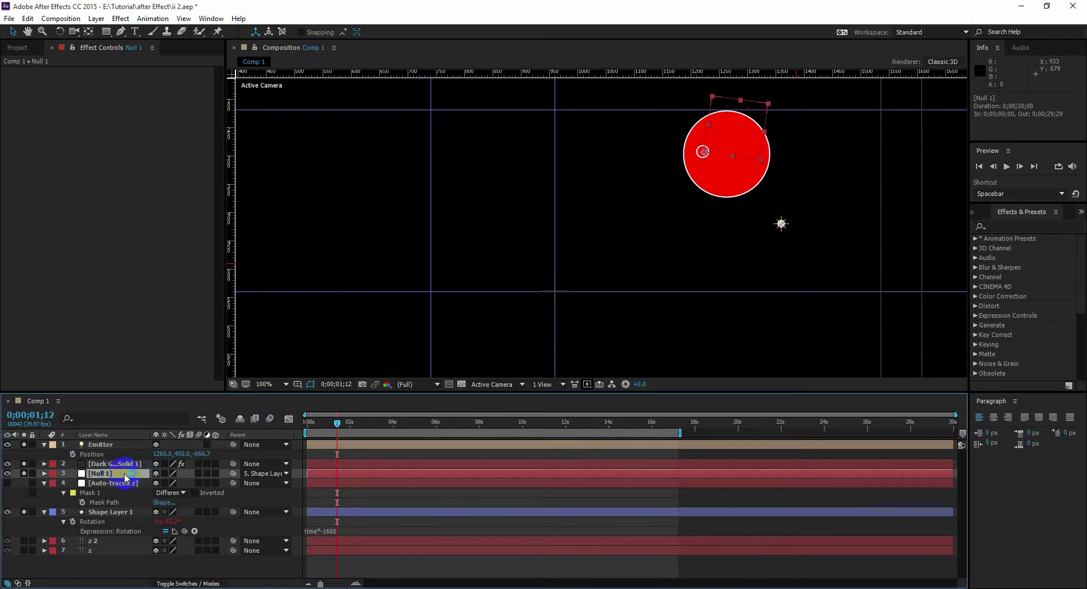
At 0;00;00;00, move the Emitter light to X 1188, Y 270 so it sits over the hole in the red circle
{"action": "left_click_drag", "start_coordinate": [317, 425], "coordinate": [289, 431]}
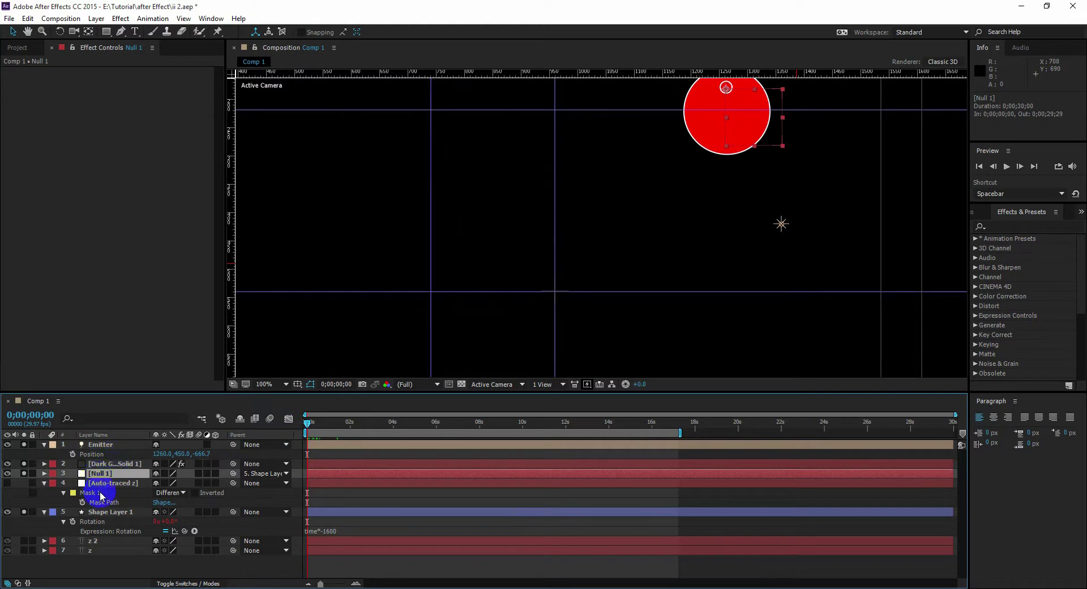
{"action": "left_click", "coordinate": [101, 444]}
{"action": "left_click_drag", "start_coordinate": [727, 277], "coordinate": [762, 141]}
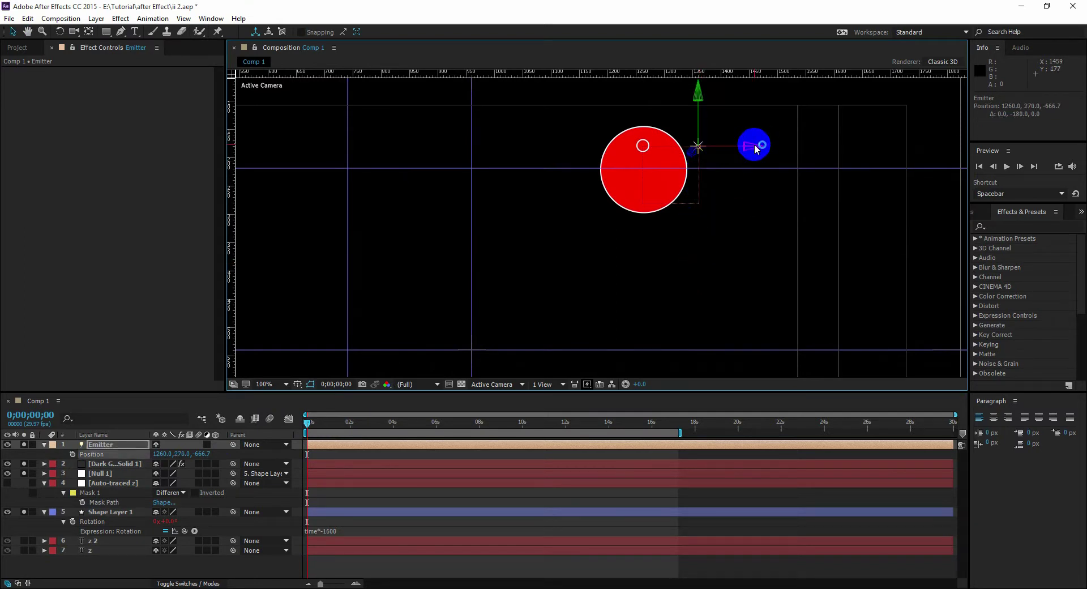
{"action": "left_click", "coordinate": [754, 147]}
{"action": "key", "text": "ctrl+z"}
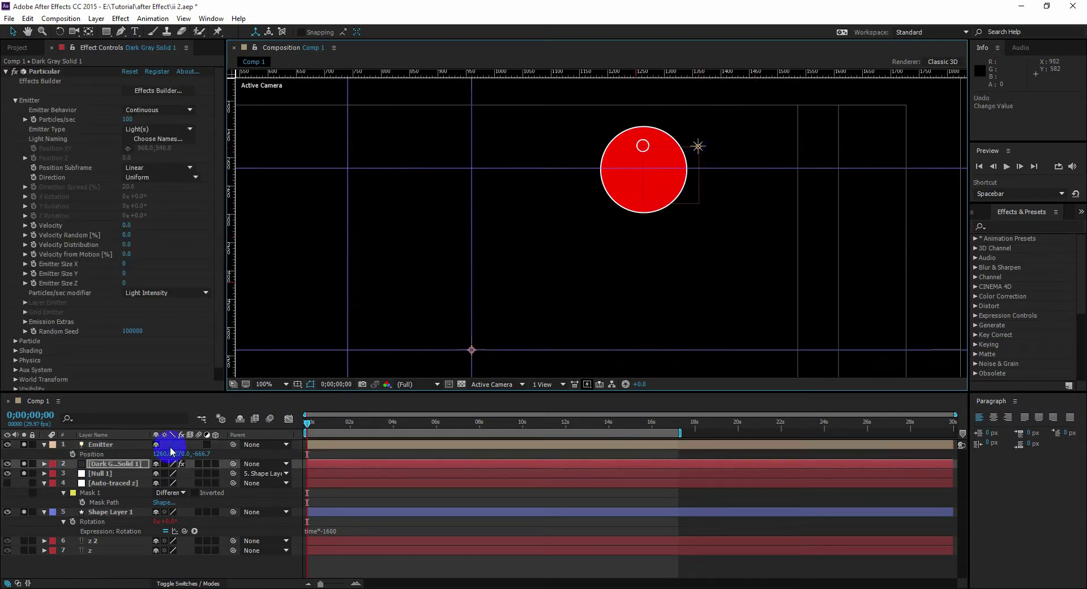
{"action": "left_click", "coordinate": [81, 451]}
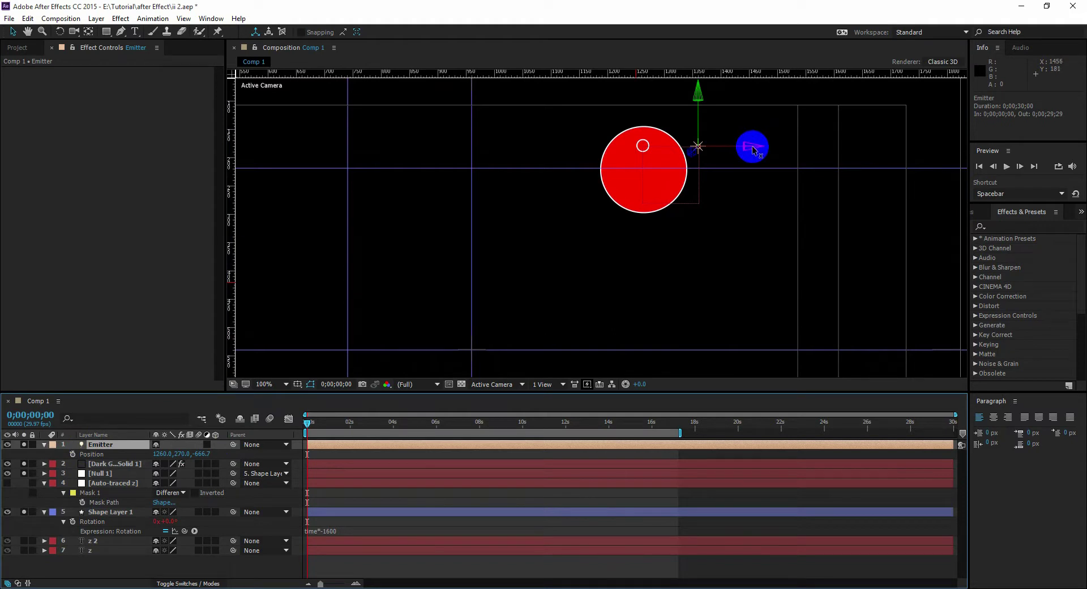
{"action": "left_click_drag", "start_coordinate": [754, 149], "coordinate": [713, 156]}
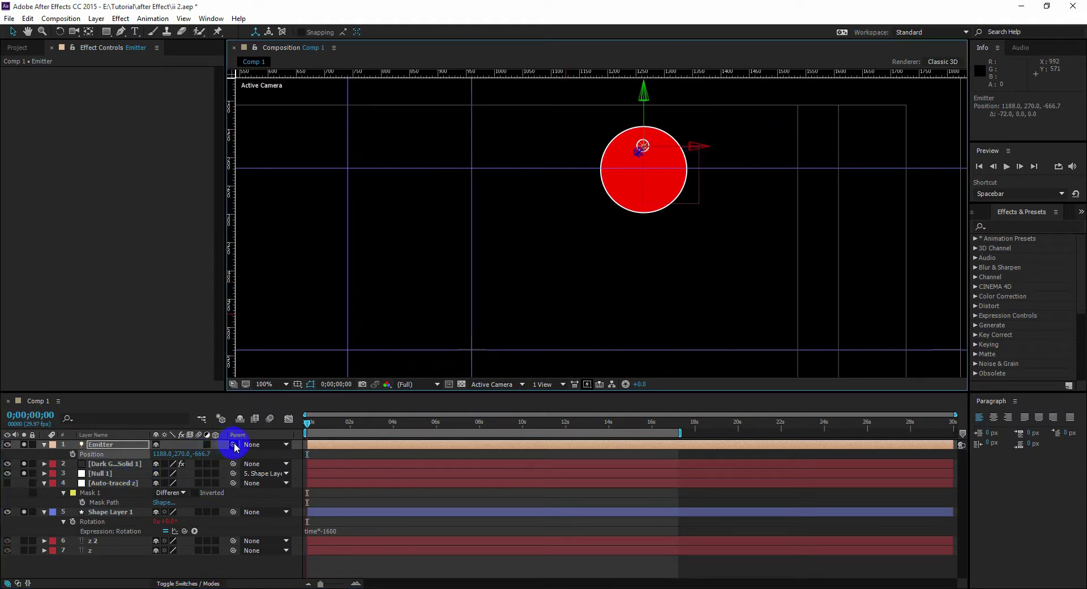
Parent the Emitter light to Null 1 and check the particle trail at 0;00;01;18
{"action": "left_click_drag", "start_coordinate": [234, 448], "coordinate": [102, 474]}
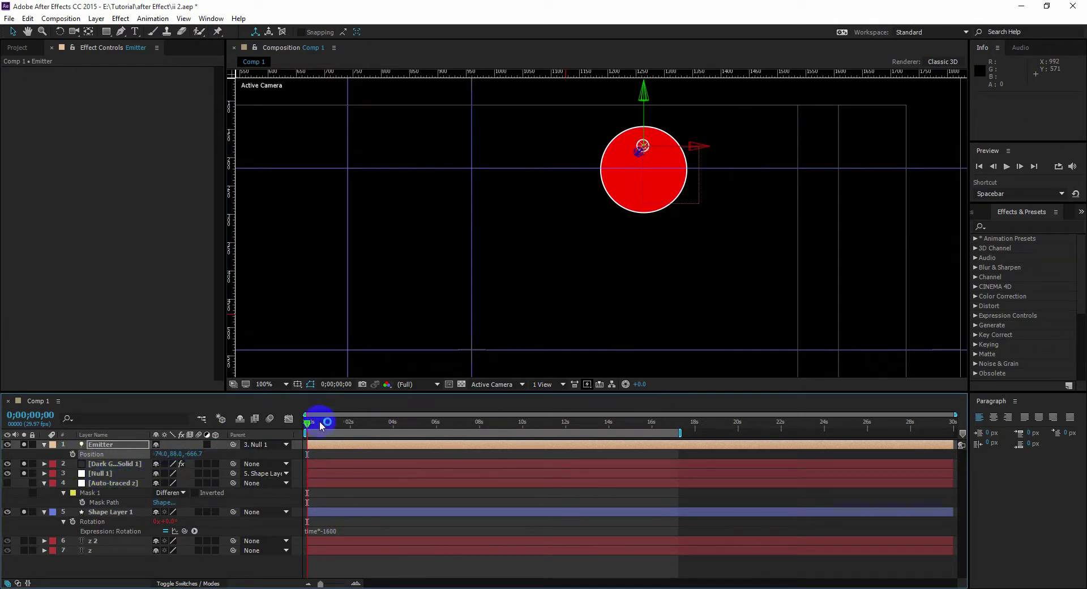
{"action": "left_click_drag", "start_coordinate": [319, 420], "coordinate": [342, 423]}
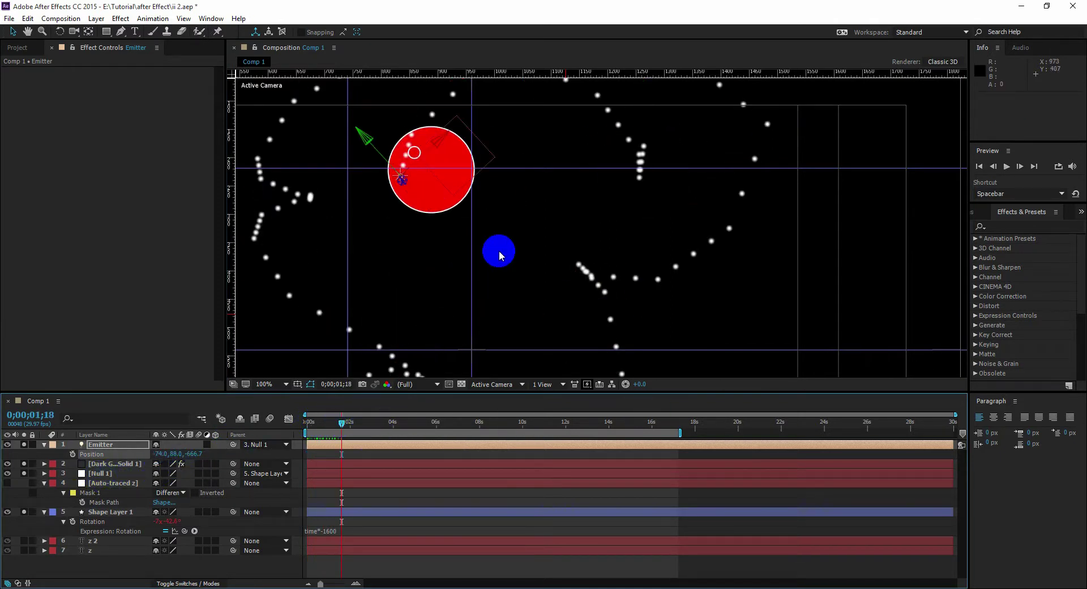
{"action": "scroll", "coordinate": [498, 250], "scroll_direction": "down", "scroll_amount": 2}
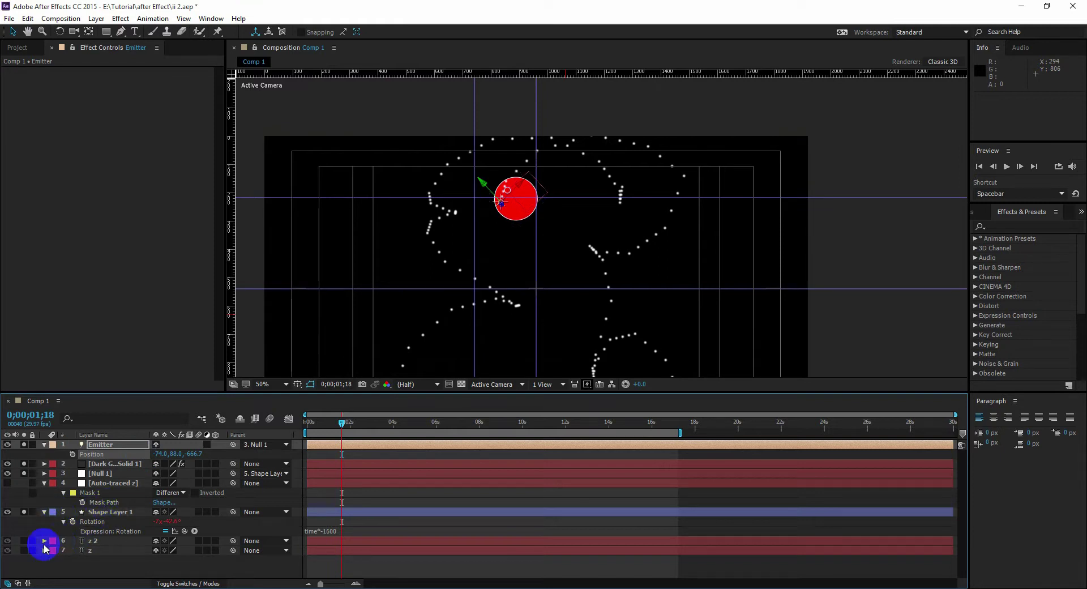
Solo the z 2 text layer and preview the particle path around the letter, returning to 0;00;00;00
{"action": "left_click", "coordinate": [24, 541]}
{"action": "left_click_drag", "start_coordinate": [408, 334], "coordinate": [414, 213]}
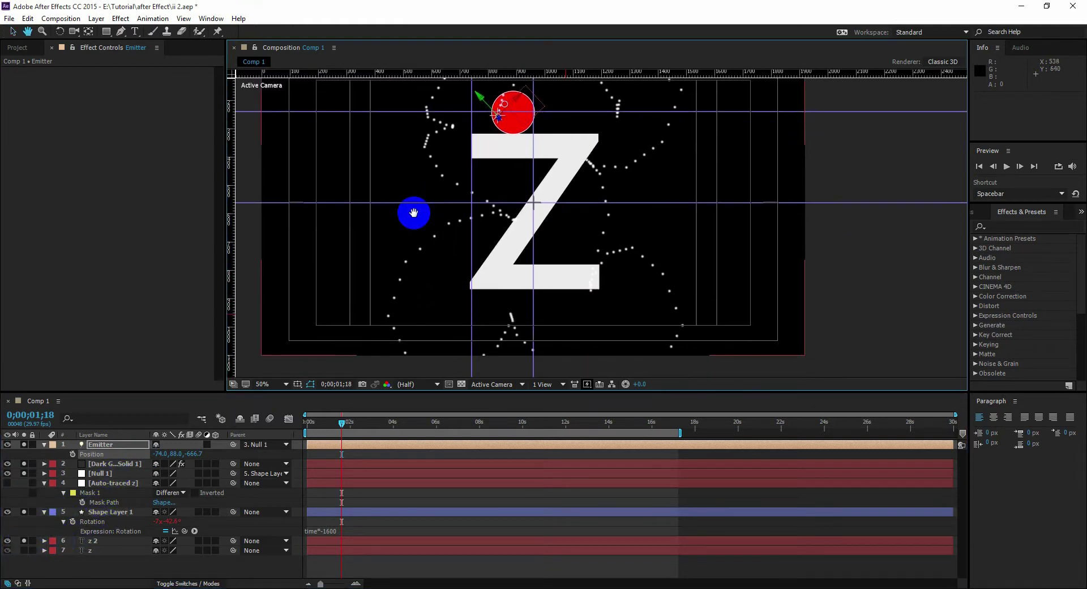
{"action": "mouse_move", "coordinate": [427, 266]}
{"action": "left_mouse_down"}
{"action": "mouse_move", "coordinate": [400, 301]}
{"action": "mouse_move", "coordinate": [419, 270]}
{"action": "left_mouse_up"}
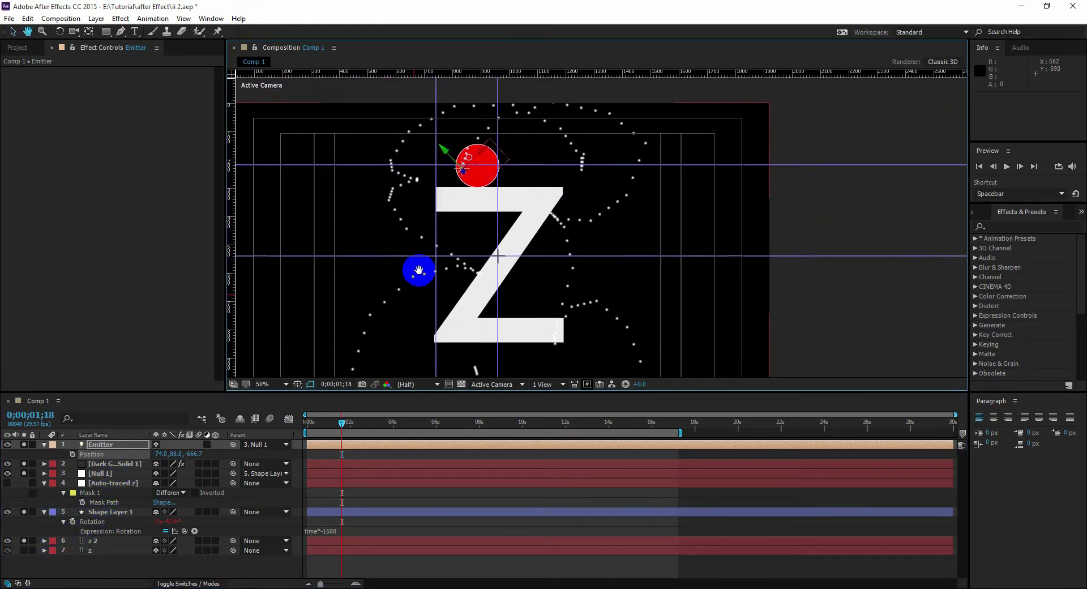
{"action": "key", "text": "space"}
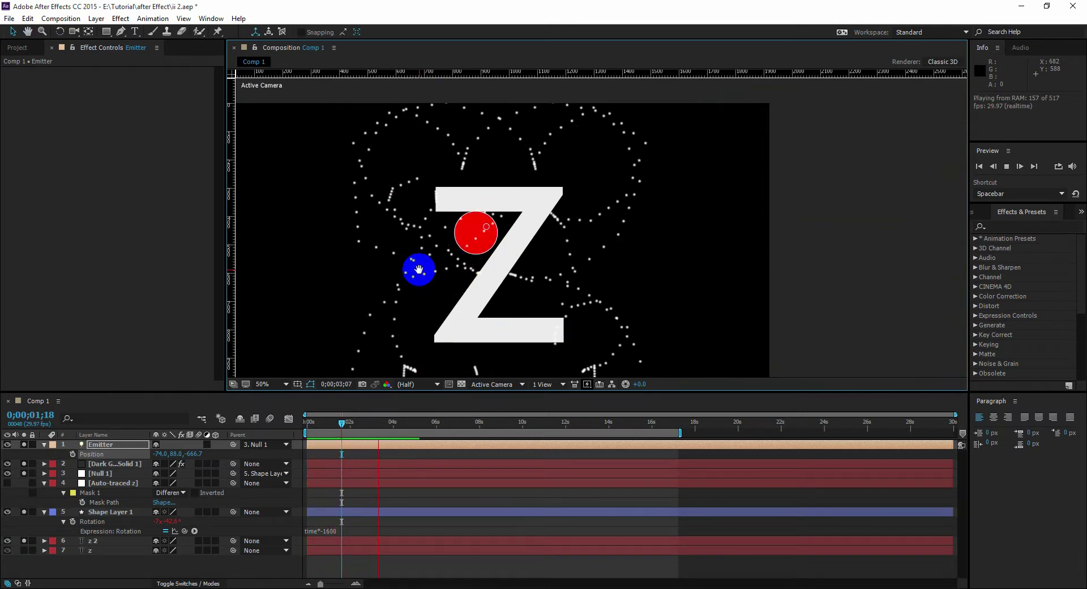
{"action": "key", "text": "space"}
{"action": "left_click_drag", "start_coordinate": [380, 422], "coordinate": [306, 435]}
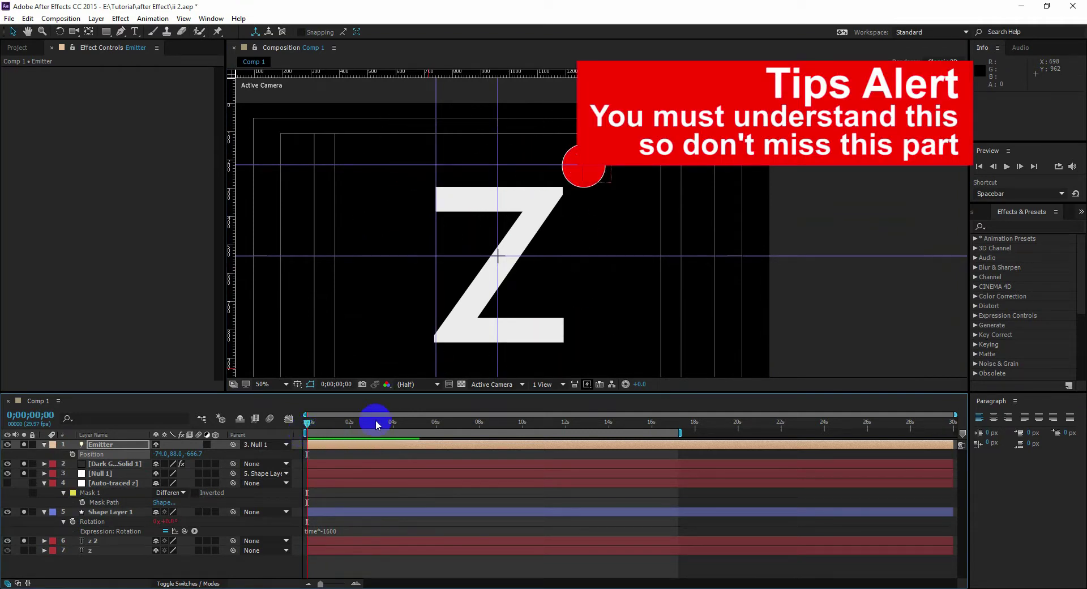
{"action": "key", "text": "space"}
Make Null 1 a 3D layer and step frame by frame up to 0;00;00;04 and back to check the Emitter's offset
{"action": "left_click", "coordinate": [120, 467]}
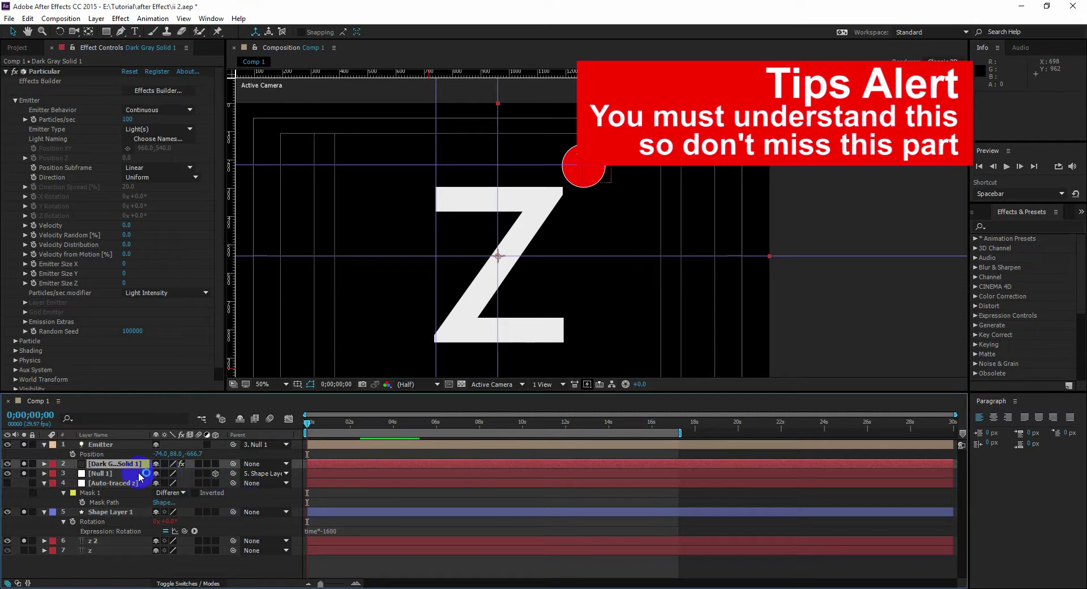
{"action": "left_click", "coordinate": [121, 474]}
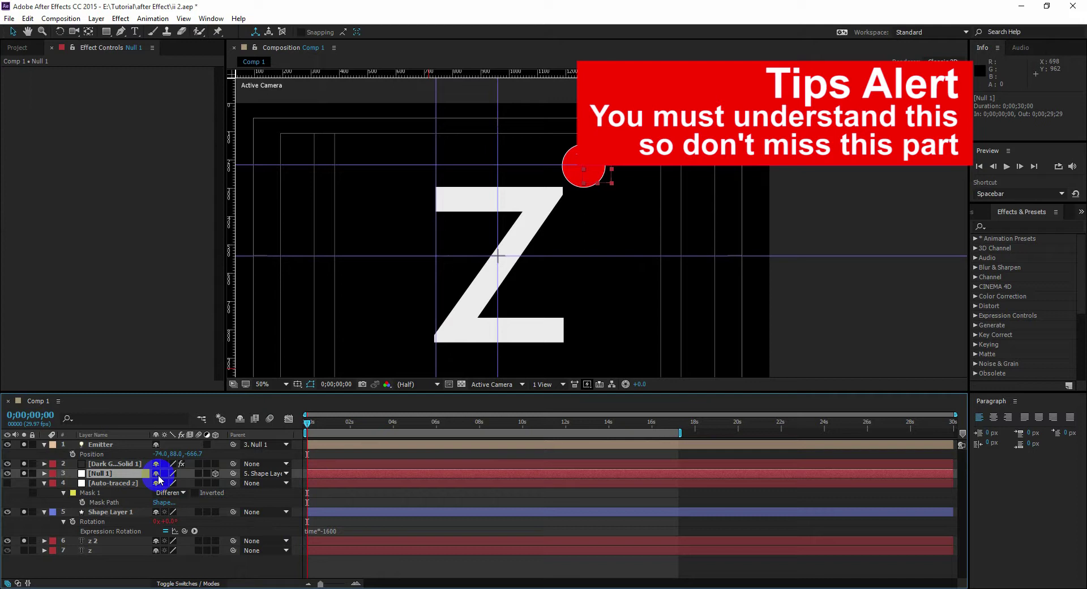
{"action": "key", "text": "Page_Down"}
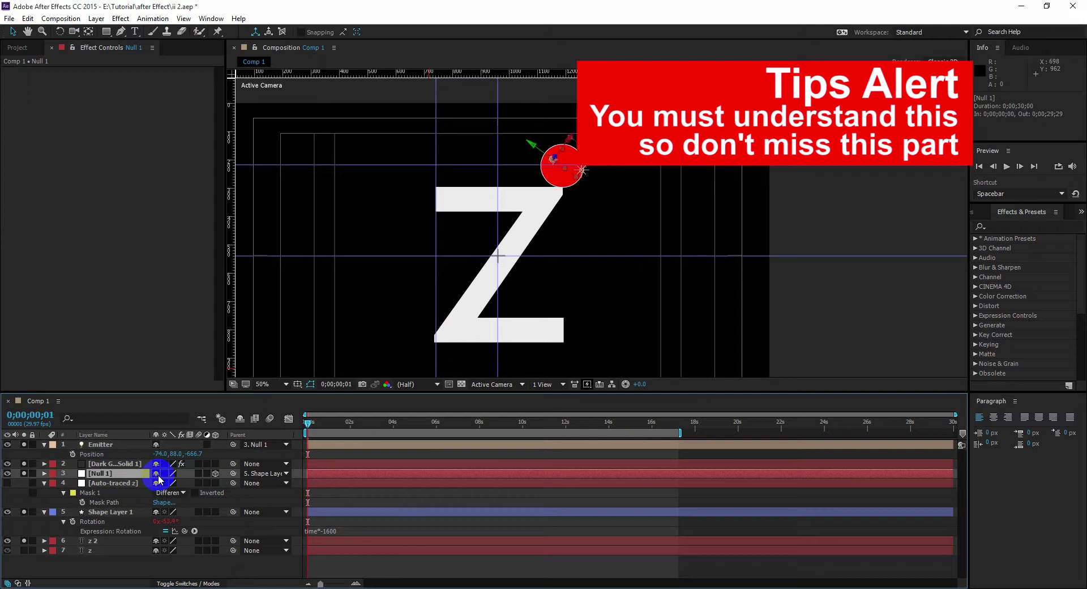
{"action": "key", "text": "Page_Down"}
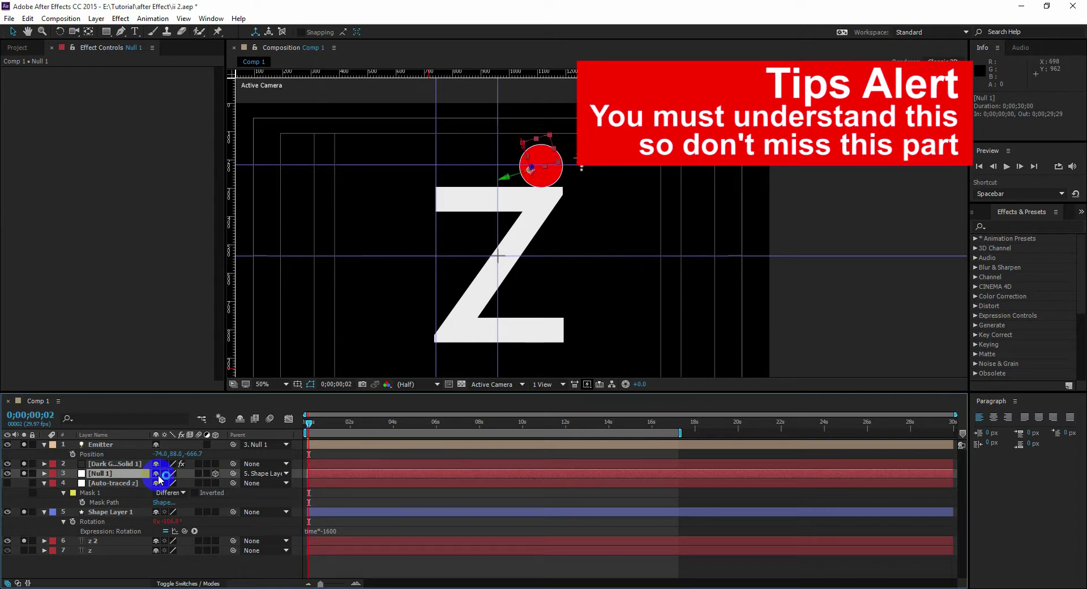
{"action": "key", "text": "Page_Down"}
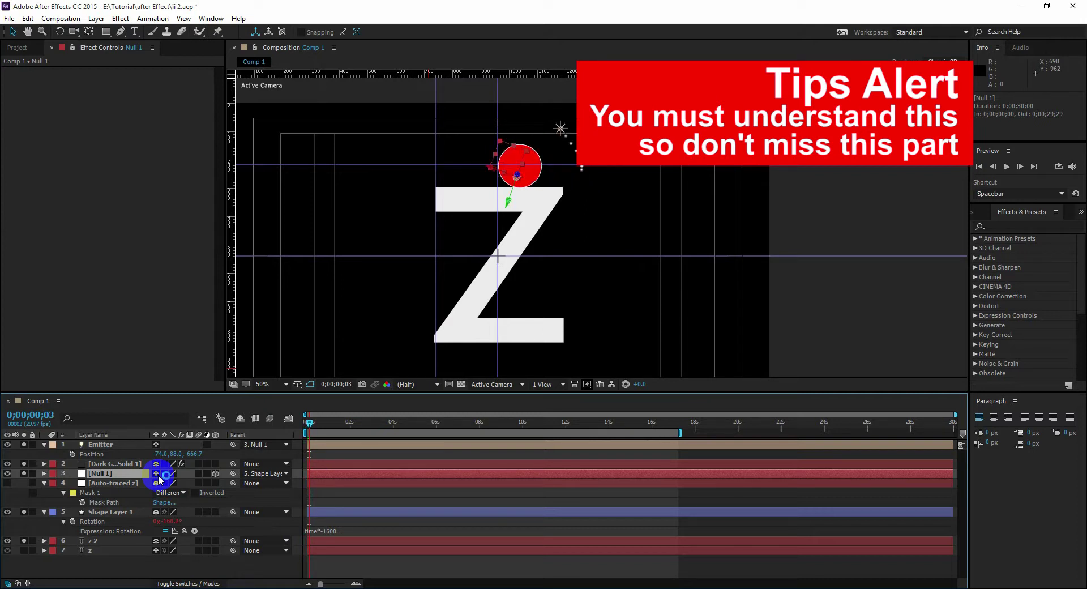
{"action": "key", "text": "Page_Down"}
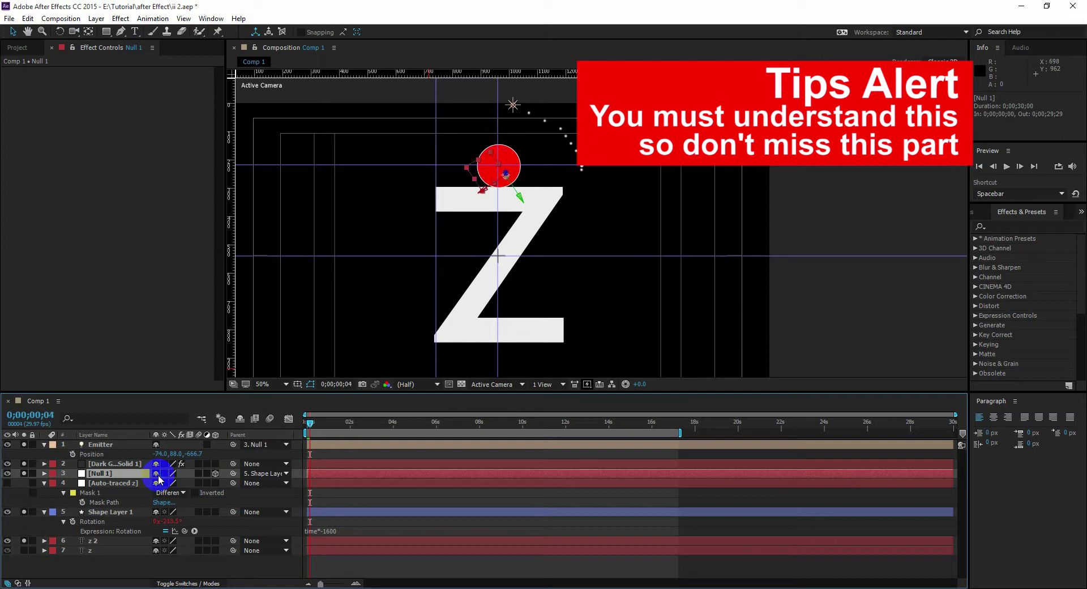
{"action": "key", "text": "Page_Up"}
{"action": "key", "text": "Page_Up"}
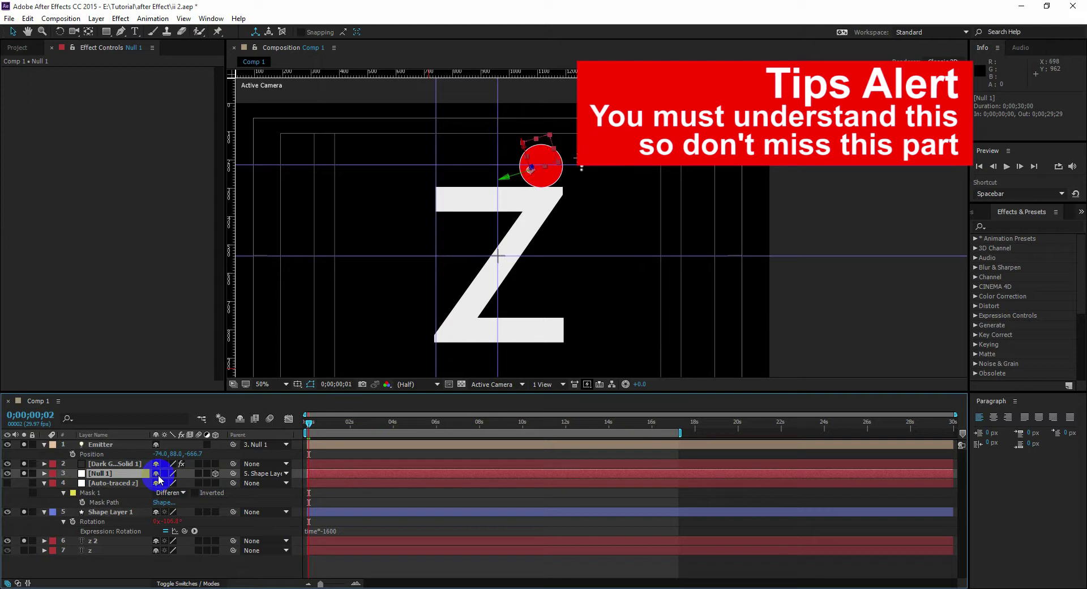
{"action": "key", "text": "Page_Up"}
{"action": "key", "text": "Page_Up"}
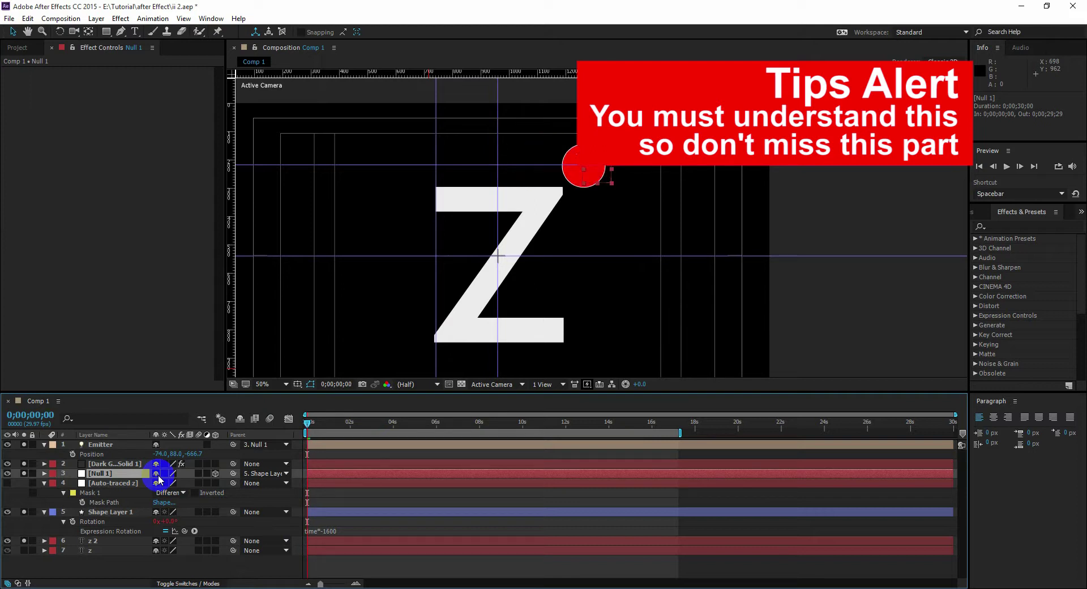
In Custom View 1, move the Emitter light along its Z axis to -42, closer to Null 1
{"action": "left_click", "coordinate": [507, 384]}
{"action": "left_click", "coordinate": [520, 492]}
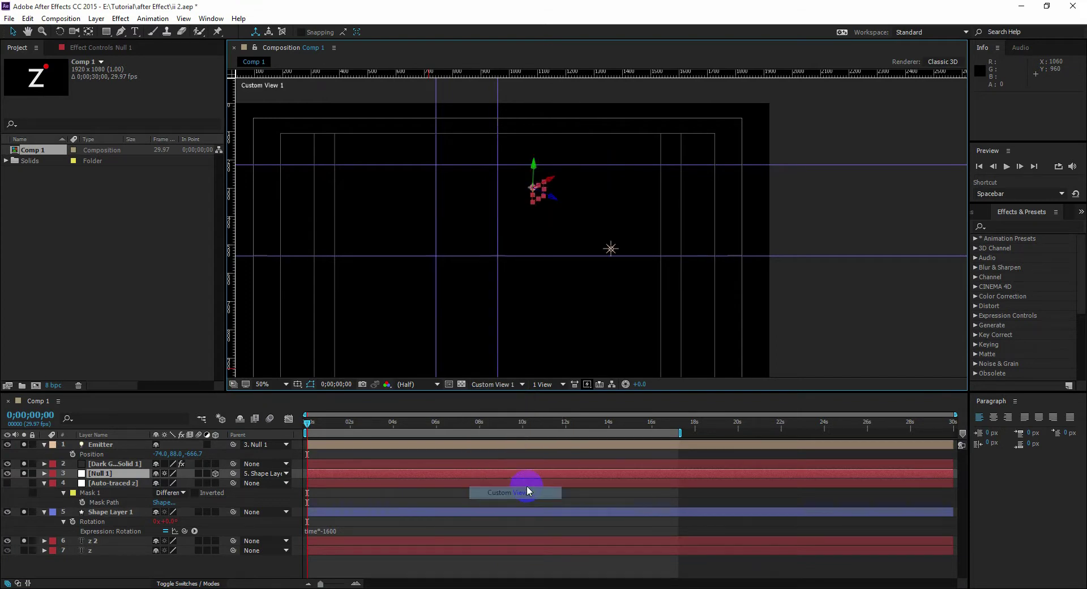
{"action": "left_click", "coordinate": [106, 445]}
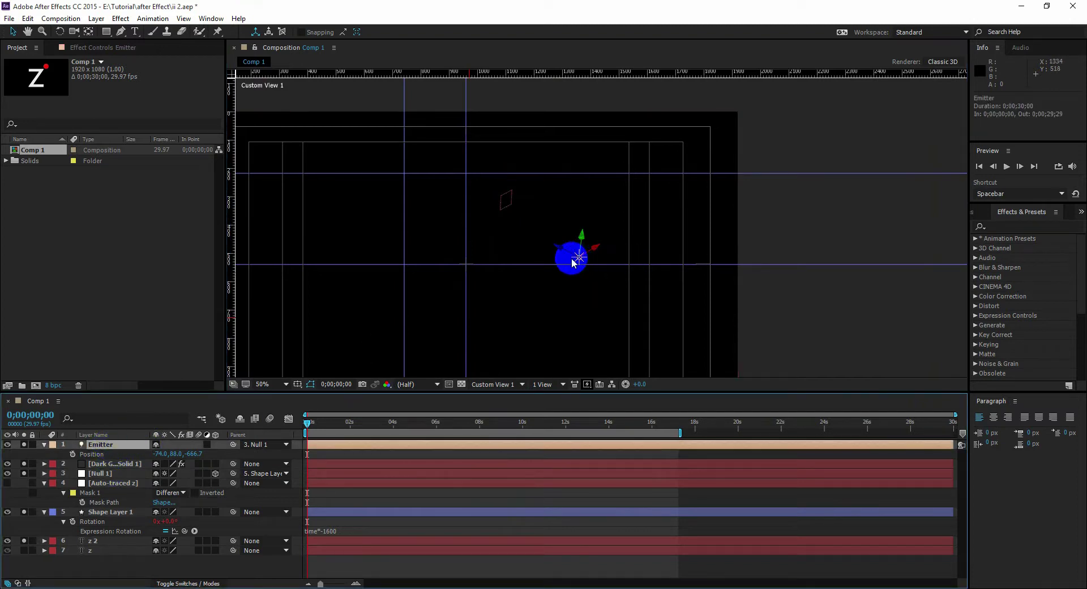
{"action": "left_click_drag", "start_coordinate": [564, 252], "coordinate": [410, 160]}
In the Left view, move the horizontal guide to 183 at Null 1's anchor and move the Emitter light there, to Y -1, Z 0
{"action": "left_click", "coordinate": [490, 385]}
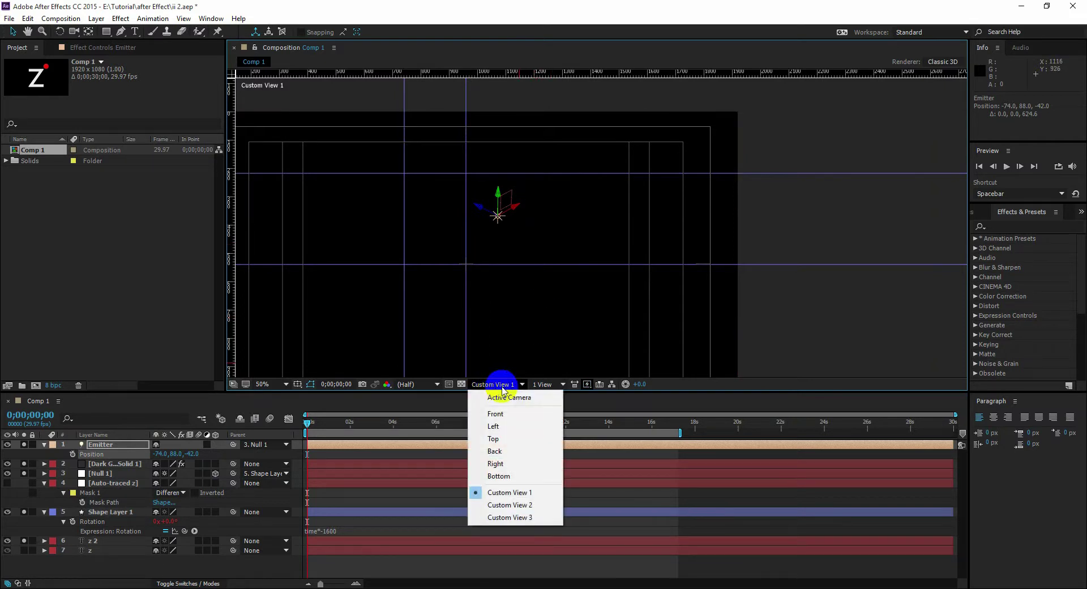
{"action": "left_click", "coordinate": [499, 426]}
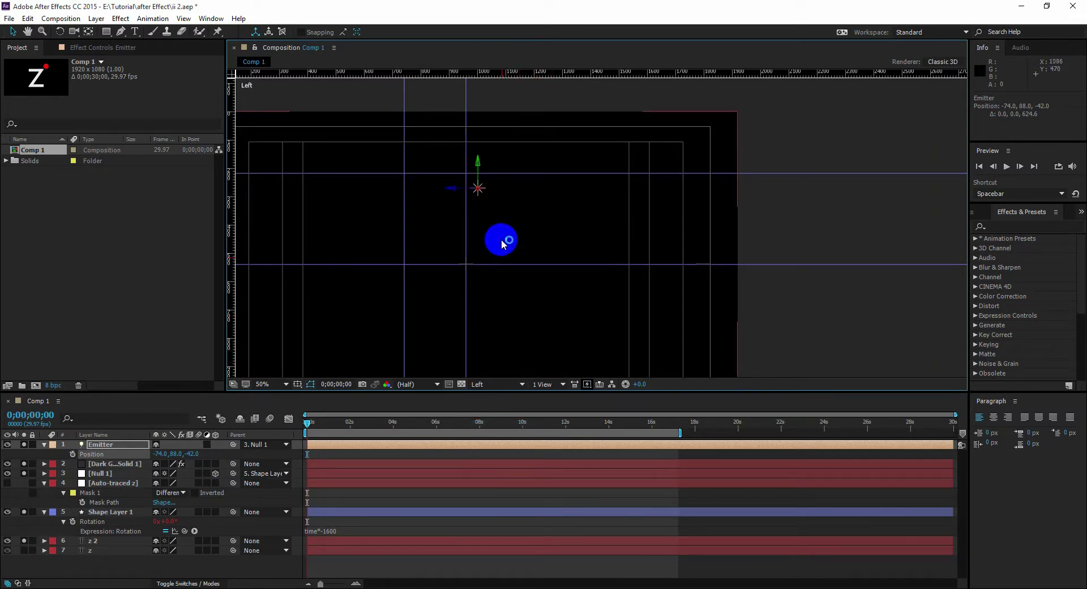
{"action": "left_click", "coordinate": [117, 474]}
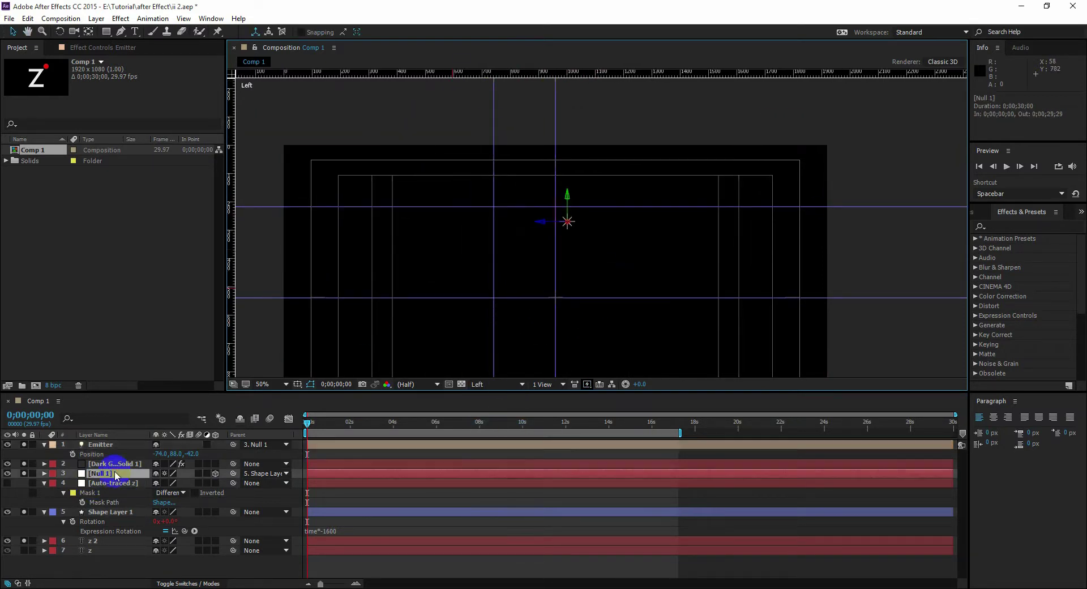
{"action": "scroll", "coordinate": [493, 223], "scroll_direction": "up", "scroll_amount": 2}
{"action": "left_click_drag", "start_coordinate": [539, 221], "coordinate": [602, 229]}
{"action": "scroll", "coordinate": [572, 276], "scroll_direction": "up", "scroll_amount": 1}
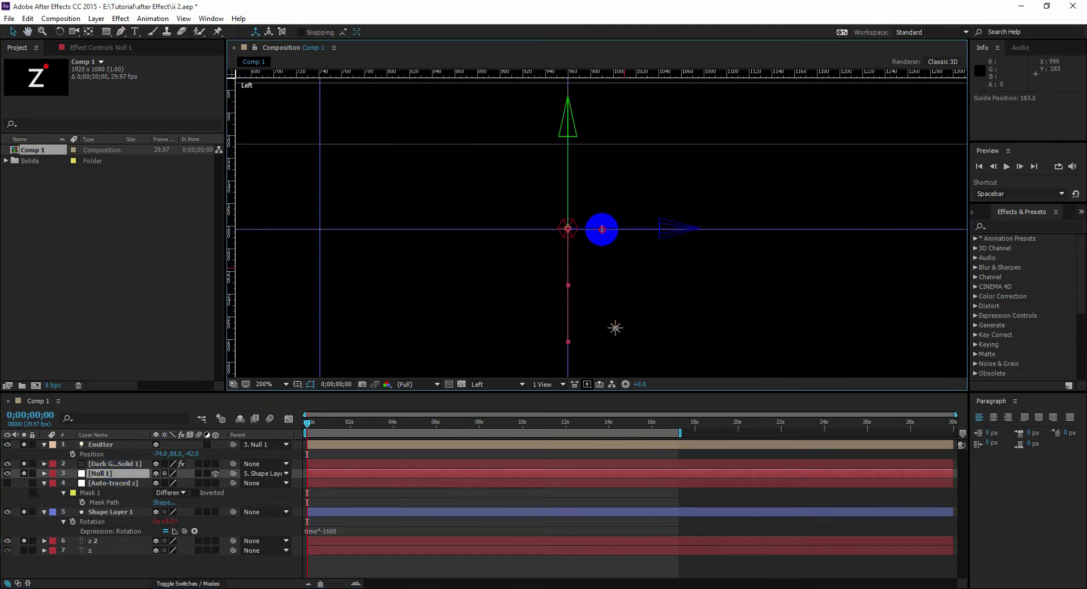
{"action": "left_click", "coordinate": [615, 329]}
{"action": "left_click_drag", "start_coordinate": [615, 329], "coordinate": [526, 305]}
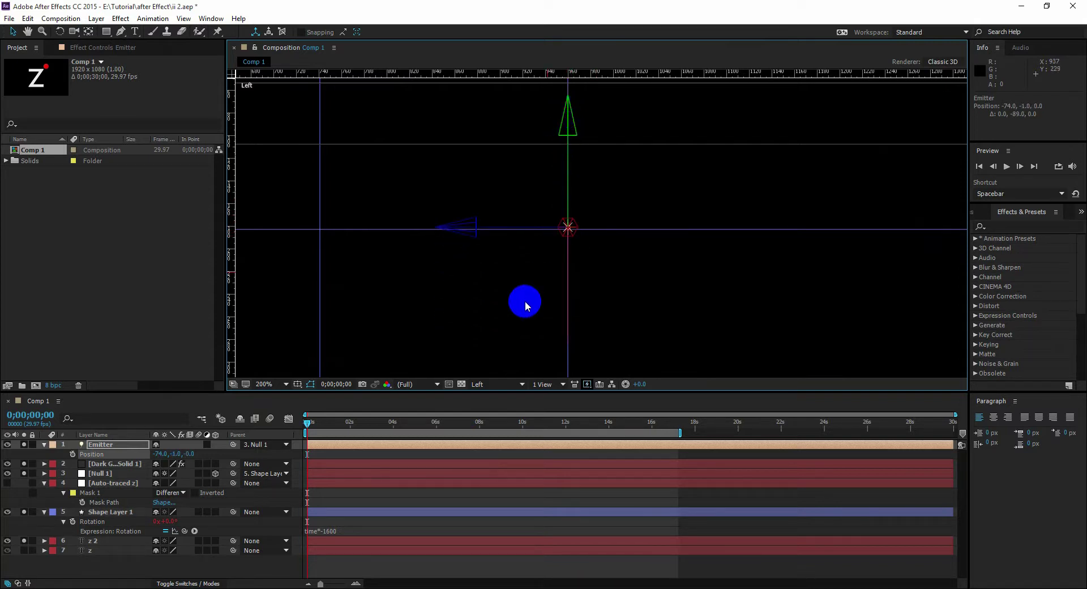
In the Front view, align guides at 181 and 1261 with Null 1's corner and move the Emitter light along X to -1.5
{"action": "left_click", "coordinate": [498, 384]}
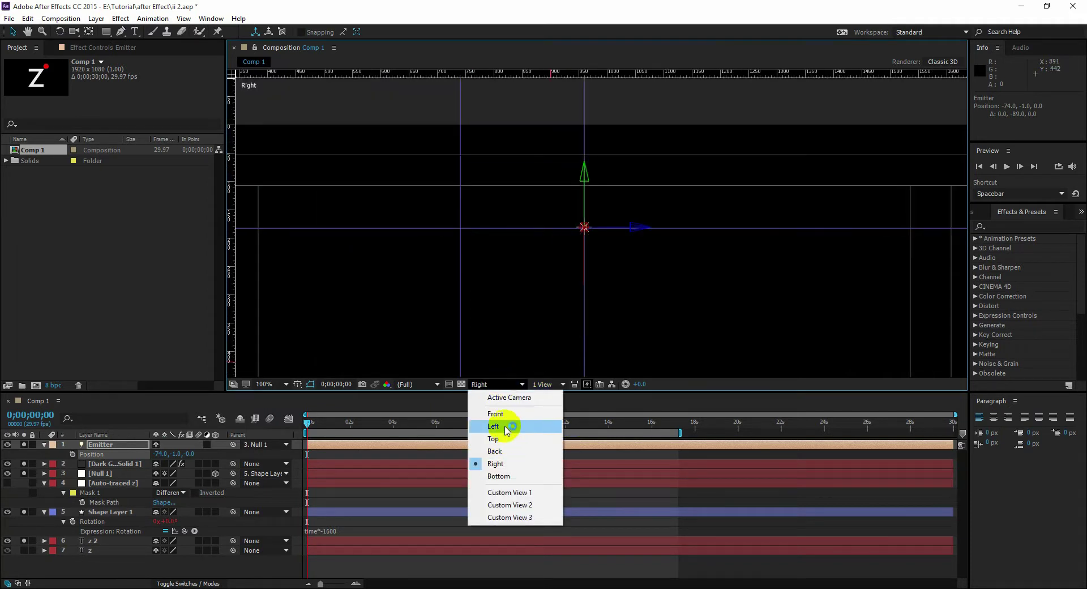
{"action": "left_click", "coordinate": [496, 414]}
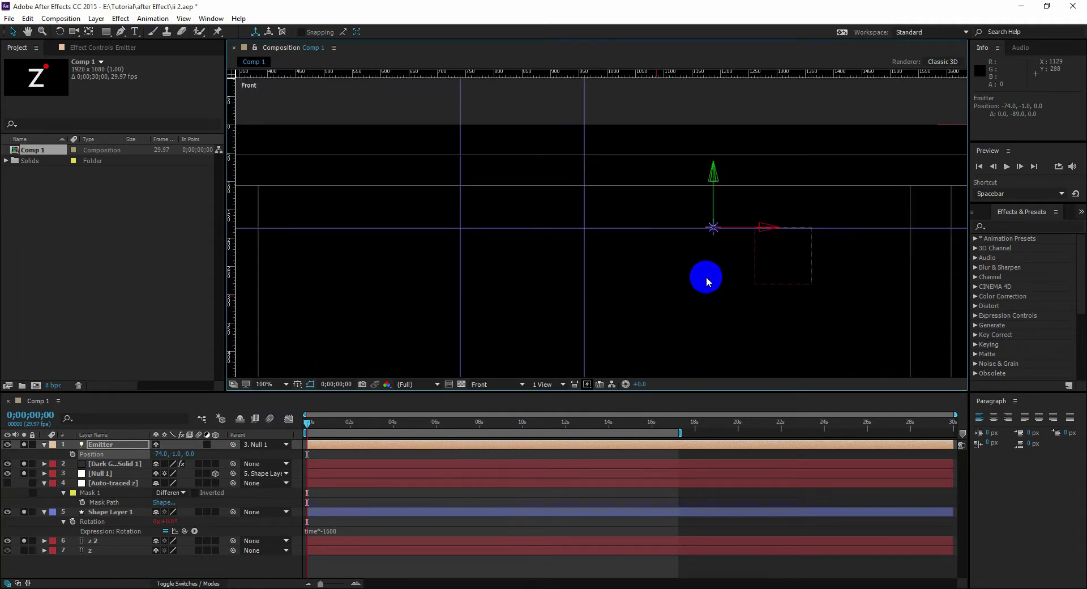
{"action": "left_click_drag", "start_coordinate": [704, 278], "coordinate": [458, 354]}
{"action": "key", "text": "period"}
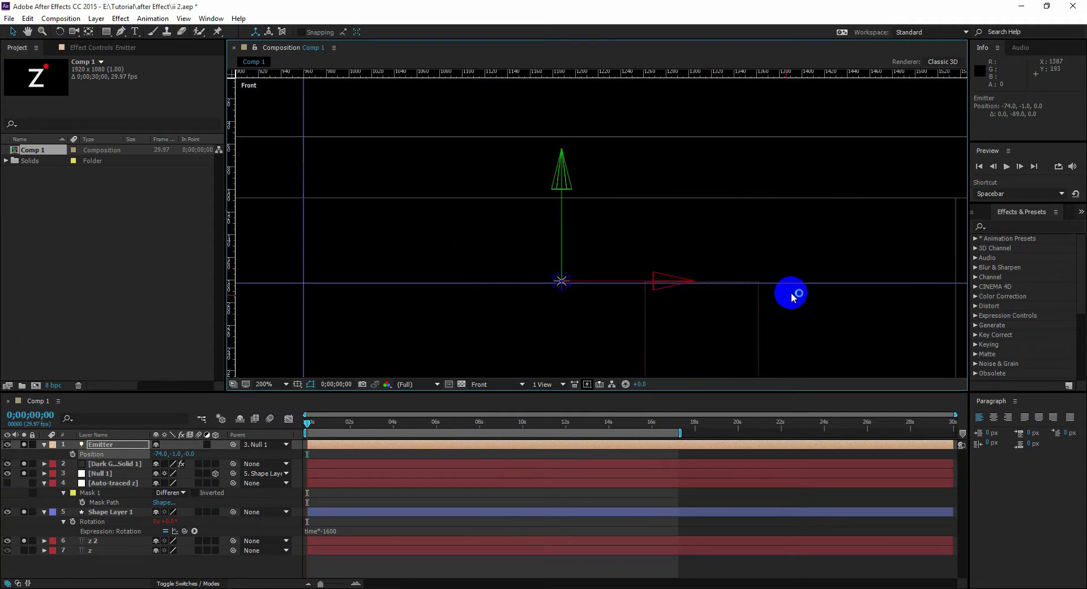
{"action": "left_click_drag", "start_coordinate": [797, 283], "coordinate": [795, 280]}
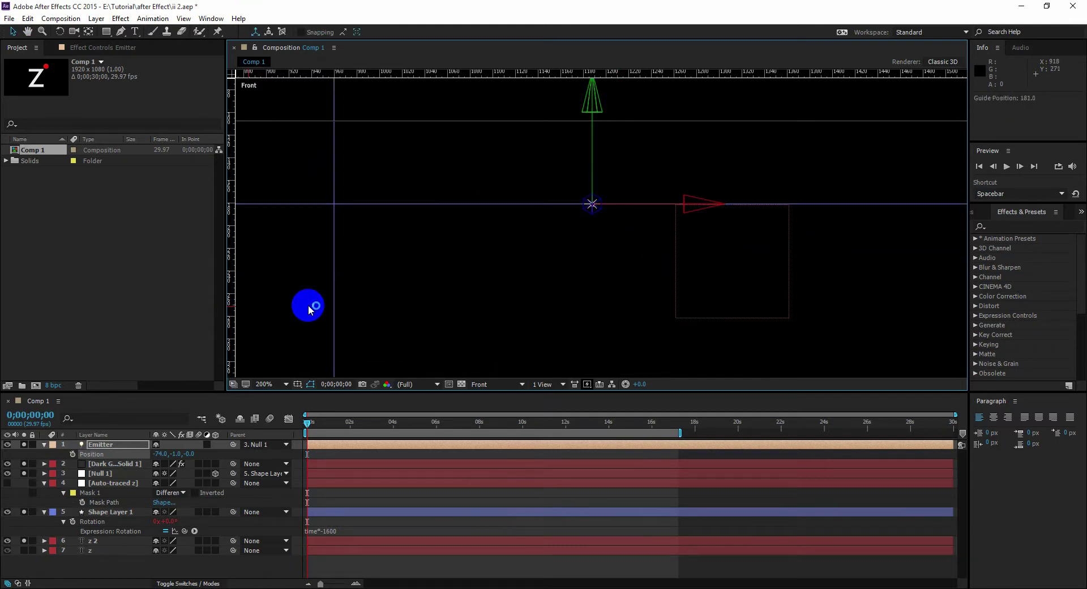
{"action": "left_click_drag", "start_coordinate": [334, 308], "coordinate": [675, 315]}
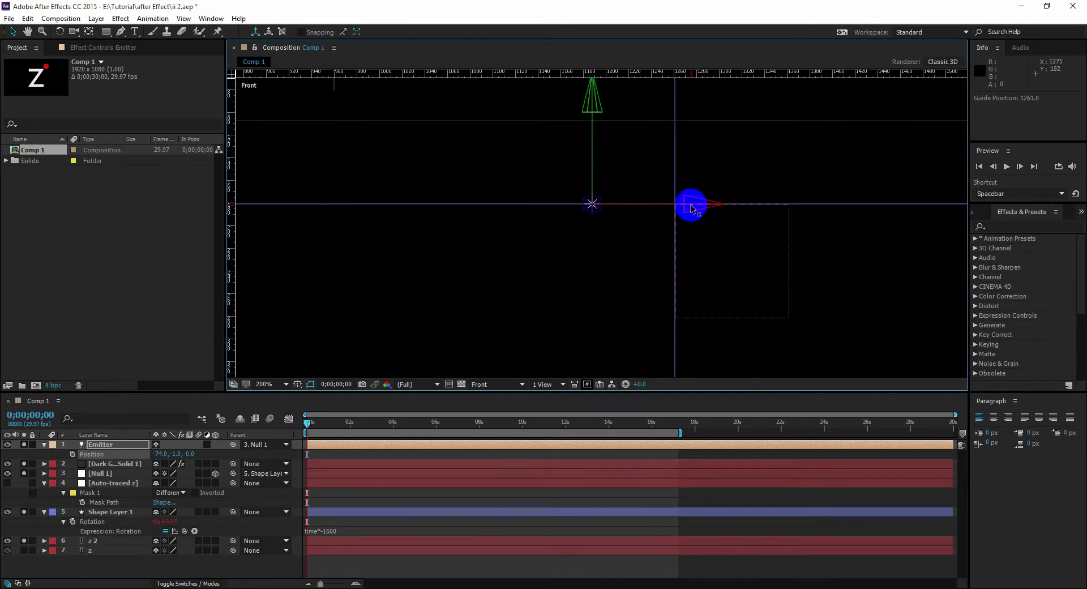
{"action": "left_click_drag", "start_coordinate": [691, 207], "coordinate": [775, 210]}
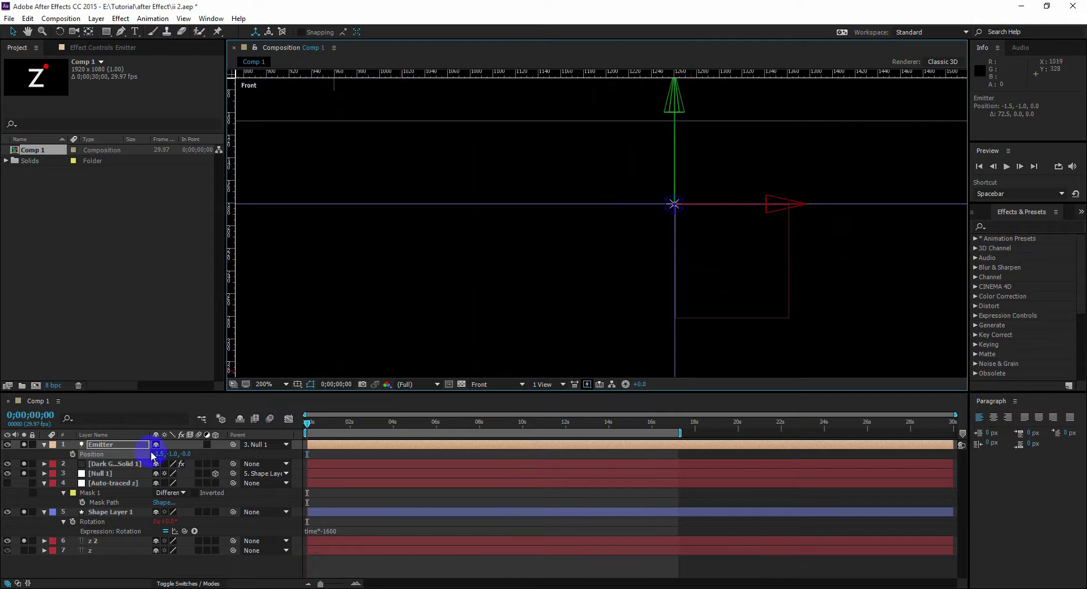
Return to the Active Camera view and play the animation to check that particles come from the circle's hole
{"action": "left_click", "coordinate": [501, 384]}
{"action": "left_click", "coordinate": [509, 398]}
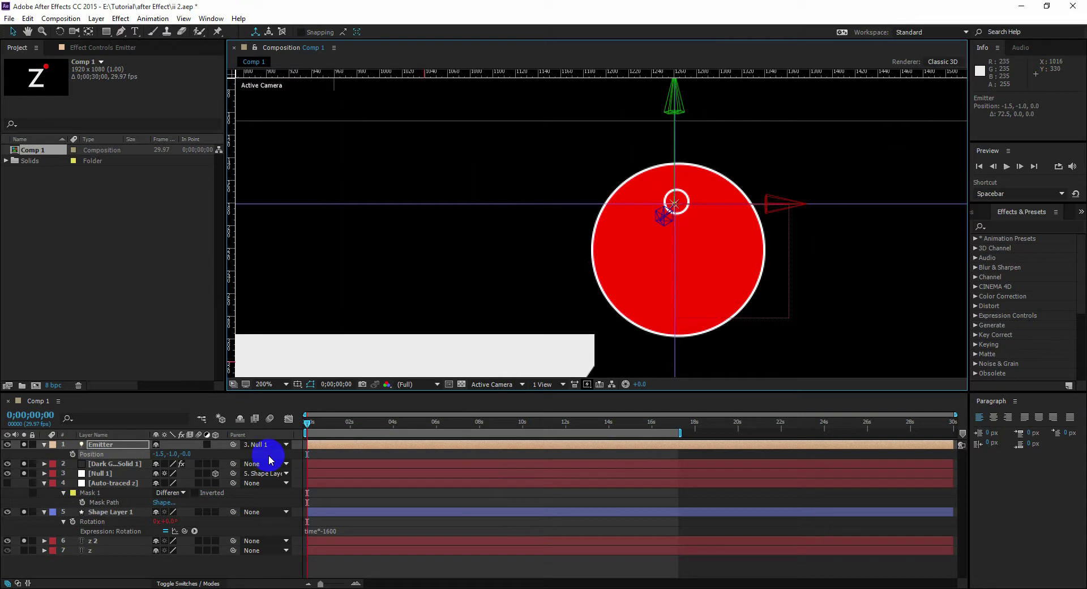
{"action": "scroll", "coordinate": [450, 242], "scroll_direction": "down", "scroll_amount": 1}
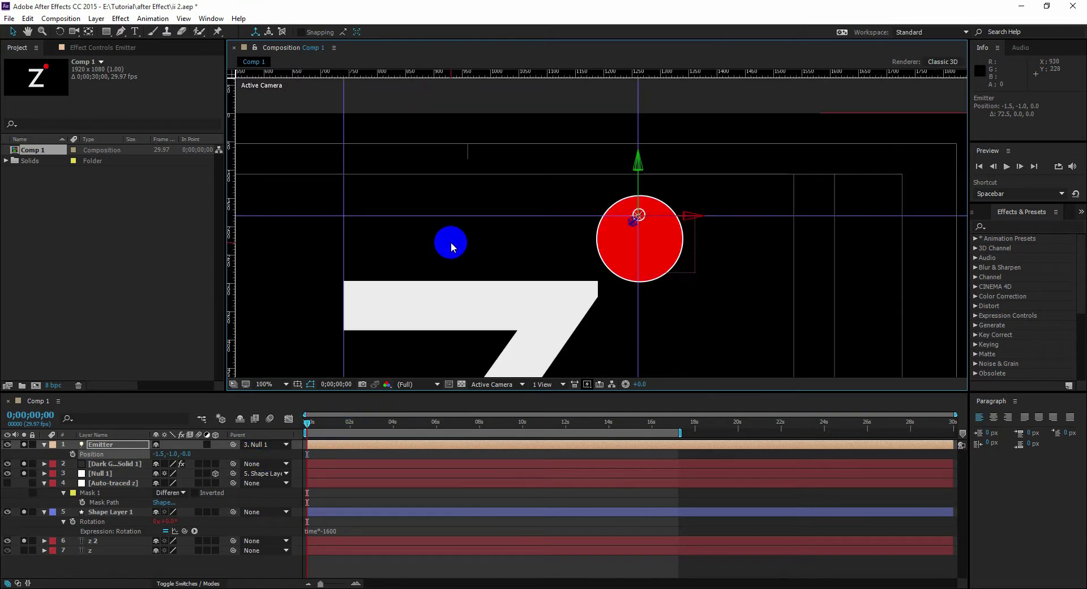
{"action": "key", "text": "space"}
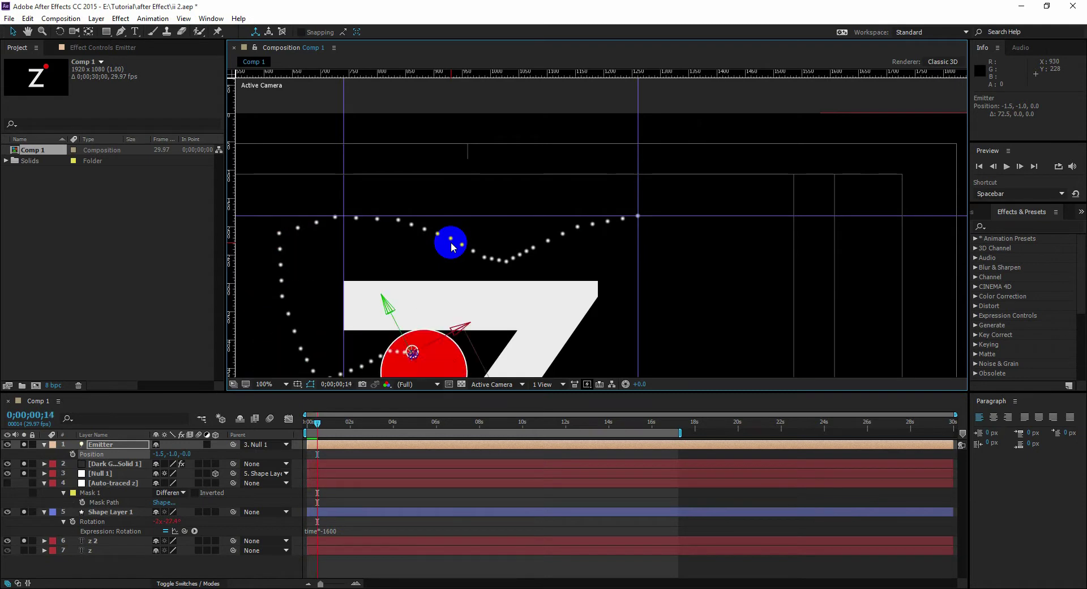
Play the animation and inspect the particle trail around the Z at several times, ending at 0;00;00;06
{"action": "key", "text": "Page_Down"}
{"action": "key", "text": "Page_Down"}
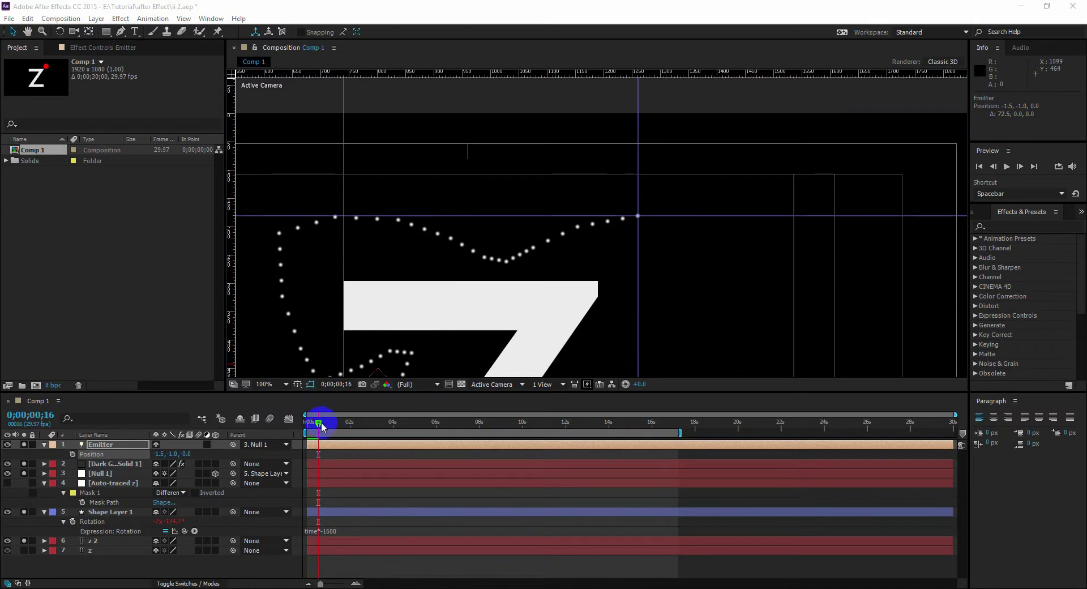
{"action": "scroll", "coordinate": [482, 293], "scroll_direction": "down", "scroll_amount": 2}
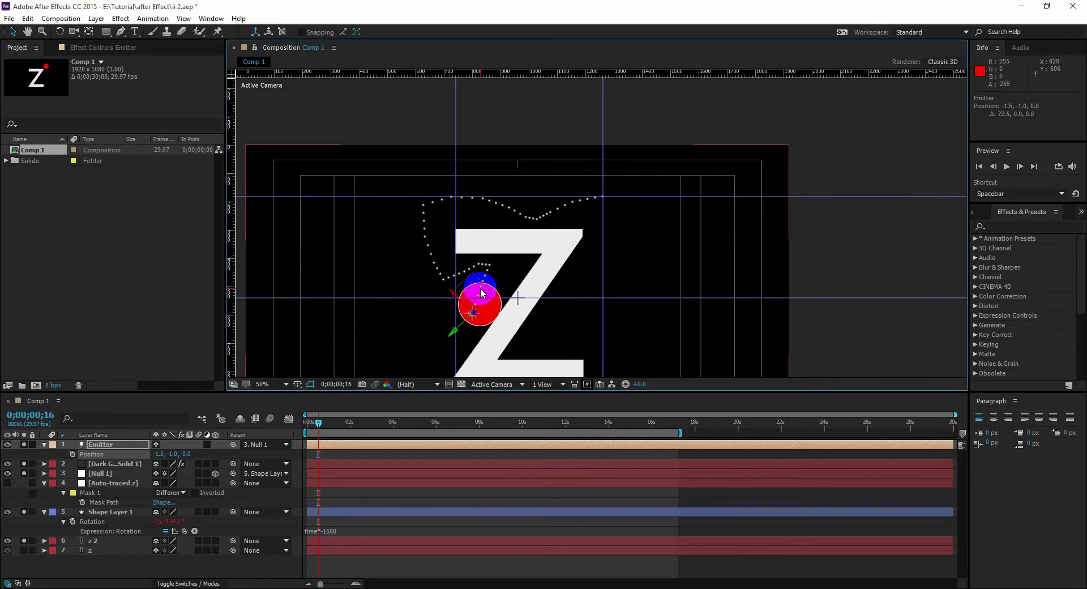
{"action": "key", "text": "space"}
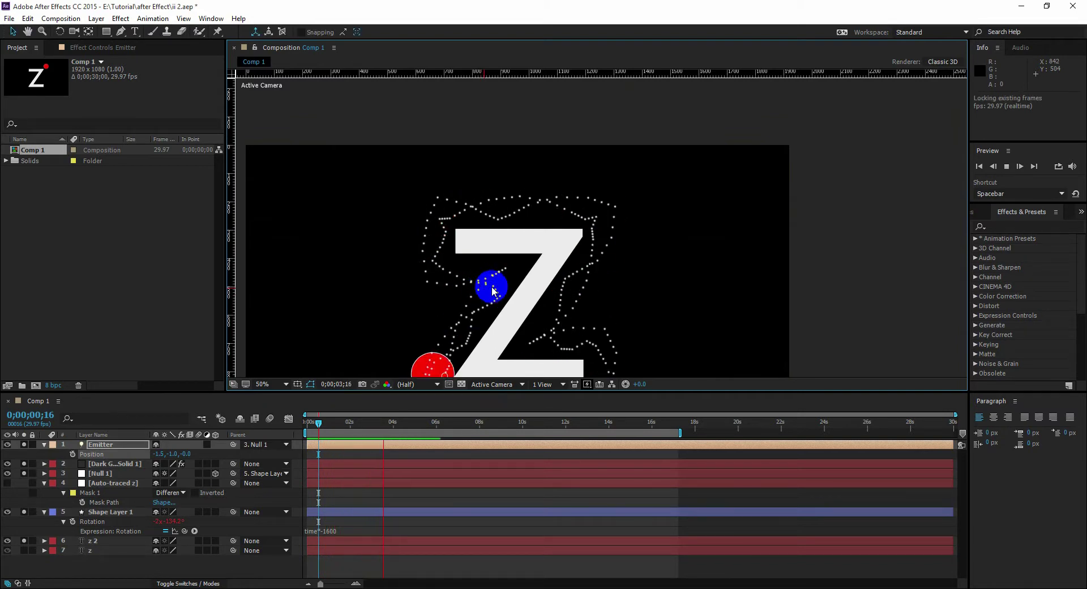
{"action": "key", "text": "space"}
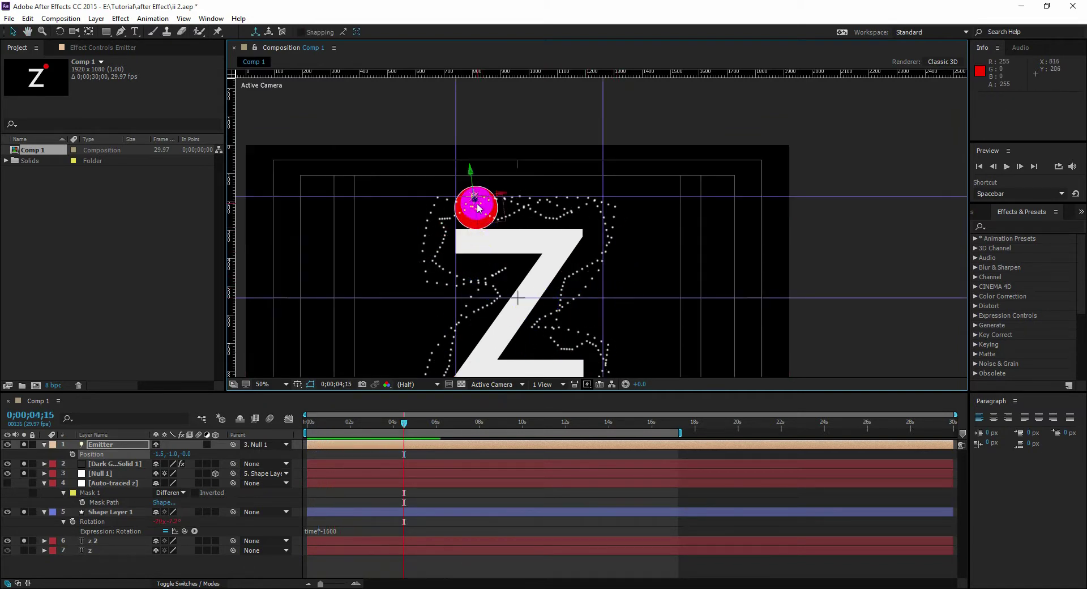
{"action": "scroll", "coordinate": [477, 208], "scroll_direction": "up", "scroll_amount": 4}
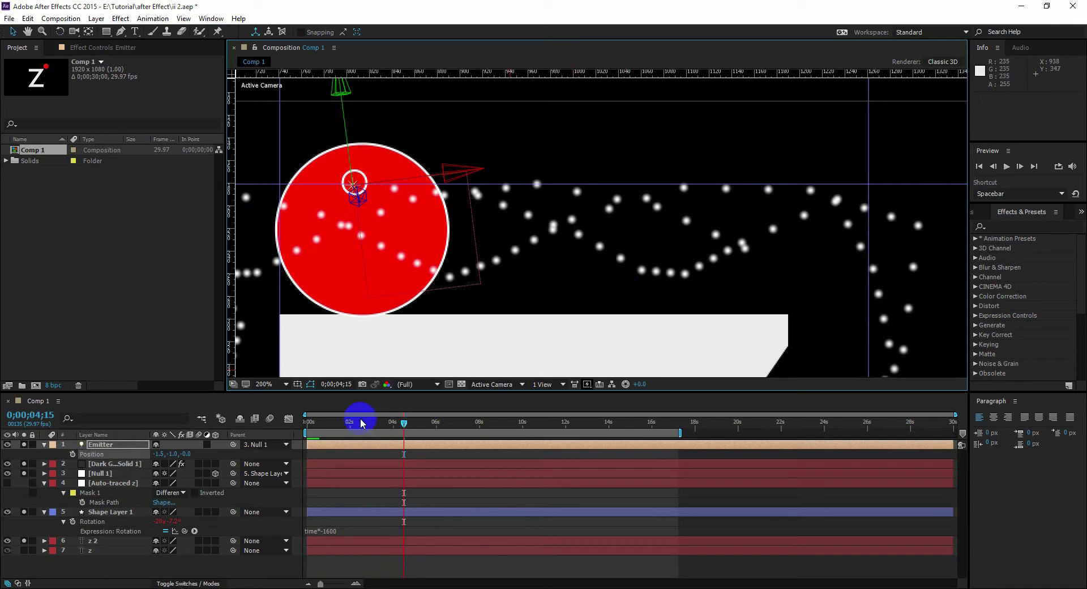
{"action": "left_click", "coordinate": [308, 426]}
{"action": "left_click", "coordinate": [312, 426]}
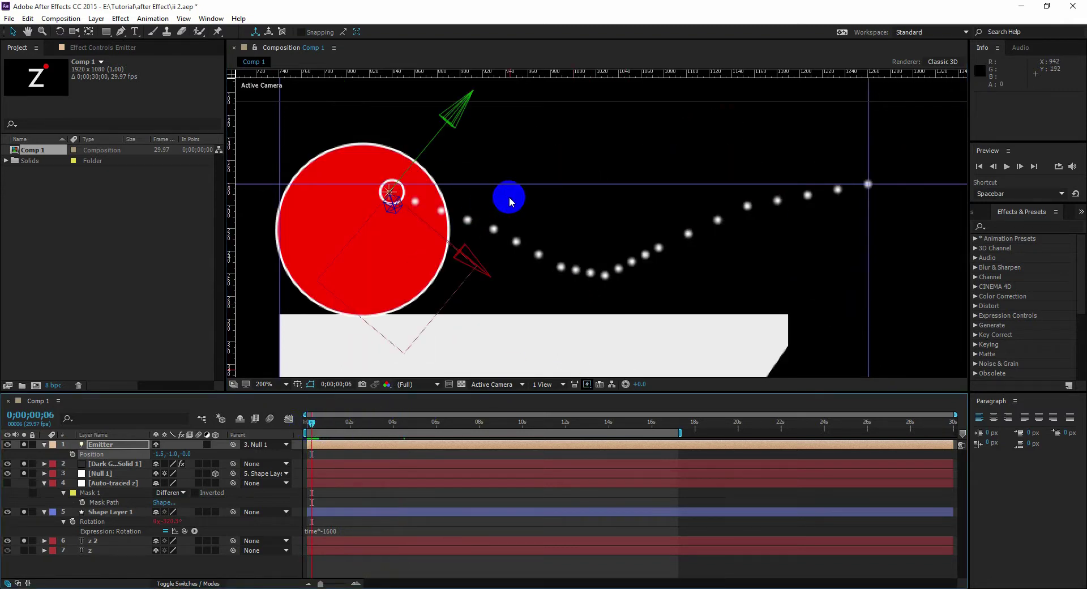
{"action": "scroll", "coordinate": [510, 197], "scroll_direction": "down", "scroll_amount": 2}
In the Particular settings of Dark Gray Solid 1, raise Particles/sec to 1237
{"action": "left_click", "coordinate": [85, 48]}
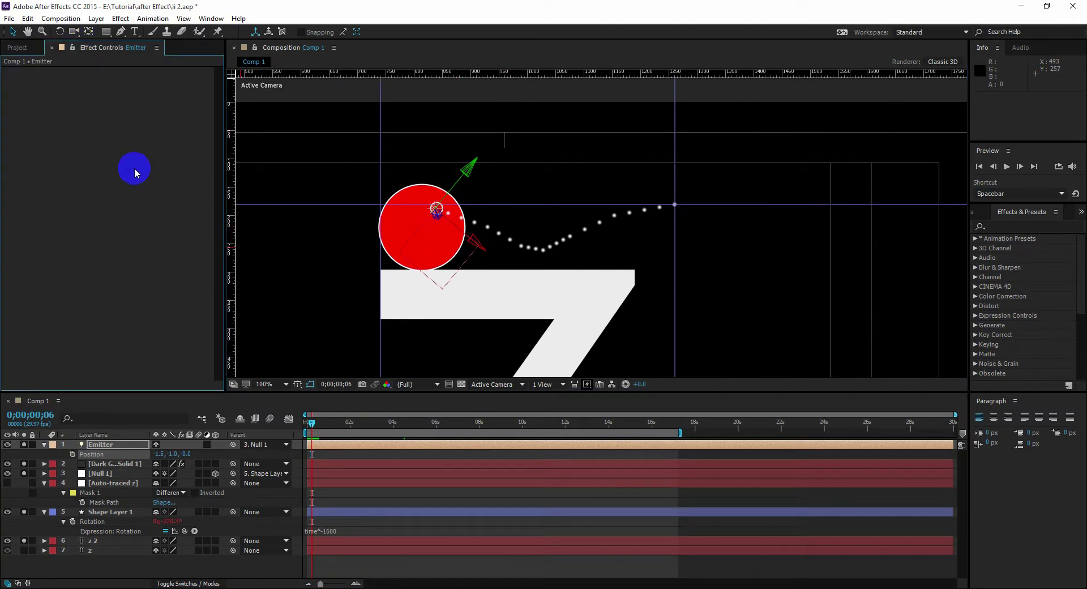
{"action": "left_click", "coordinate": [109, 466]}
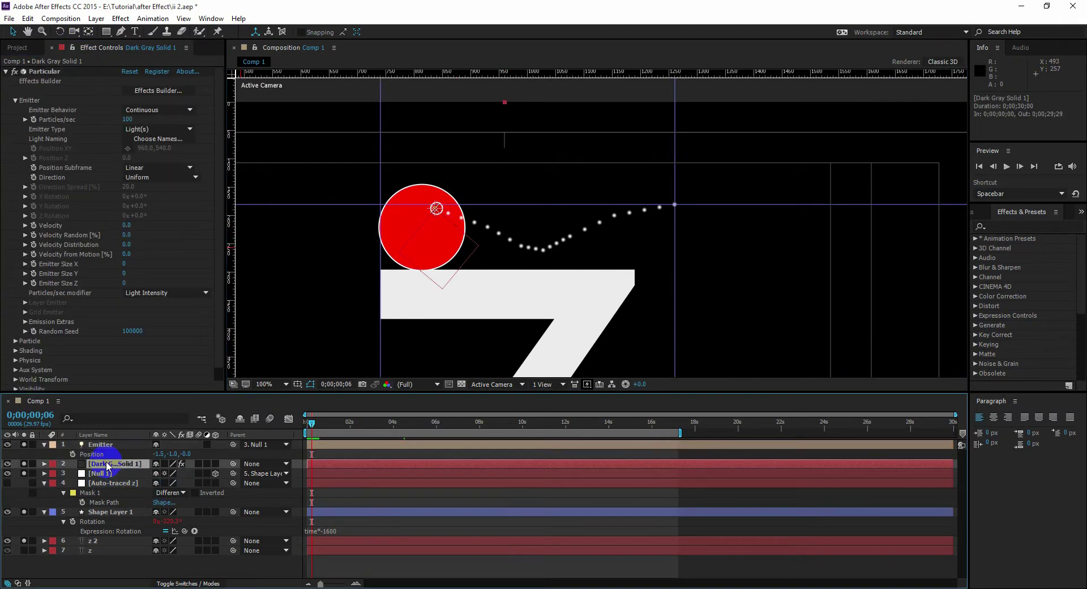
{"action": "left_click", "coordinate": [131, 129]}
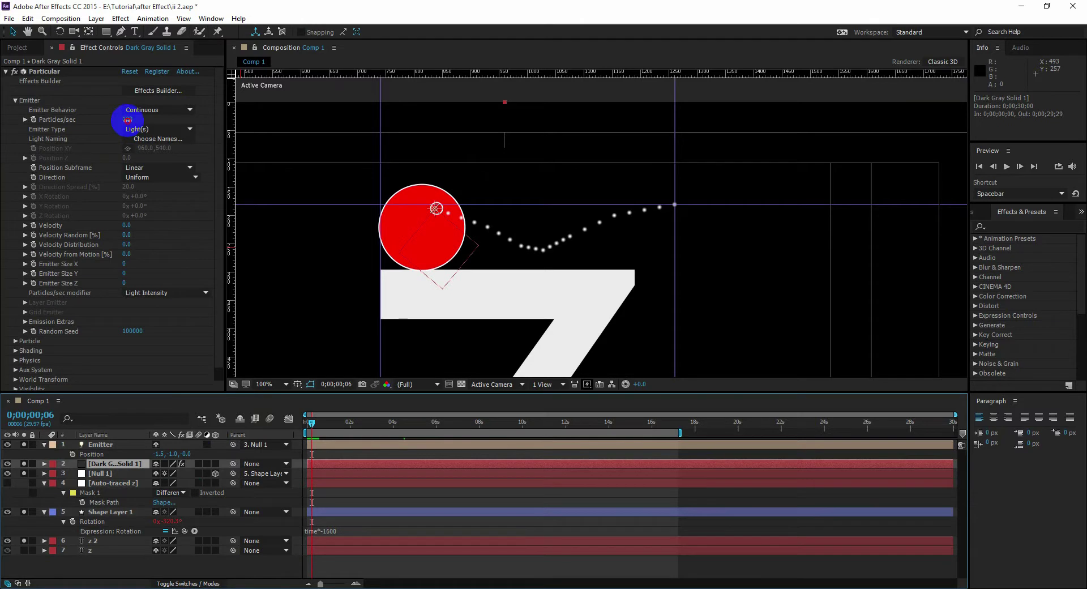
{"action": "left_click_drag", "start_coordinate": [128, 119], "coordinate": [194, 214]}
Expand Particular's Particle settings and, at 0;00;00;21, set the emitter's Position Subframe to Exact (slow)
{"action": "scroll", "coordinate": [84, 349], "scroll_direction": "down", "scroll_amount": 1}
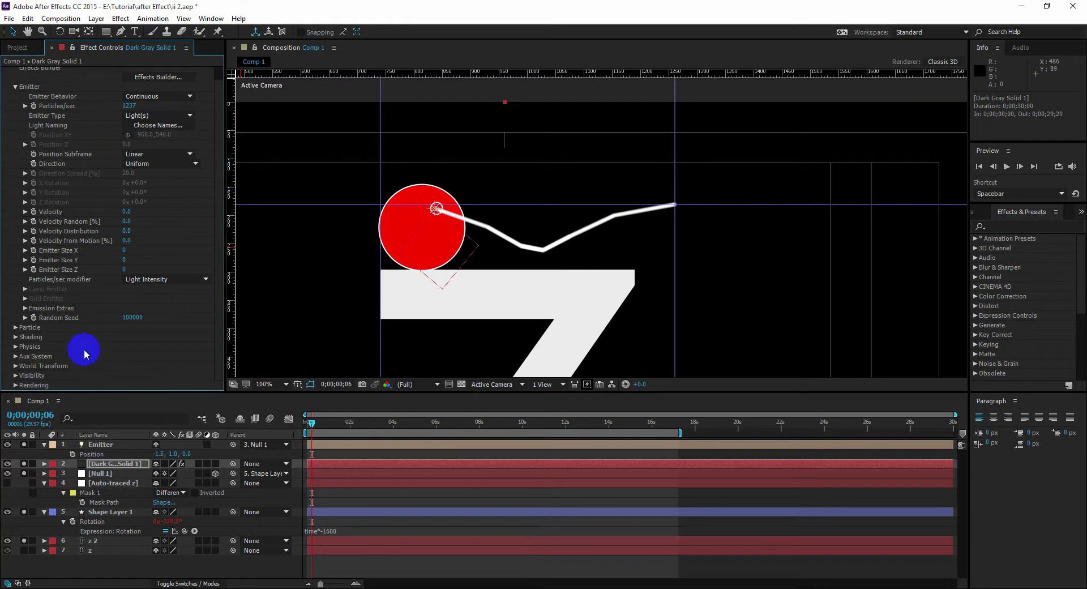
{"action": "left_click", "coordinate": [16, 328]}
{"action": "scroll", "coordinate": [85, 250], "scroll_direction": "up", "scroll_amount": 1}
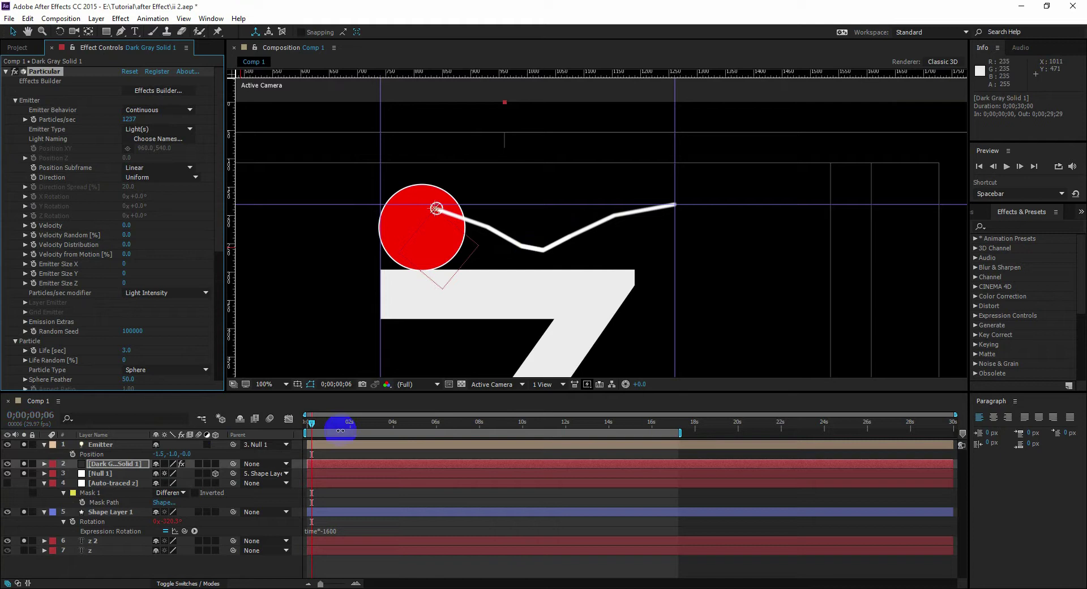
{"action": "left_click", "coordinate": [322, 424]}
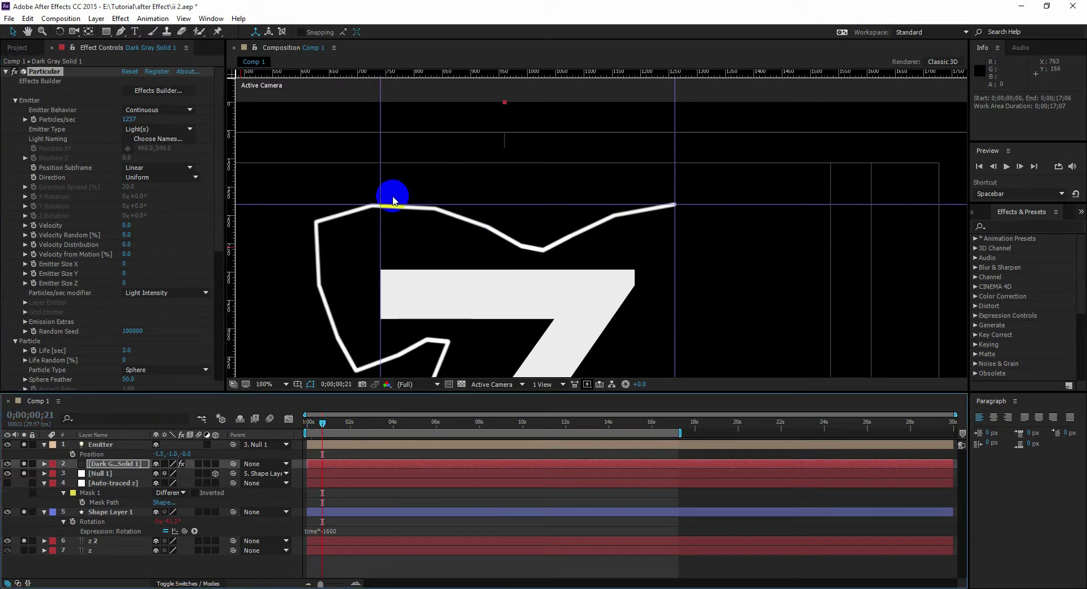
{"action": "left_click", "coordinate": [163, 166]}
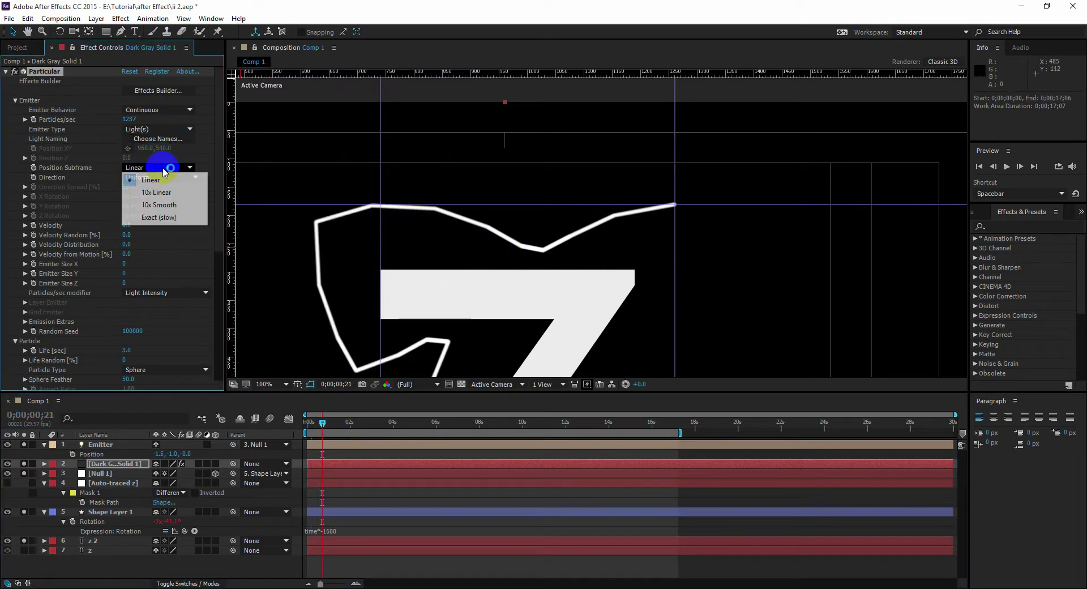
{"action": "left_click", "coordinate": [159, 219]}
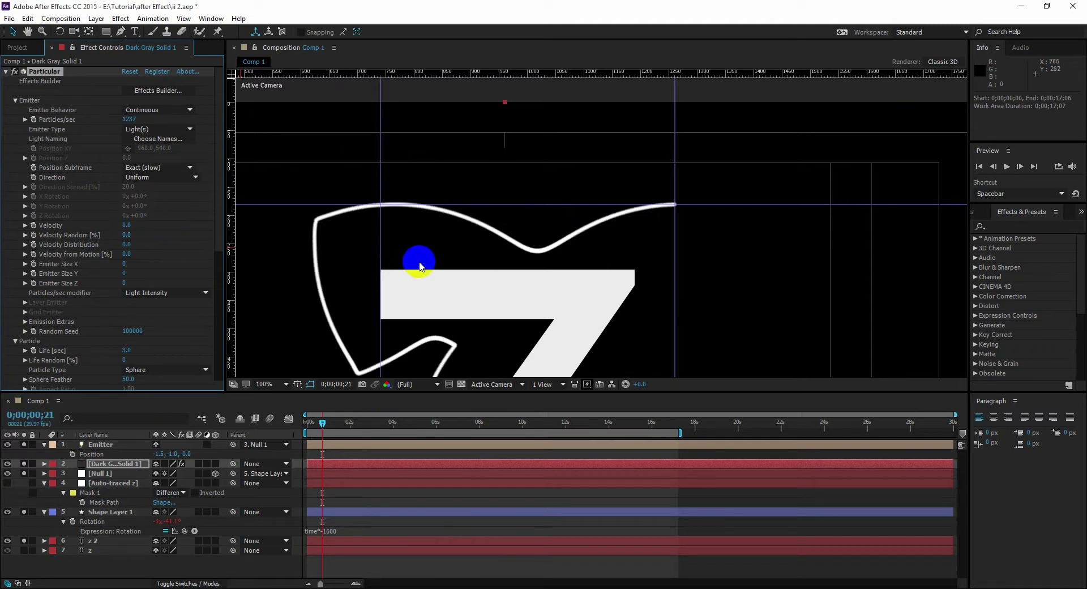
Set Particular's particle Life to 30 seconds and particle Size to 1
{"action": "scroll", "coordinate": [136, 202], "scroll_direction": "down", "scroll_amount": 3}
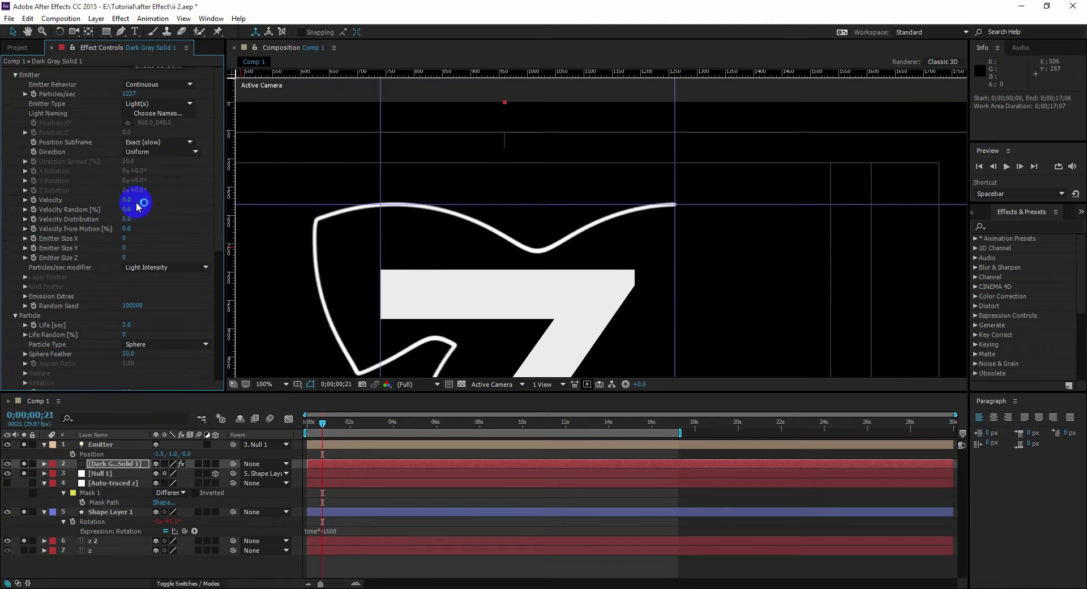
{"action": "scroll", "coordinate": [154, 273], "scroll_direction": "down", "scroll_amount": 2}
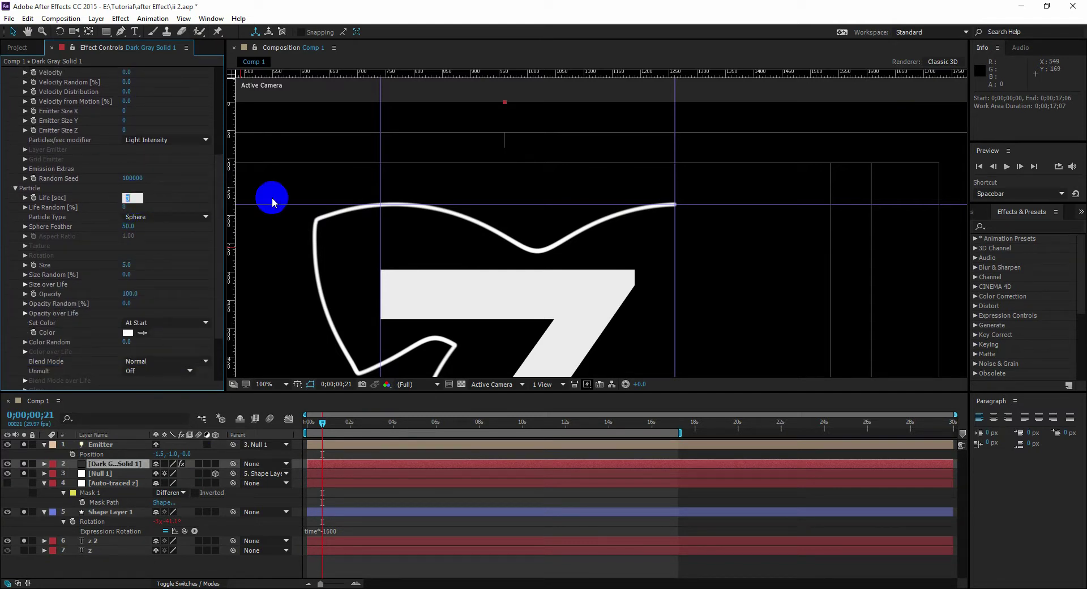
{"action": "type", "text": "1"}
{"action": "key", "text": "Return"}
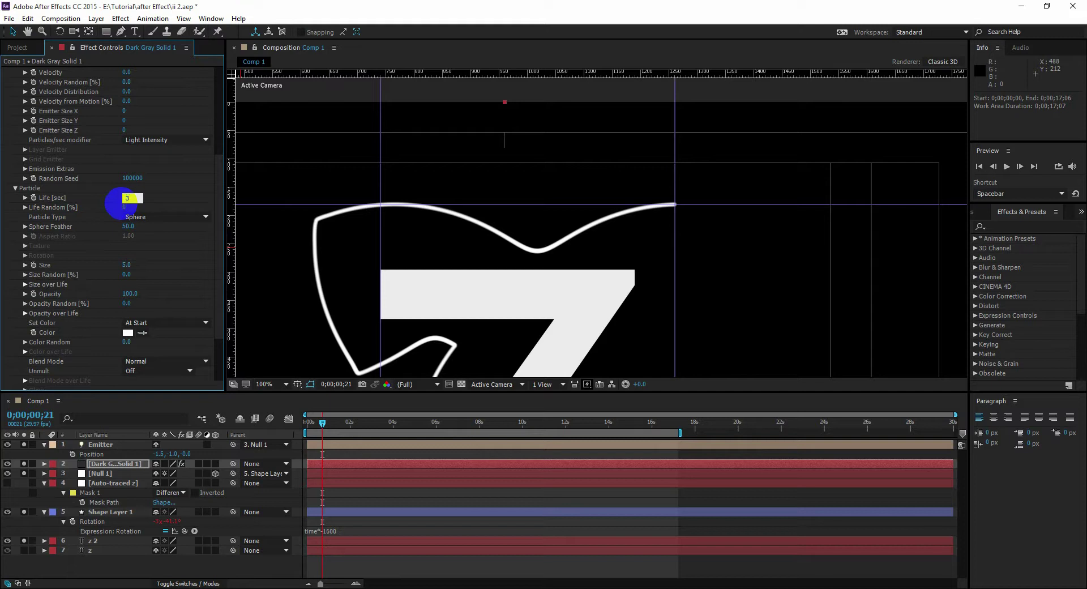
{"action": "key", "text": "Return"}
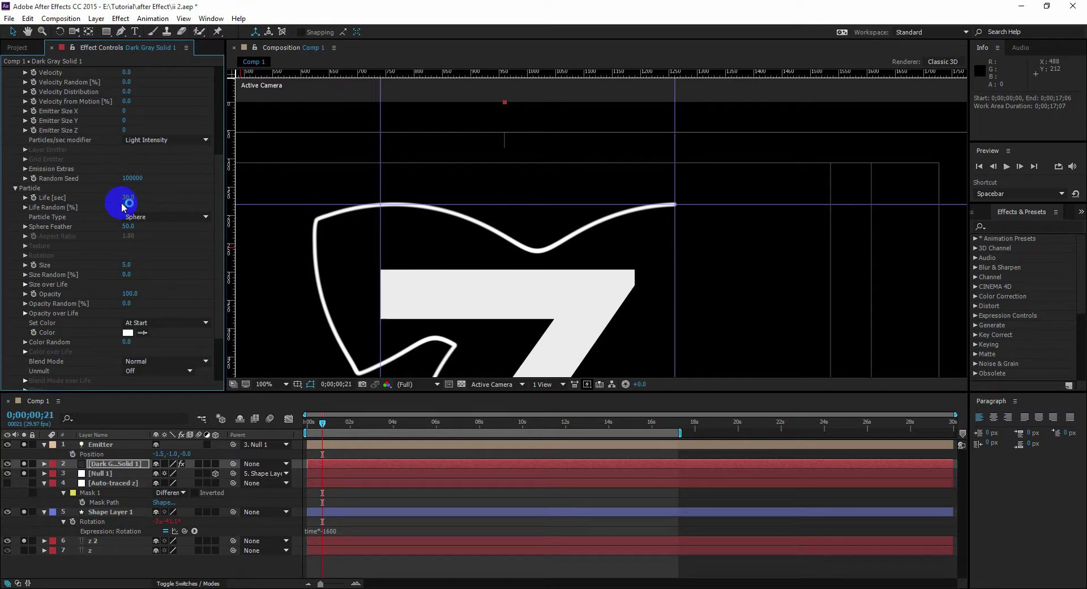
{"action": "left_click", "coordinate": [127, 263]}
{"action": "type", "text": "1"}
{"action": "key", "text": "Return"}
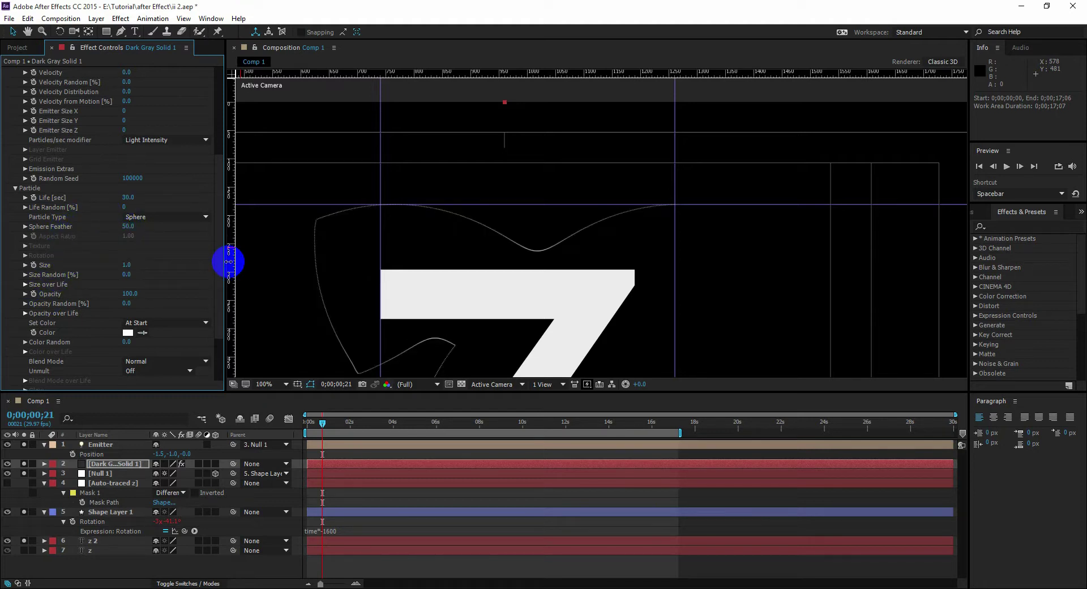
Save the project
{"action": "key", "text": "space"}
{"action": "left_click_drag", "start_coordinate": [587, 351], "coordinate": [522, 274]}
{"action": "key", "text": "ctrl+s"}
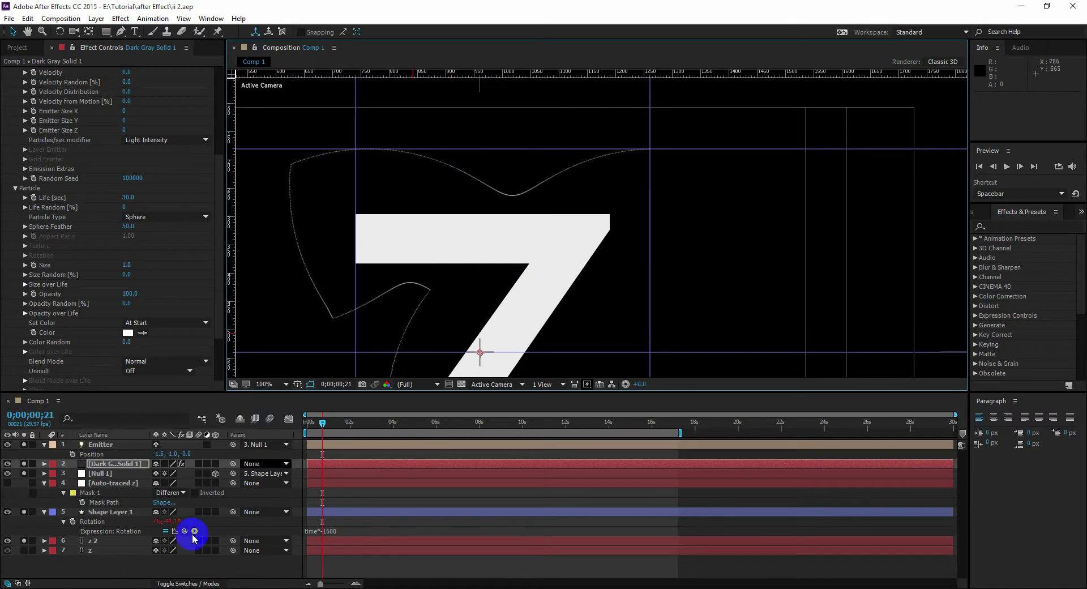
Hide Shape Layer 1 and examine the thin line around the Z in a maximized composition view
{"action": "left_click_drag", "start_coordinate": [471, 215], "coordinate": [510, 90]}
{"action": "key", "text": "space"}
{"action": "left_click_drag", "start_coordinate": [430, 365], "coordinate": [470, 221]}
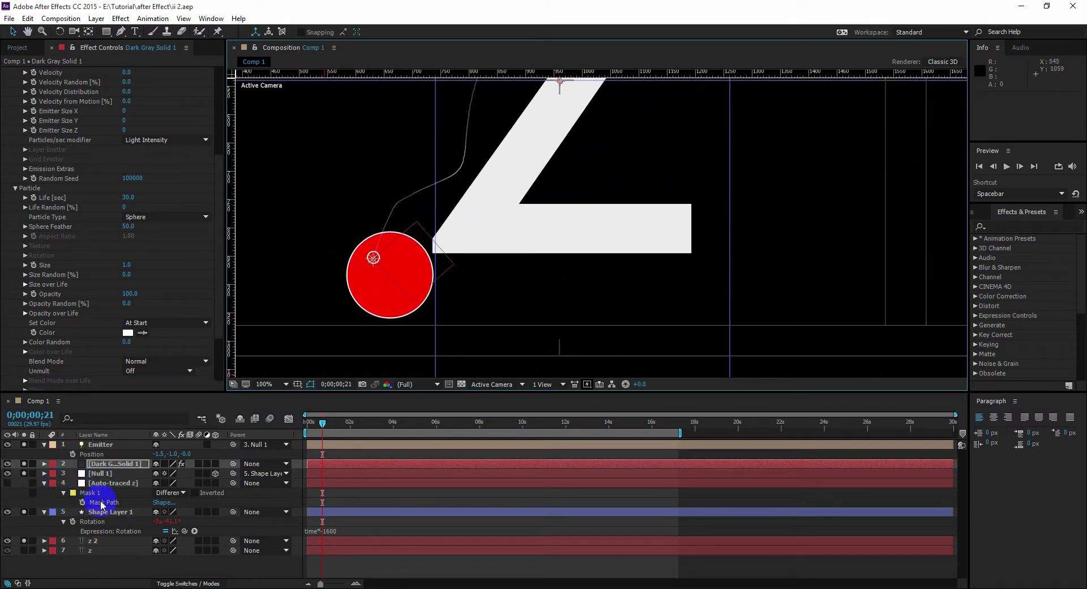
{"action": "left_click", "coordinate": [37, 513]}
{"action": "left_click", "coordinate": [8, 516]}
{"action": "scroll", "coordinate": [451, 283], "scroll_direction": "down", "scroll_amount": 2}
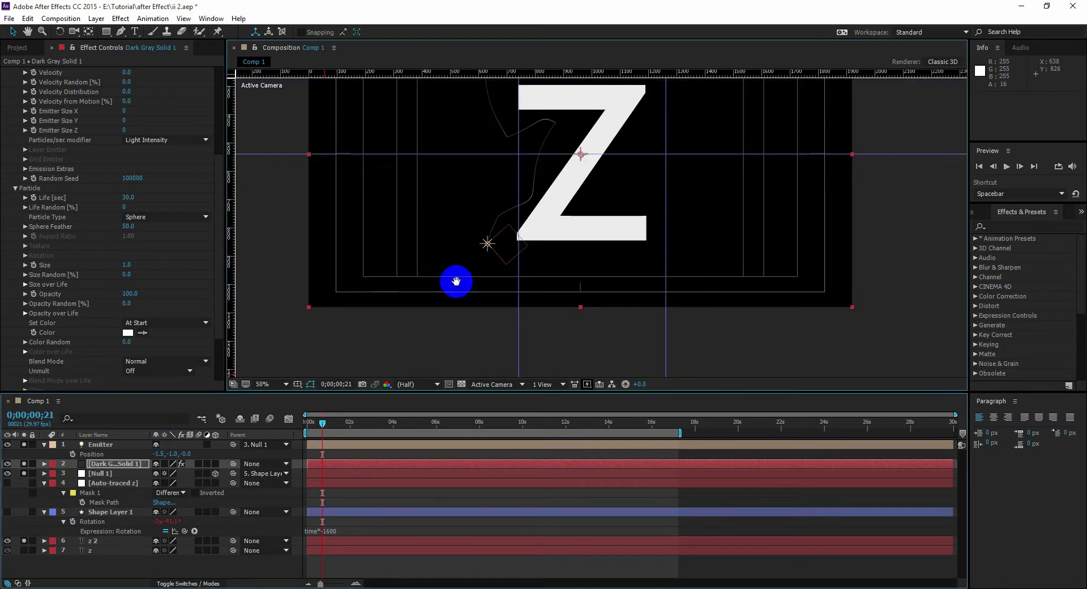
{"action": "key", "text": "grave"}
{"action": "scroll", "coordinate": [431, 342], "scroll_direction": "up", "scroll_amount": 2}
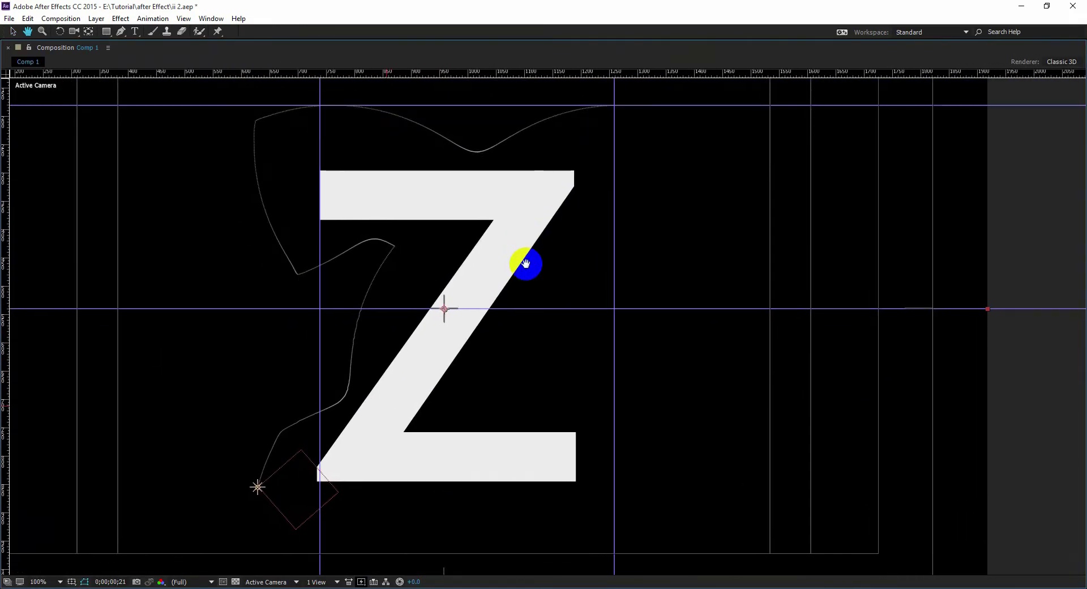
{"action": "key", "text": "space"}
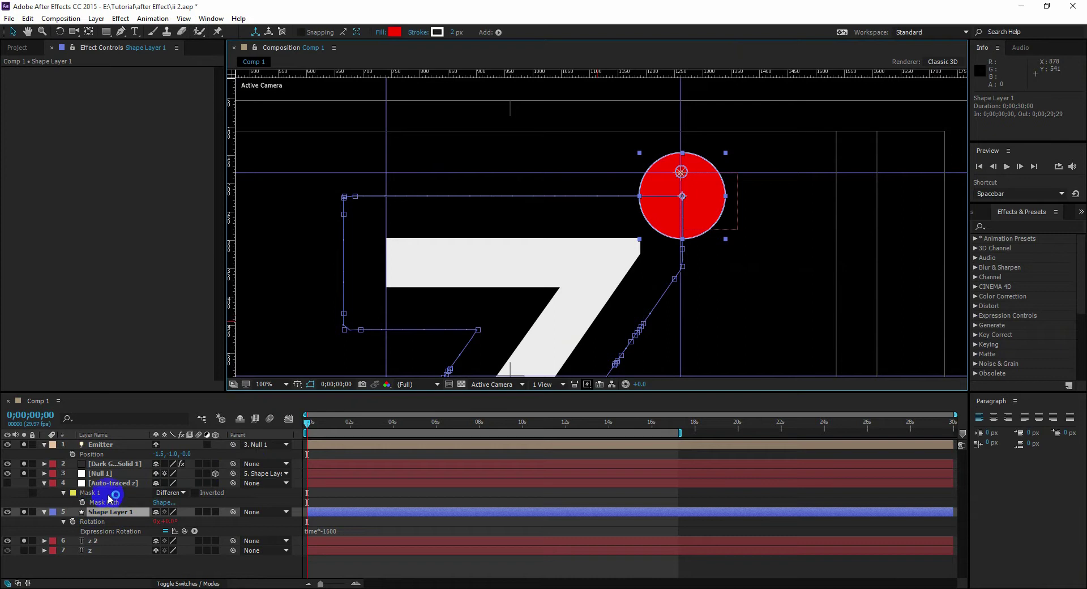
Move Null 1 from the pen hole toward the circle's centre, to position -361.5, -374.5, 0
{"action": "left_click", "coordinate": [109, 476]}
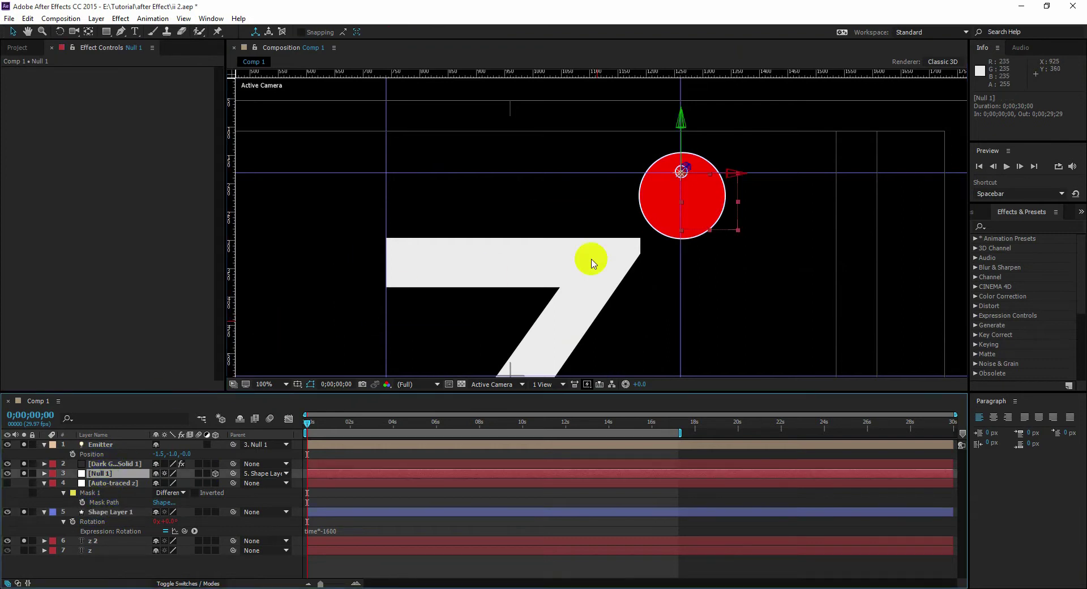
{"action": "scroll", "coordinate": [716, 182], "scroll_direction": "up", "scroll_amount": 1}
{"action": "left_click_drag", "start_coordinate": [692, 202], "coordinate": [502, 296]}
{"action": "left_click_drag", "start_coordinate": [586, 273], "coordinate": [682, 319]}
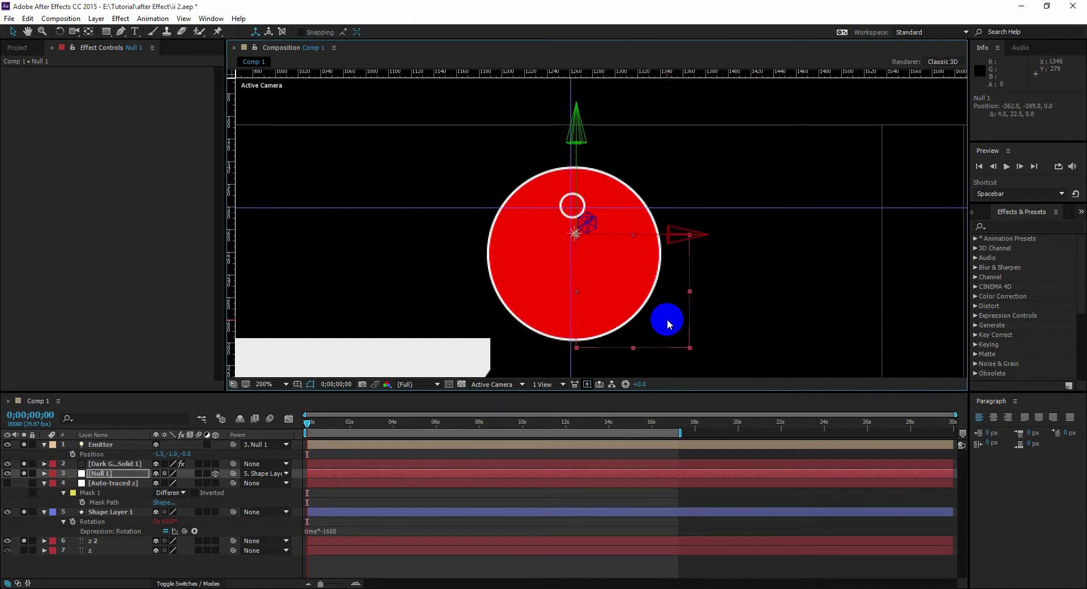
{"action": "left_click_drag", "start_coordinate": [667, 320], "coordinate": [835, 237]}
{"action": "scroll", "coordinate": [636, 294], "scroll_direction": "down", "scroll_amount": 1}
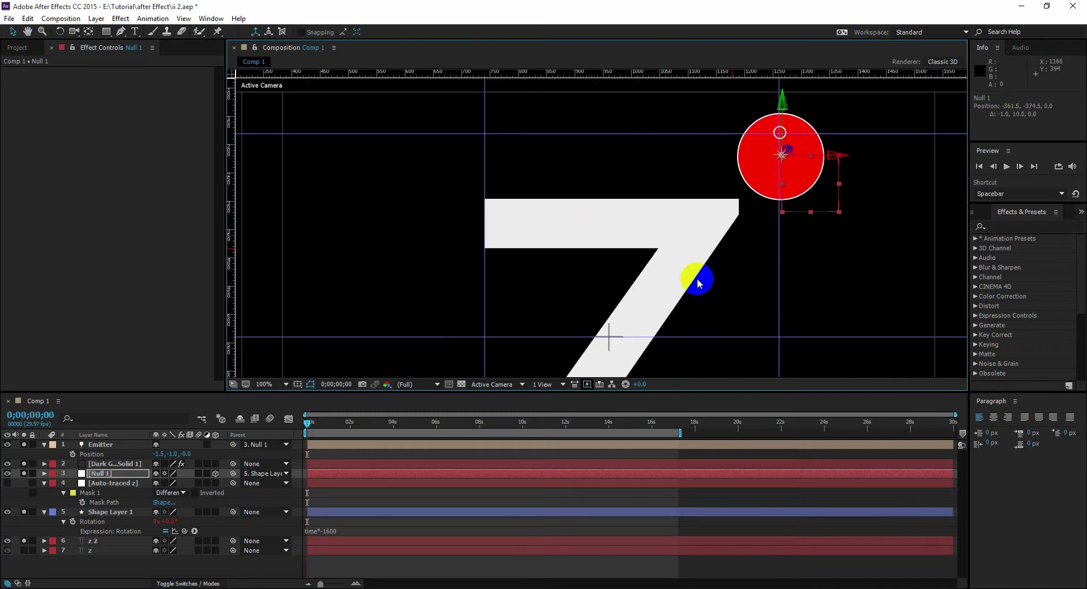
Hide Shape Layer 1 and inspect the line around the Z at 0;00;14;29
{"action": "left_click", "coordinate": [25, 512]}
{"action": "key", "text": "grave"}
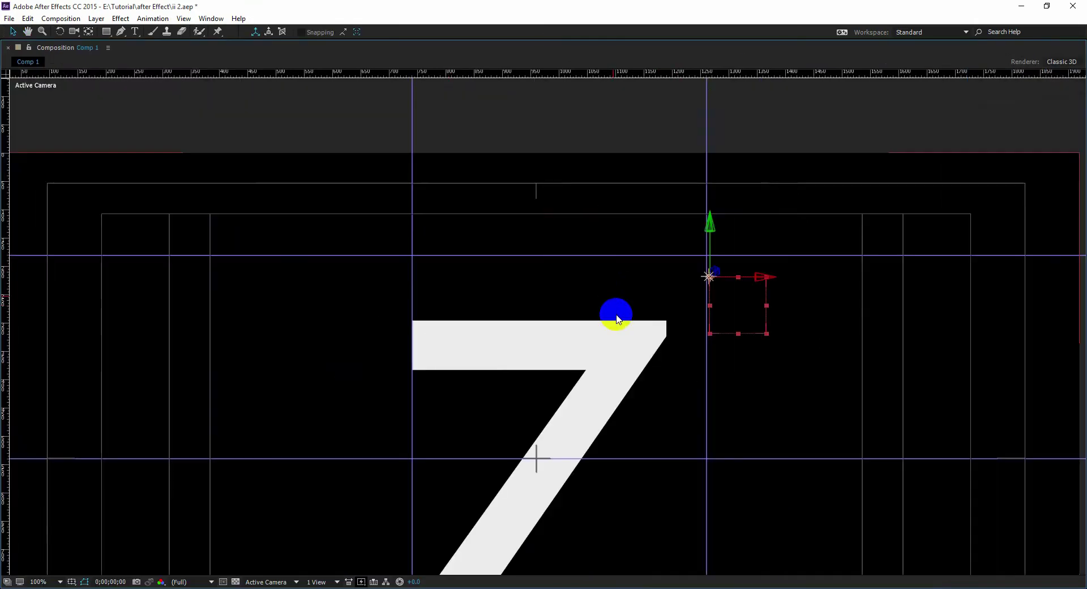
{"action": "key", "text": "grave"}
{"action": "left_click", "coordinate": [633, 422]}
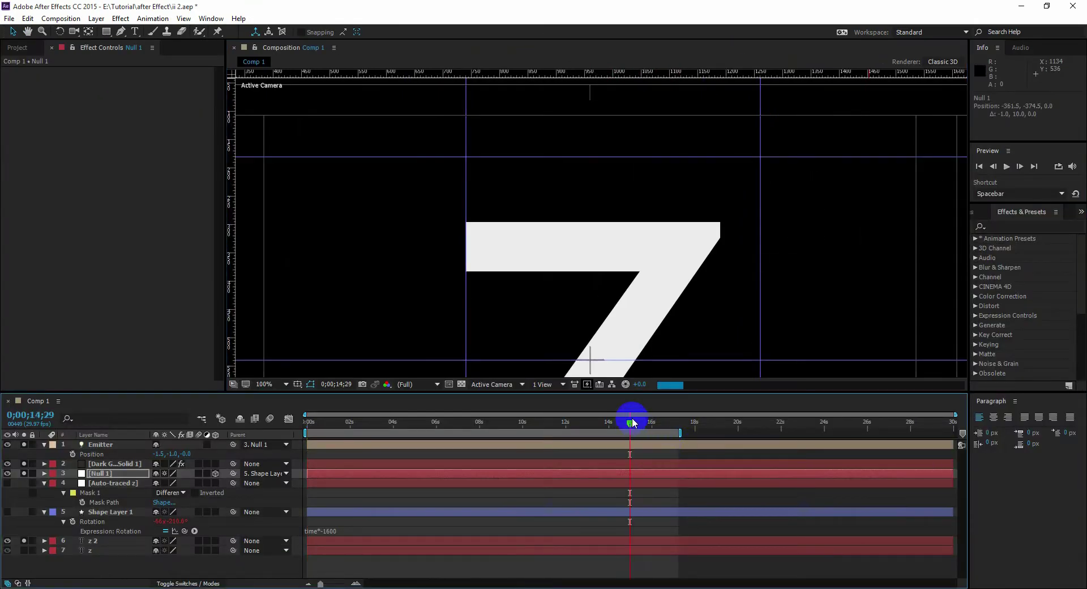
{"action": "left_click_drag", "start_coordinate": [570, 342], "coordinate": [583, 179]}
{"action": "scroll", "coordinate": [468, 272], "scroll_direction": "up", "scroll_amount": 2}
{"action": "left_click_drag", "start_coordinate": [301, 270], "coordinate": [732, 273]}
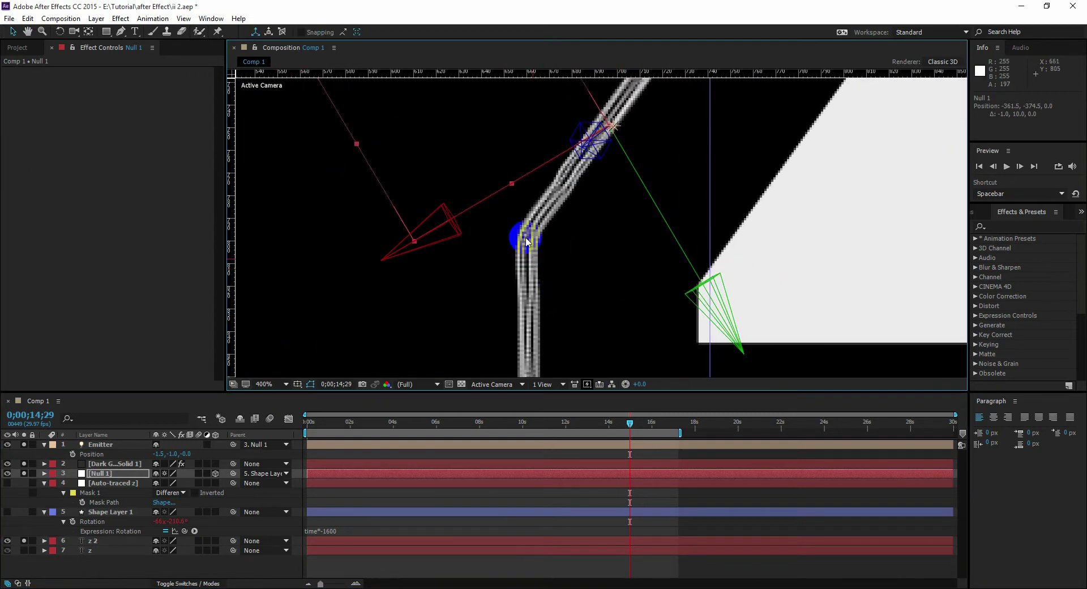
{"action": "scroll", "coordinate": [610, 281], "scroll_direction": "down", "scroll_amount": 4}
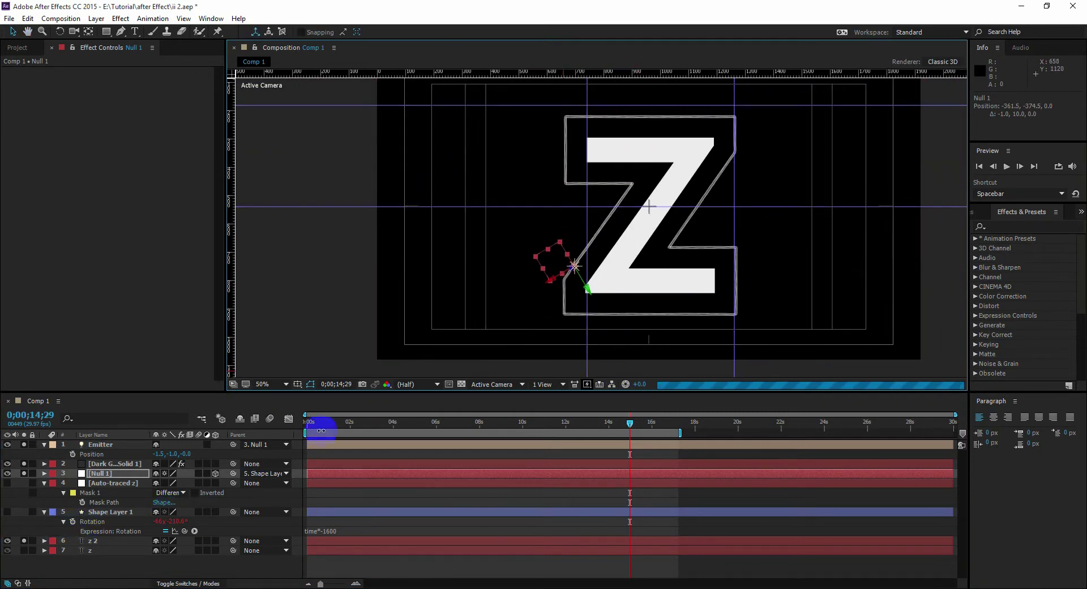
At the first frame, move Null 1 to position -359.5, -386.5, 0 and check the line pattern at 0;00;15;17
{"action": "left_click", "coordinate": [306, 430]}
{"action": "scroll", "coordinate": [623, 201], "scroll_direction": "up", "scroll_amount": 2}
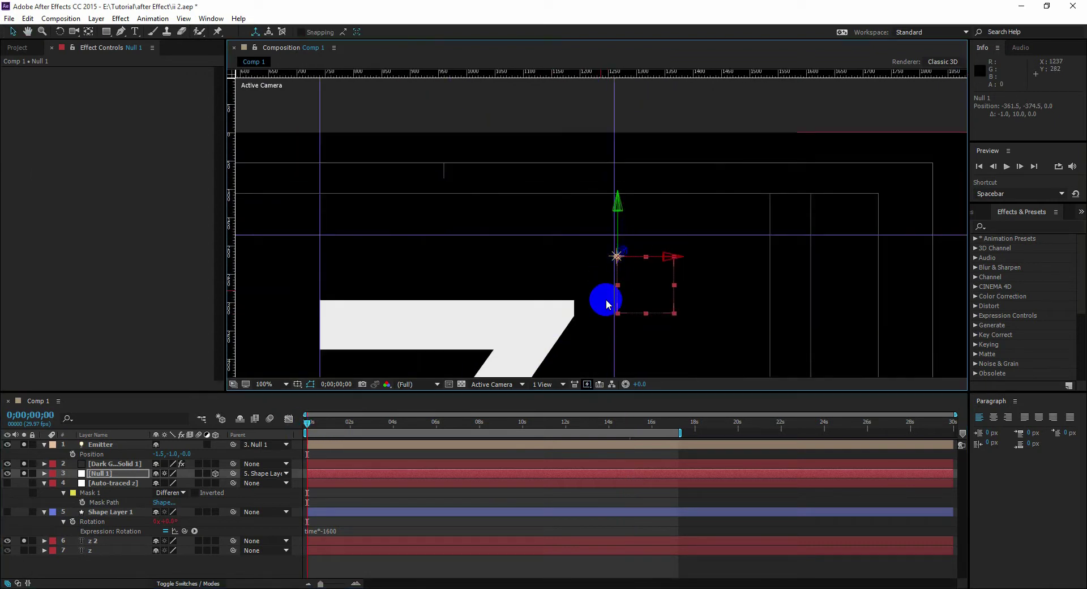
{"action": "left_click_drag", "start_coordinate": [652, 294], "coordinate": [654, 287]}
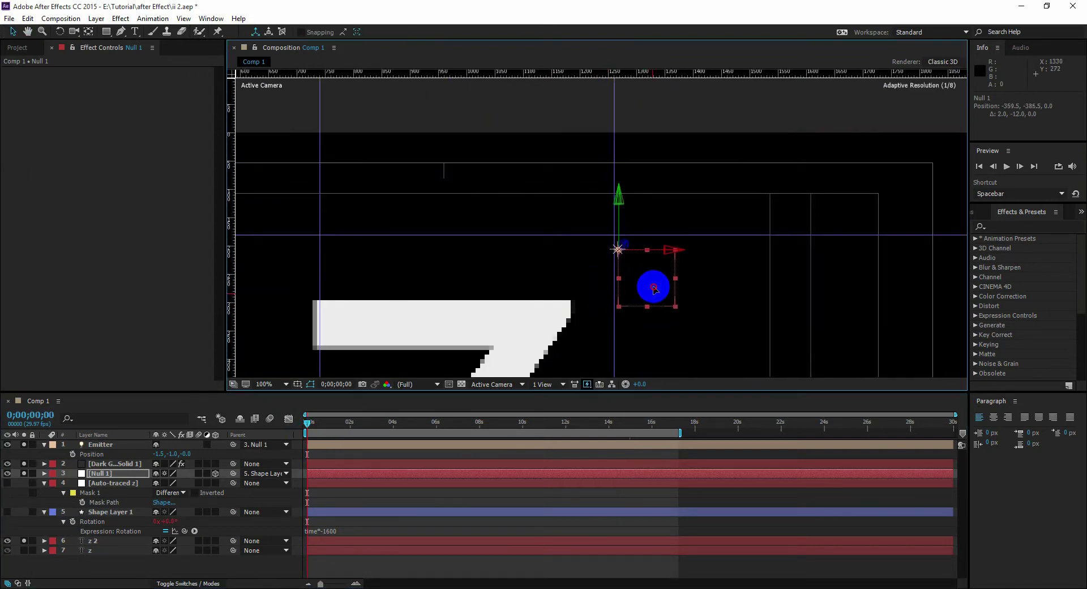
{"action": "left_click_drag", "start_coordinate": [652, 424], "coordinate": [644, 424]}
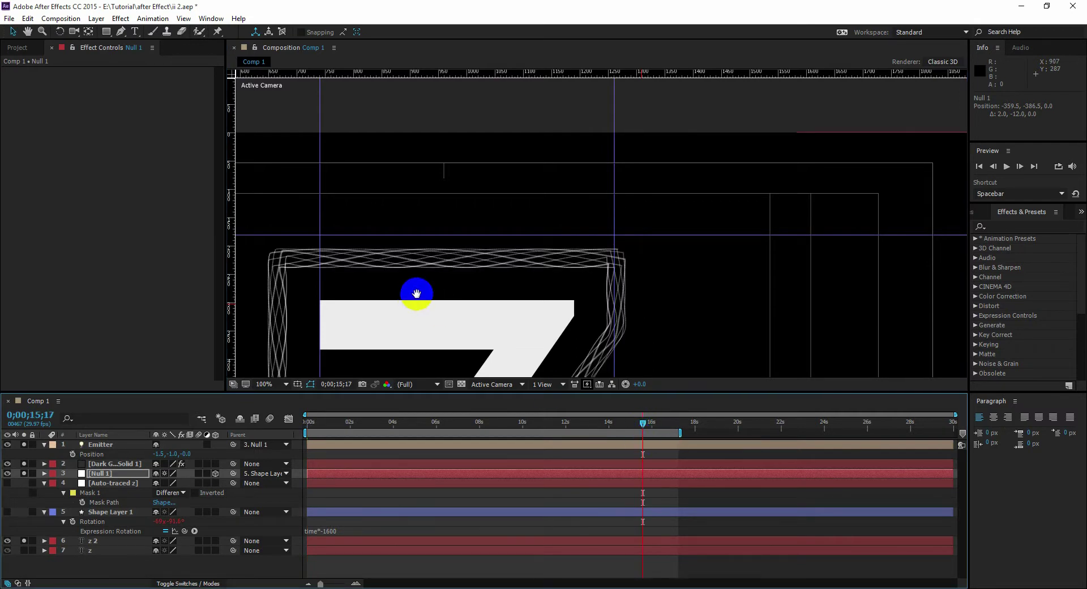
{"action": "left_click_drag", "start_coordinate": [415, 294], "coordinate": [577, 204]}
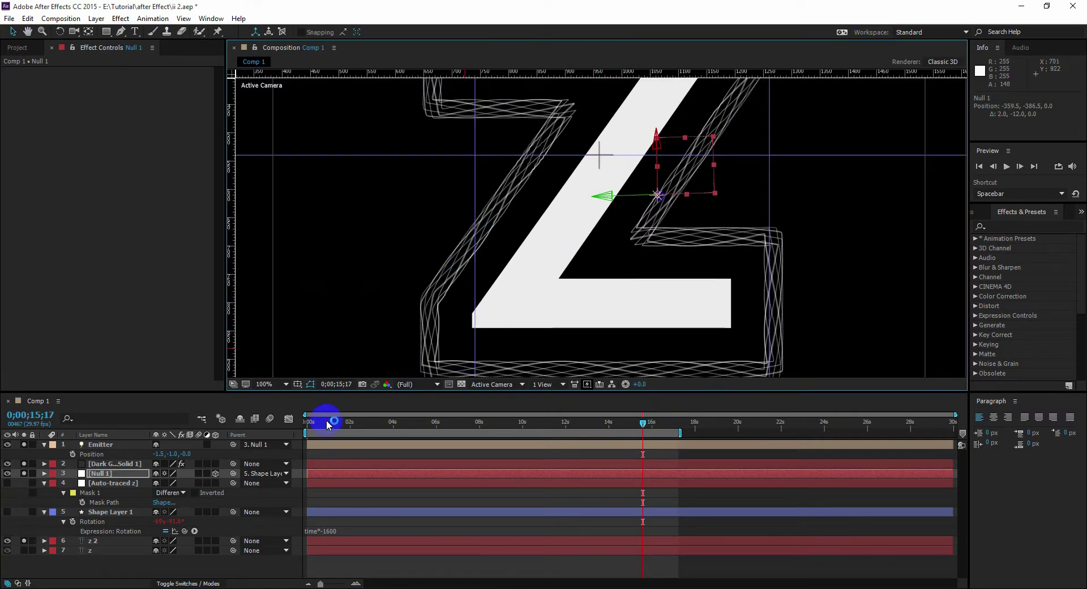
At the first frame, move Null 1 to position -349.5, -423.5, 0 and check the line pattern around the Z at 0;00;16;15
{"action": "left_click_drag", "start_coordinate": [306, 431], "coordinate": [303, 431]}
{"action": "left_click_drag", "start_coordinate": [598, 107], "coordinate": [489, 351]}
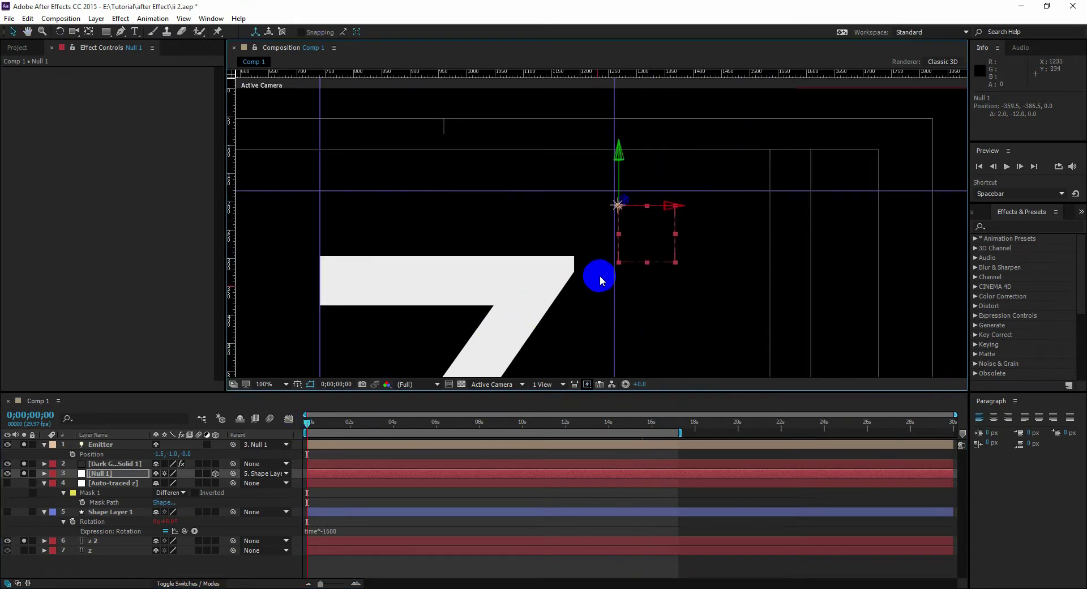
{"action": "left_click_drag", "start_coordinate": [656, 244], "coordinate": [661, 230]}
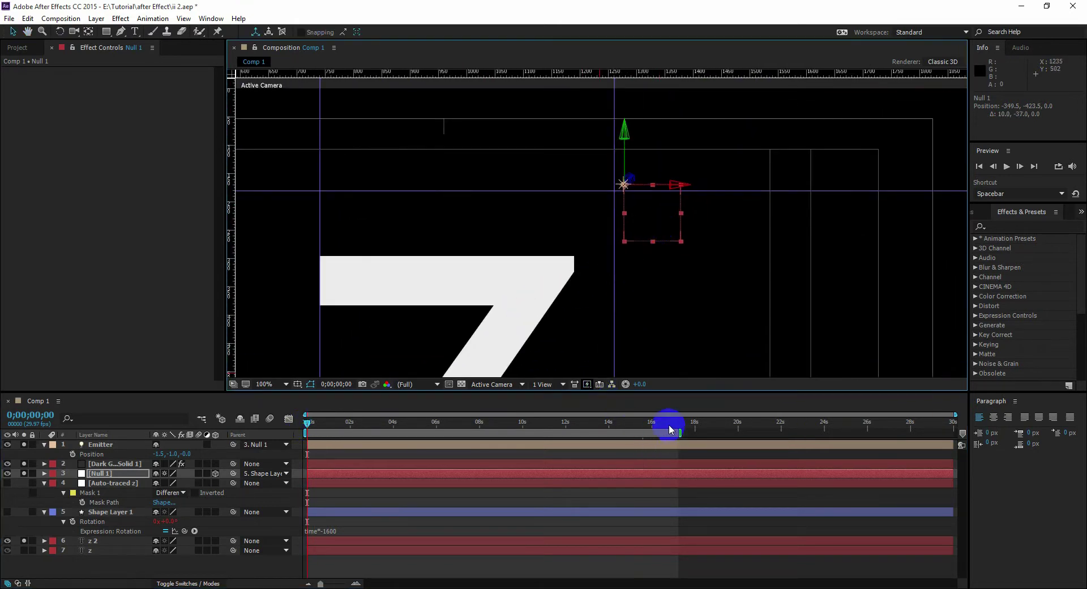
{"action": "left_click_drag", "start_coordinate": [670, 426], "coordinate": [661, 431]}
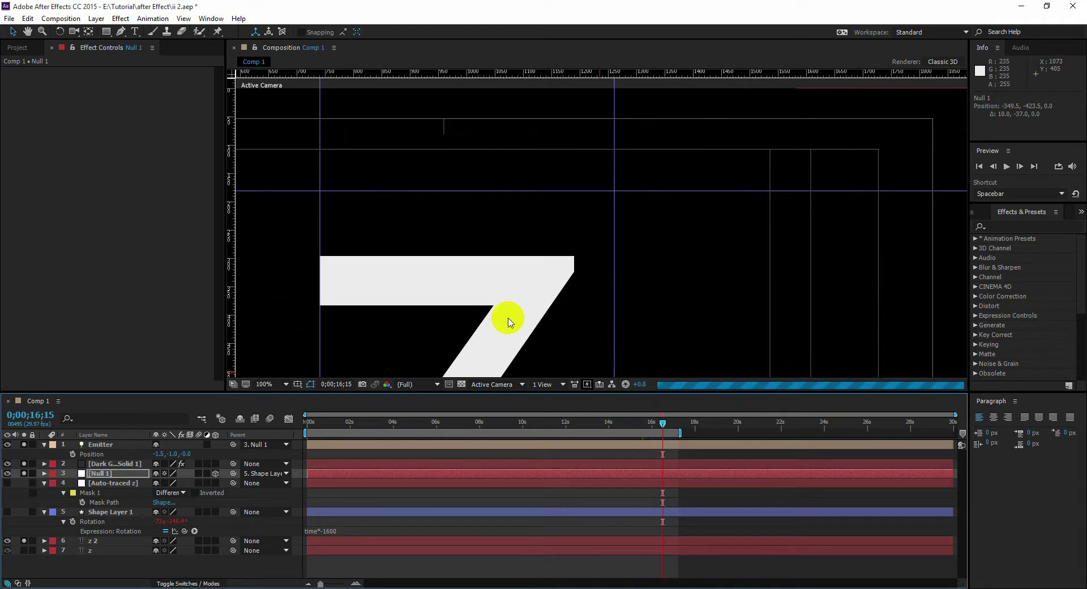
{"action": "left_click_drag", "start_coordinate": [451, 284], "coordinate": [637, 189]}
{"action": "key", "text": "grave"}
{"action": "left_click_drag", "start_coordinate": [406, 297], "coordinate": [485, 232]}
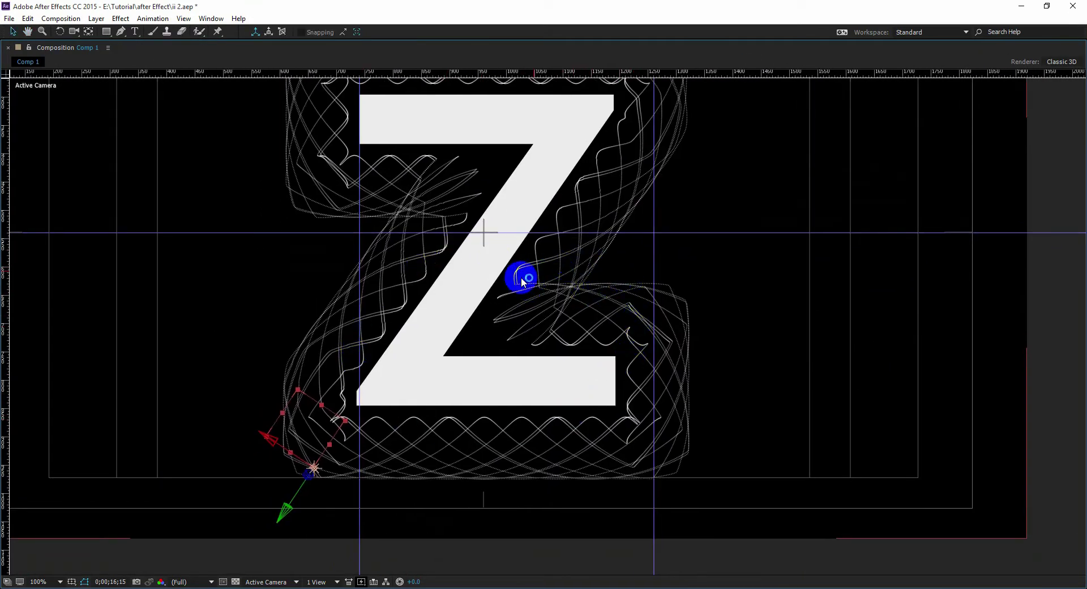
{"action": "left_click_drag", "start_coordinate": [522, 281], "coordinate": [573, 393]}
{"action": "key", "text": "grave"}
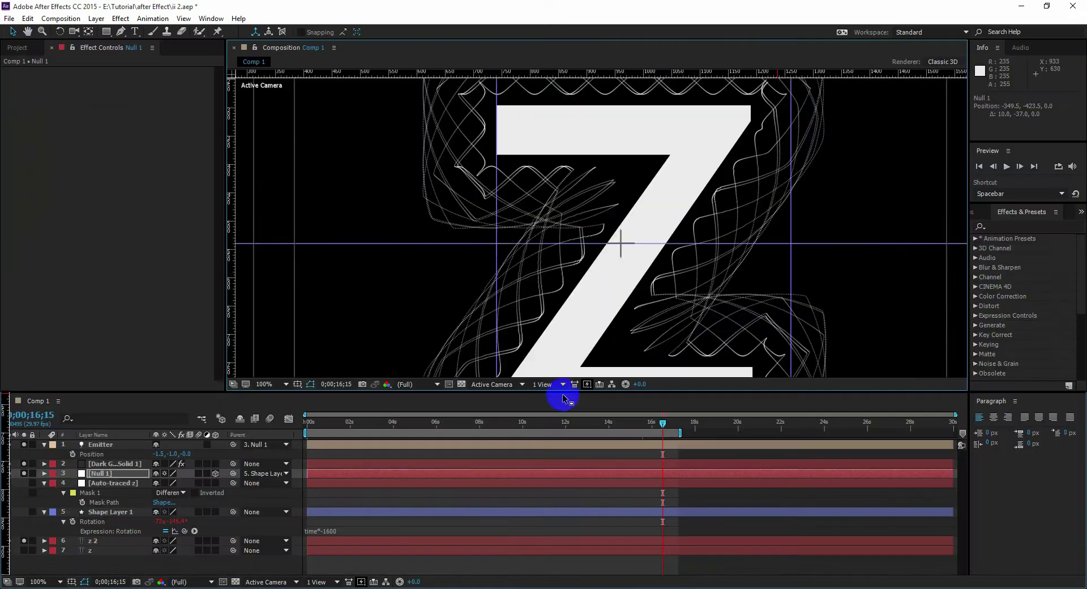
Reveal Shape Layer 1's Position keyframes, select all of them and save the project
{"action": "left_click", "coordinate": [111, 483]}
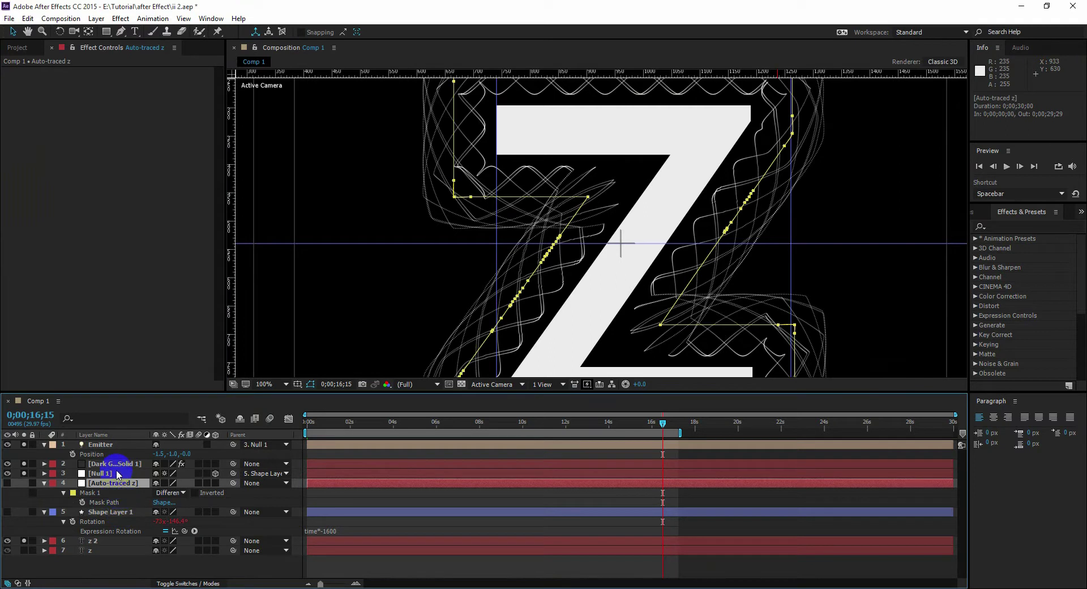
{"action": "left_click", "coordinate": [114, 512]}
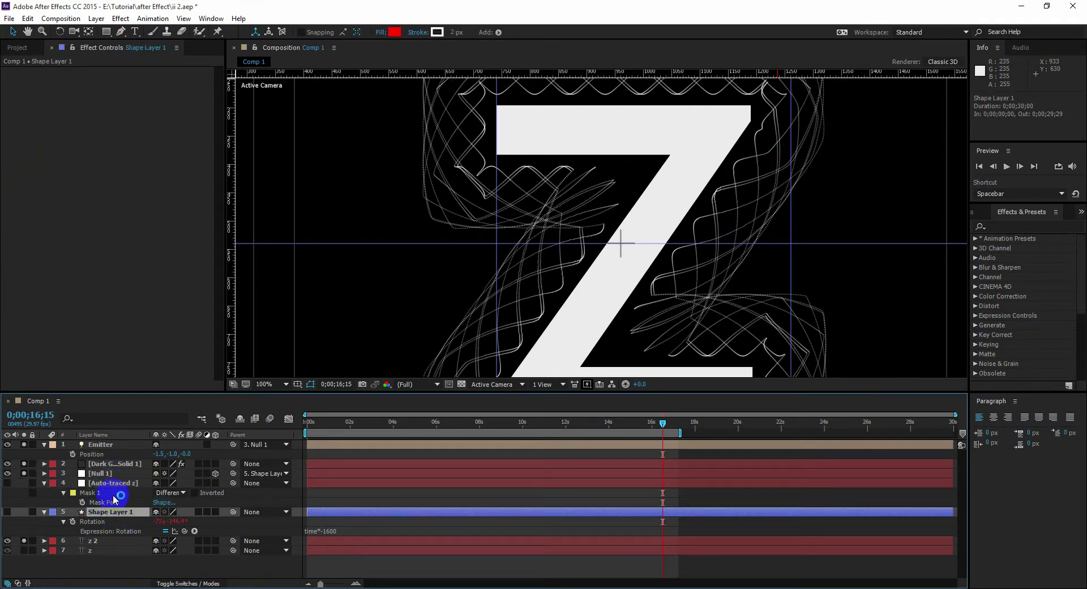
{"action": "key", "text": "p"}
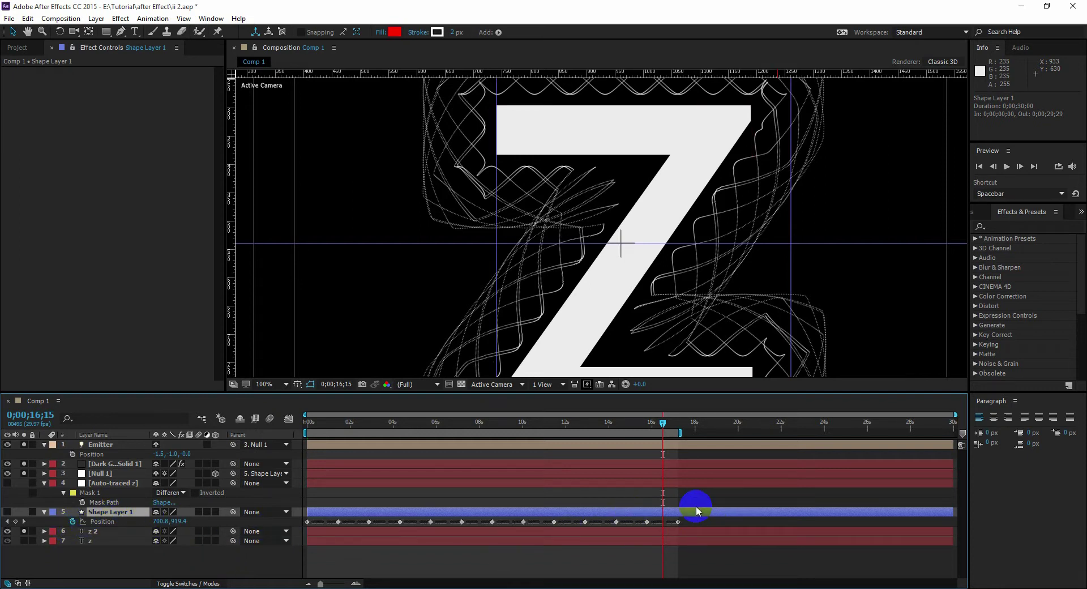
{"action": "left_click_drag", "start_coordinate": [701, 517], "coordinate": [287, 538]}
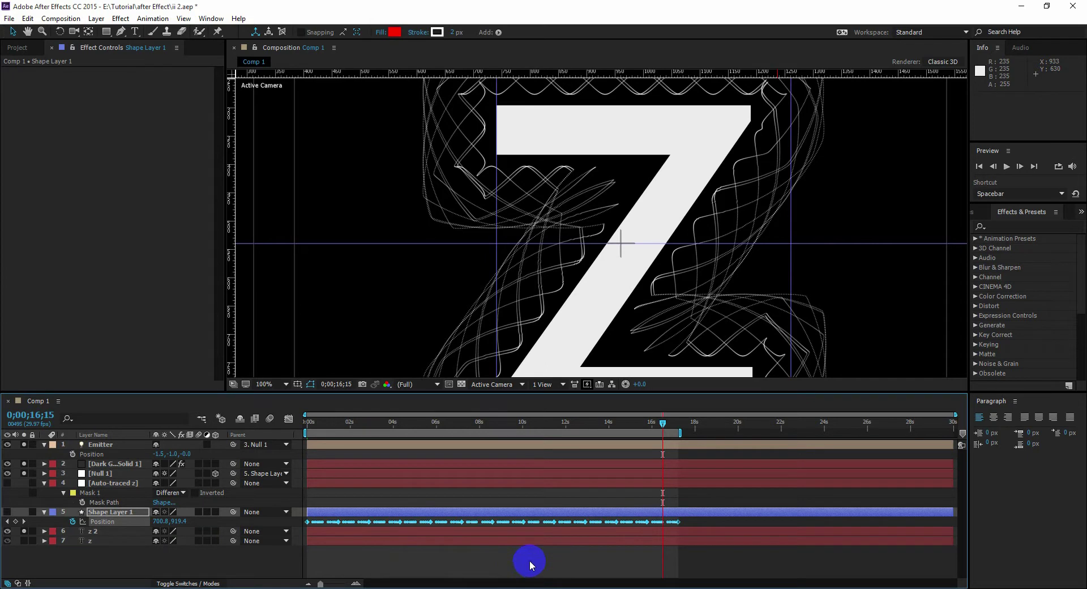
{"action": "key", "text": "ctrl+s"}
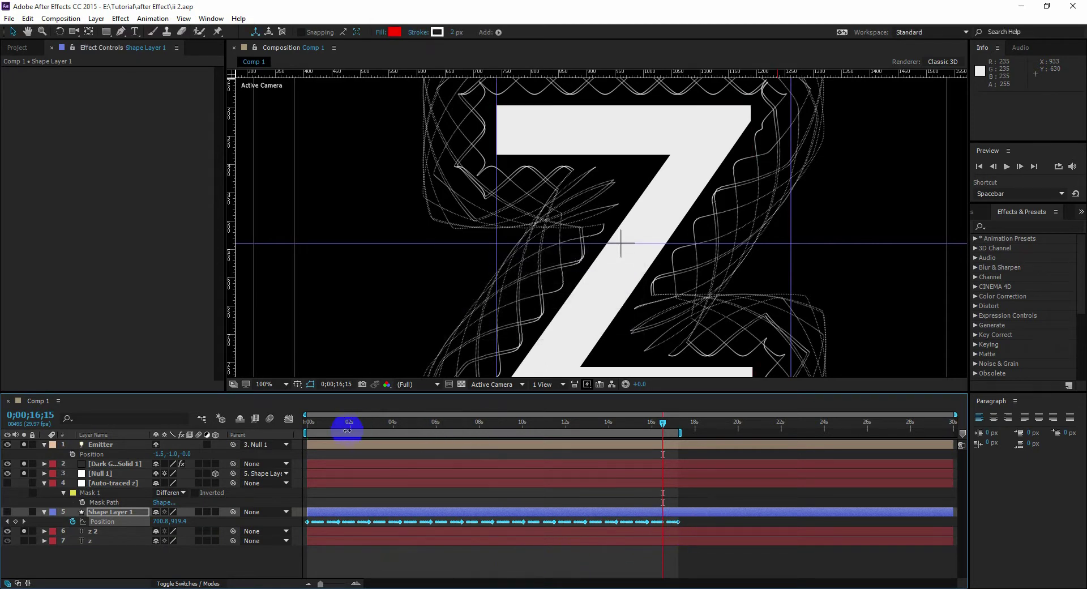
Compress Shape Layer 1's Position keyframes proportionally to end at 0;00;11;10 and check the line pattern around the Z
{"action": "left_click_drag", "start_coordinate": [330, 427], "coordinate": [264, 431]}
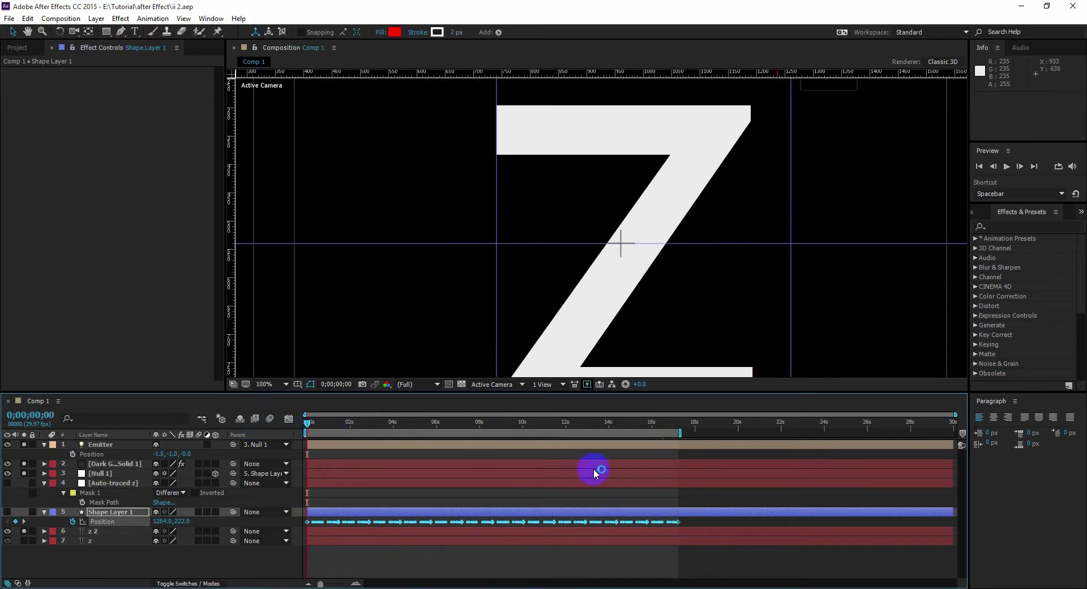
{"action": "left_click_drag", "start_coordinate": [635, 429], "coordinate": [645, 425]}
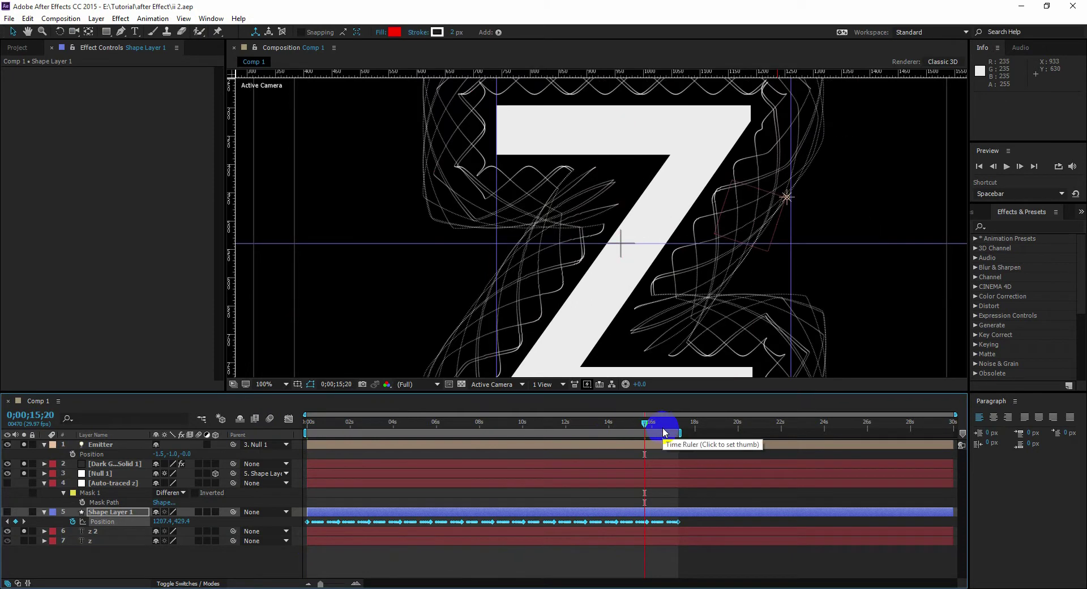
{"action": "left_click_drag", "start_coordinate": [664, 432], "coordinate": [551, 431]}
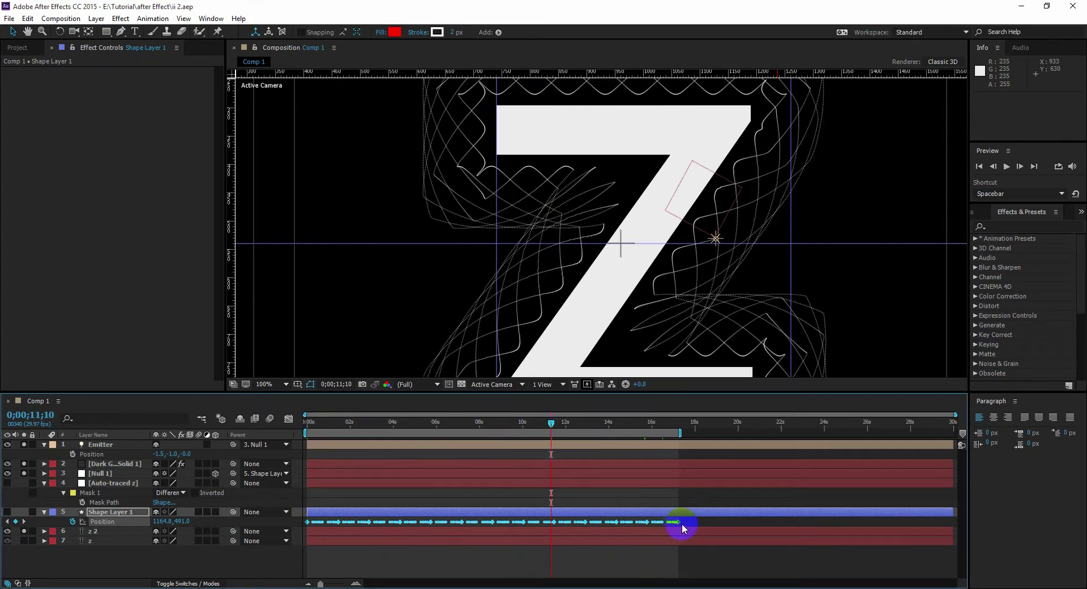
{"action": "left_click_drag", "start_coordinate": [682, 524], "coordinate": [555, 525]}
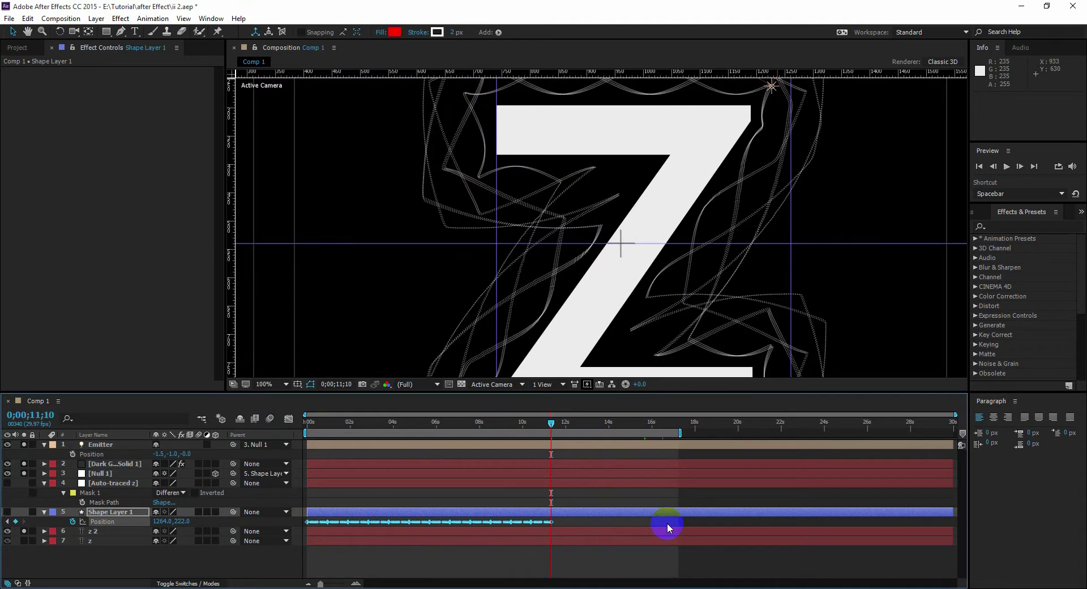
{"action": "key", "text": "grave"}
{"action": "left_click_drag", "start_coordinate": [517, 207], "coordinate": [503, 304]}
{"action": "scroll", "coordinate": [566, 356], "scroll_direction": "down", "scroll_amount": 3}
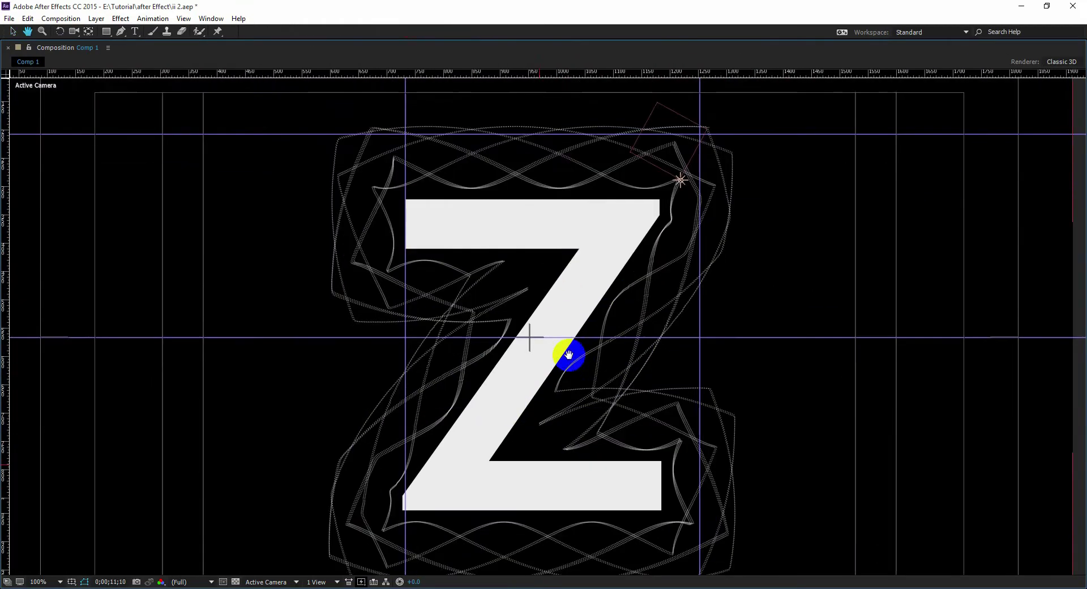
{"action": "key", "text": "grave"}
Stretch Shape Layer 1's Position keyframes proportionally to end at 0;00;24;09 and check the line pattern
{"action": "left_click_drag", "start_coordinate": [550, 522], "coordinate": [703, 528]}
{"action": "key", "text": "ctrl+z"}
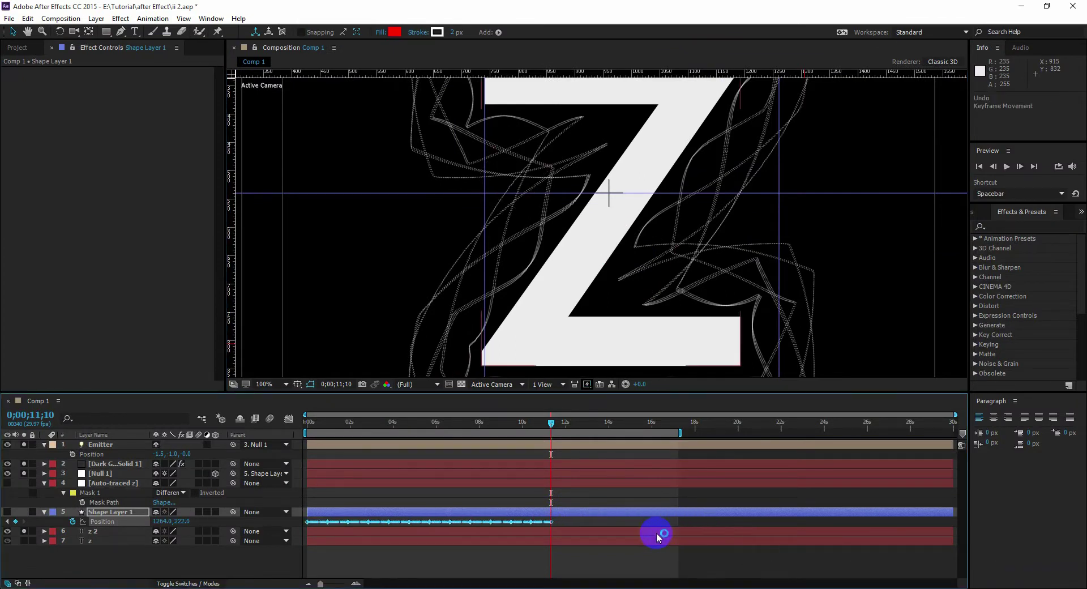
{"action": "left_click_drag", "start_coordinate": [555, 523], "coordinate": [832, 528]}
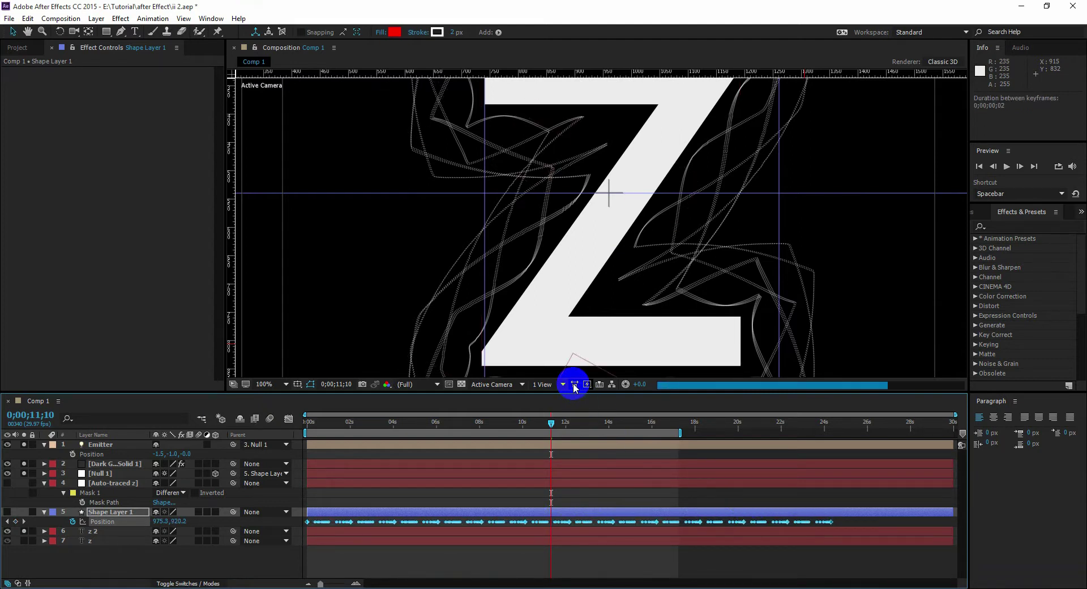
{"action": "scroll", "coordinate": [606, 301], "scroll_direction": "down", "scroll_amount": 2}
{"action": "left_click_drag", "start_coordinate": [610, 275], "coordinate": [590, 293]}
{"action": "key", "text": "grave"}
{"action": "scroll", "coordinate": [569, 325], "scroll_direction": "up", "scroll_amount": 1}
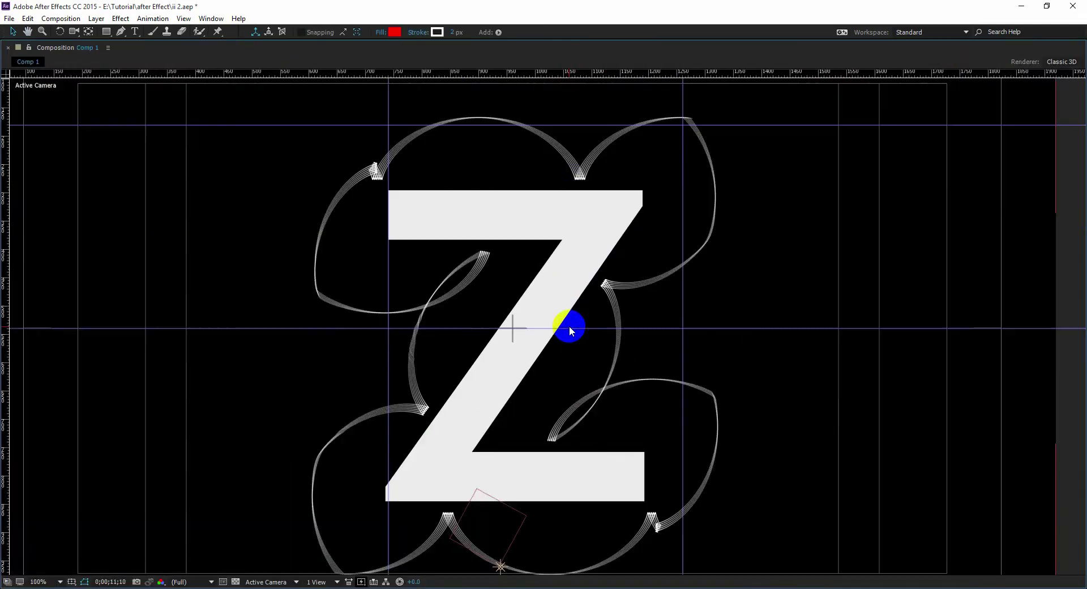
{"action": "key", "text": "grave"}
{"action": "scroll", "coordinate": [636, 269], "scroll_direction": "down", "scroll_amount": 2}
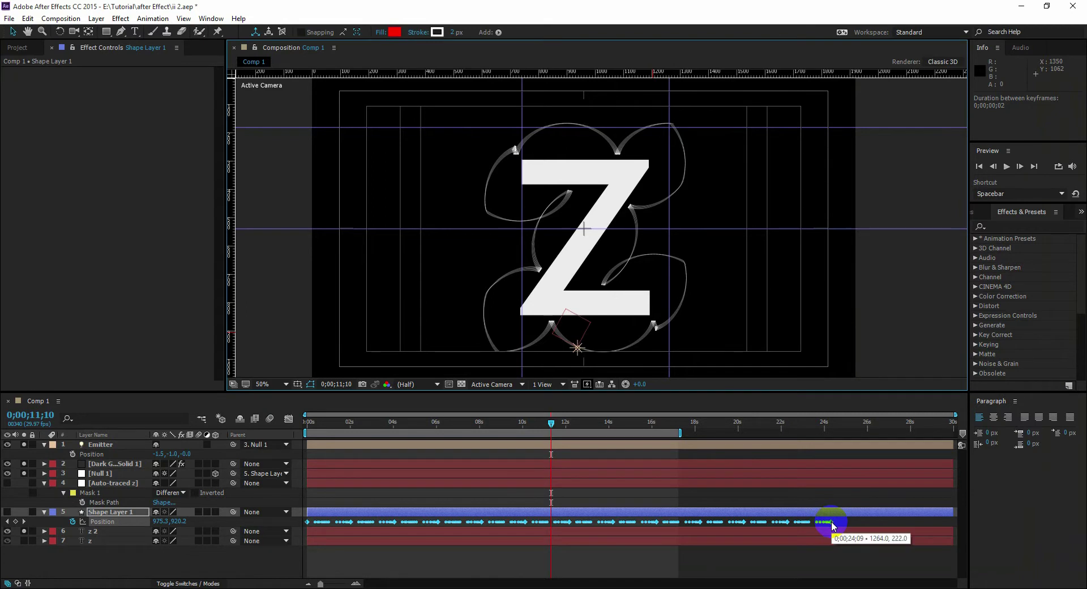
Shorten Shape Layer 1's Position animation to about 17 seconds and check the line pattern in the maximized composition view
{"action": "left_click_drag", "start_coordinate": [832, 525], "coordinate": [787, 525]}
{"action": "left_click_drag", "start_coordinate": [708, 522], "coordinate": [676, 517]}
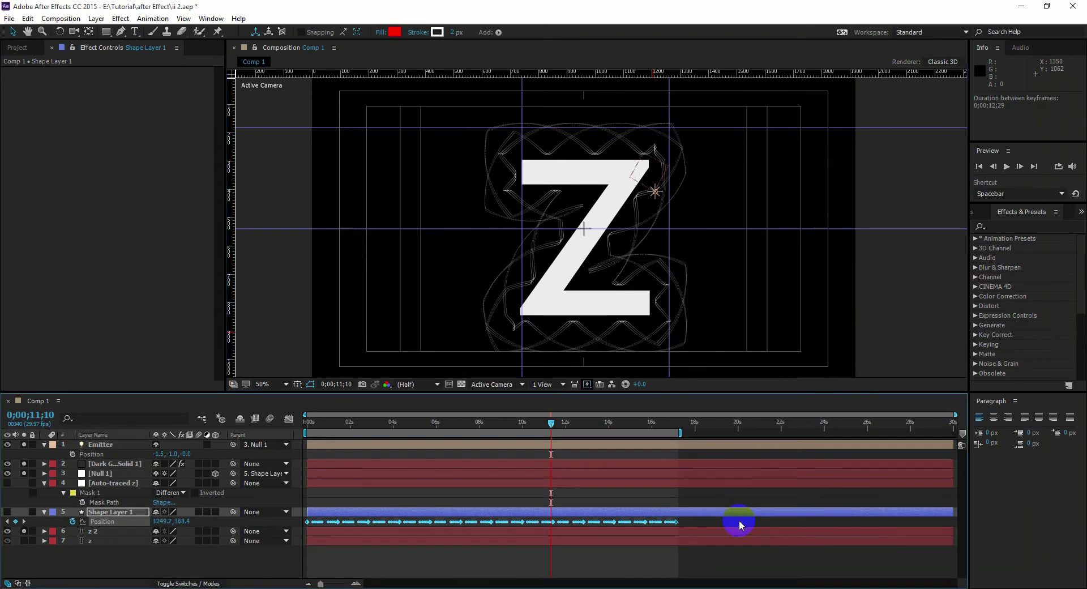
{"action": "scroll", "coordinate": [606, 292], "scroll_direction": "up", "scroll_amount": 2}
{"action": "key", "text": "grave"}
{"action": "scroll", "coordinate": [502, 312], "scroll_direction": "up", "scroll_amount": 1}
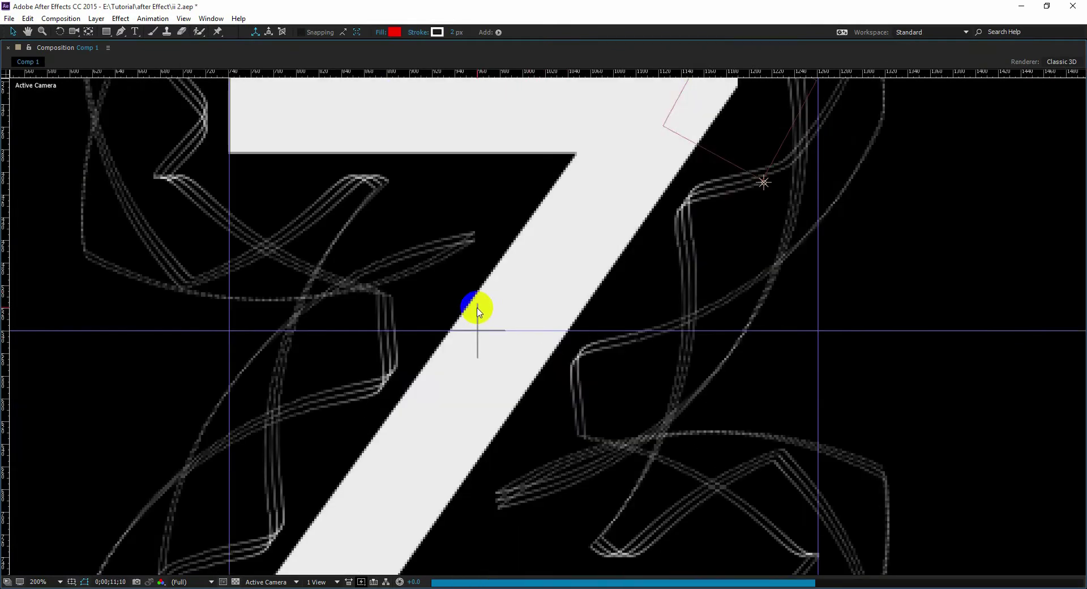
{"action": "scroll", "coordinate": [481, 307], "scroll_direction": "down", "scroll_amount": 1}
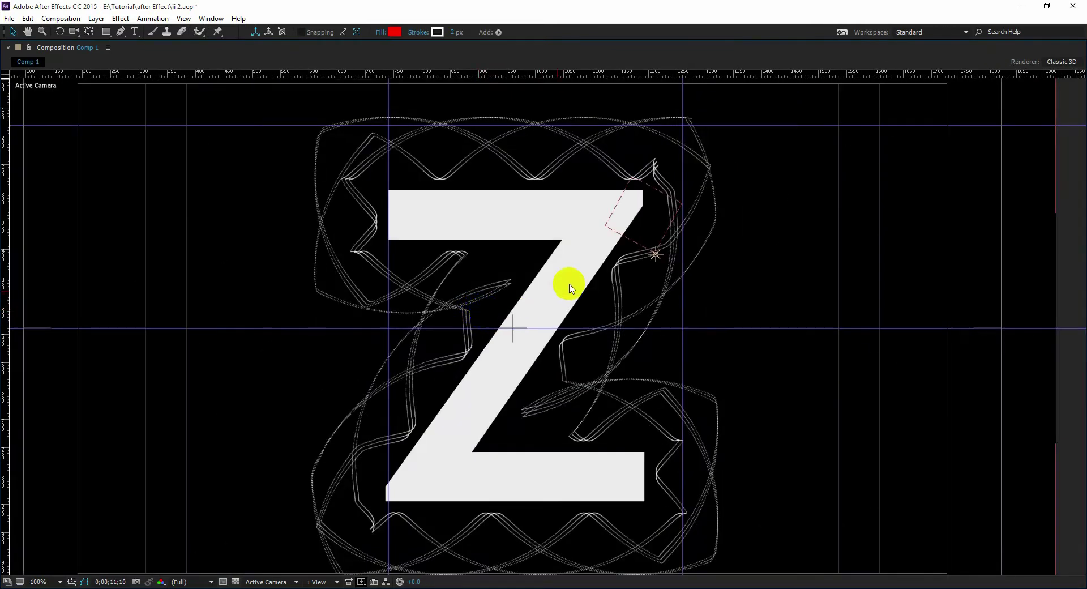
{"action": "left_click_drag", "start_coordinate": [668, 238], "coordinate": [594, 257]}
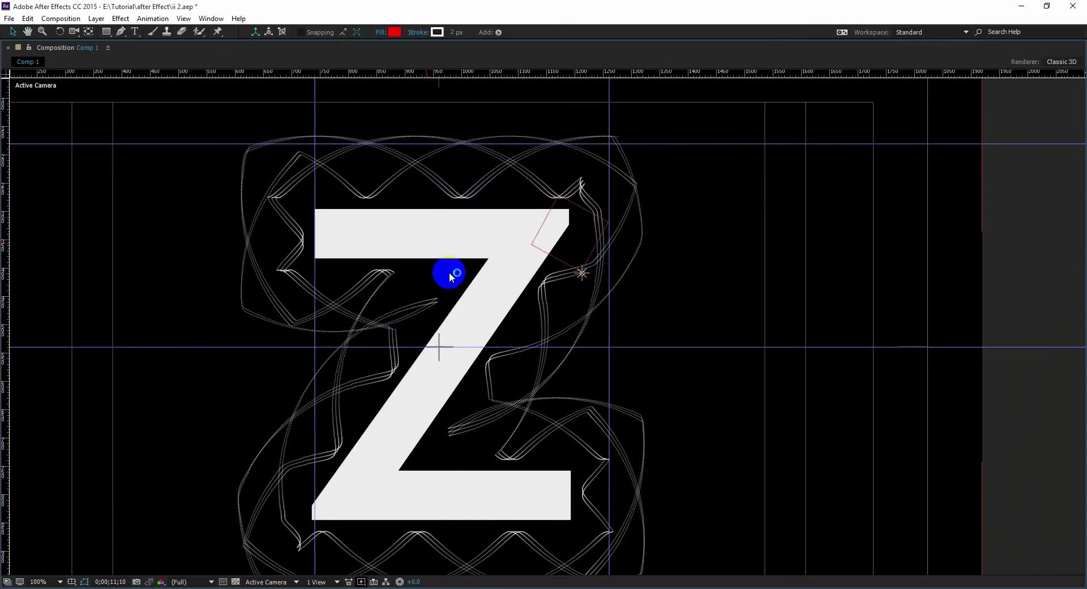
{"action": "left_click_drag", "start_coordinate": [582, 327], "coordinate": [633, 289]}
{"action": "key", "text": "grave"}
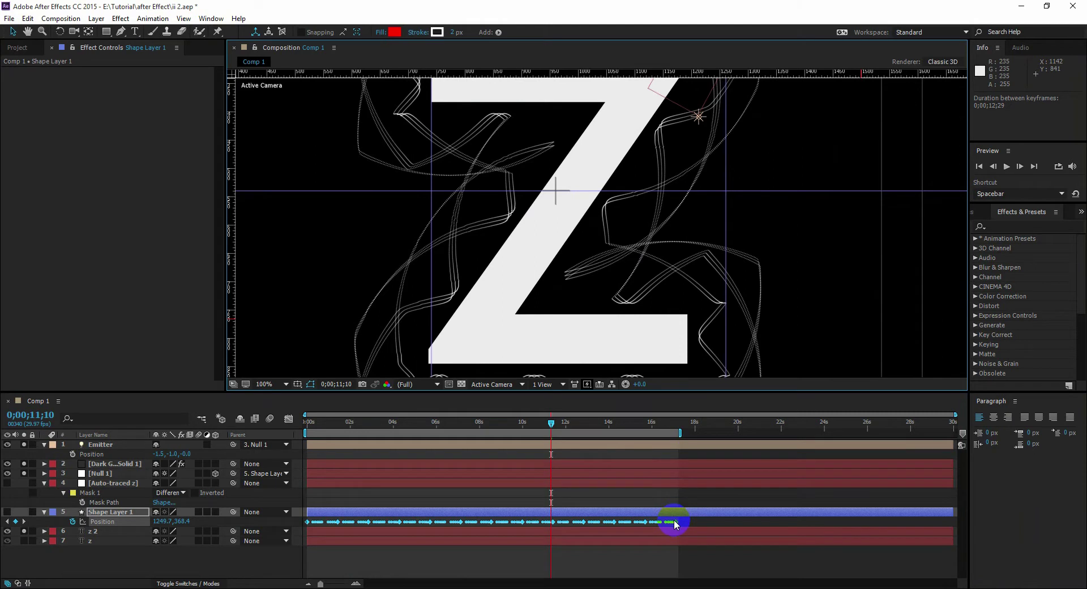
Compress Shape Layer 1's Position keyframes to end at about 0;00;15;05, fine-tuning their spacing for a denser, evenly woven line pattern
{"action": "left_click_drag", "start_coordinate": [674, 521], "coordinate": [642, 524]}
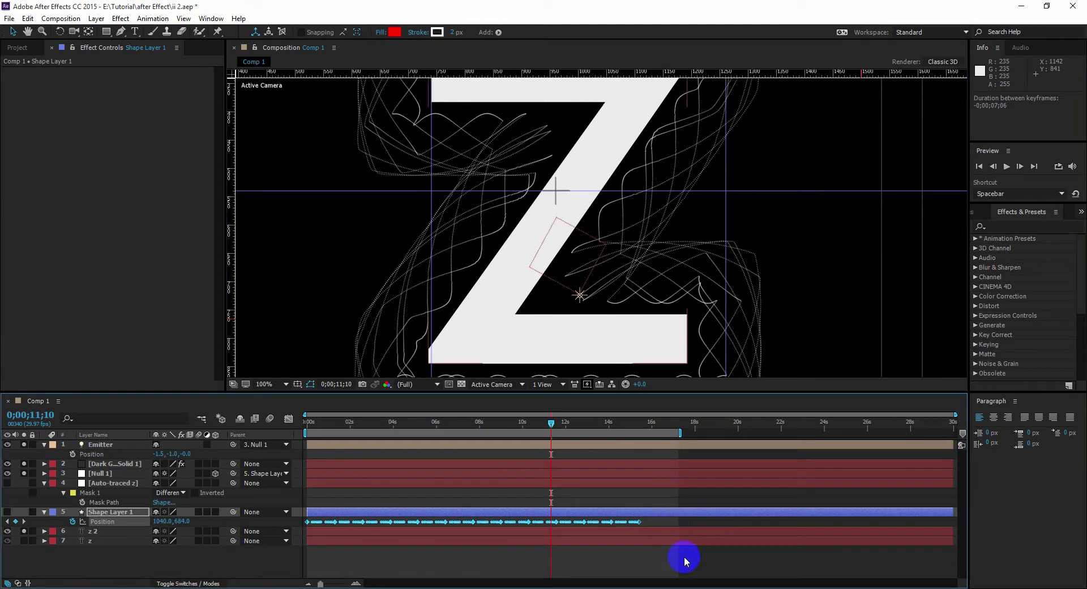
{"action": "left_click_drag", "start_coordinate": [602, 213], "coordinate": [602, 326]}
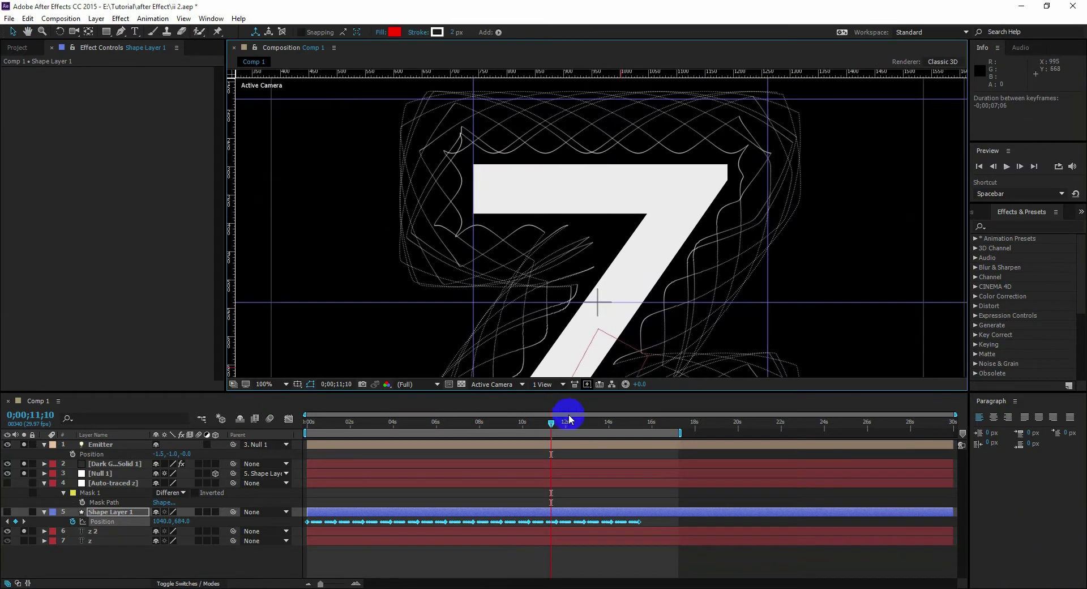
{"action": "left_click_drag", "start_coordinate": [638, 522], "coordinate": [633, 522]}
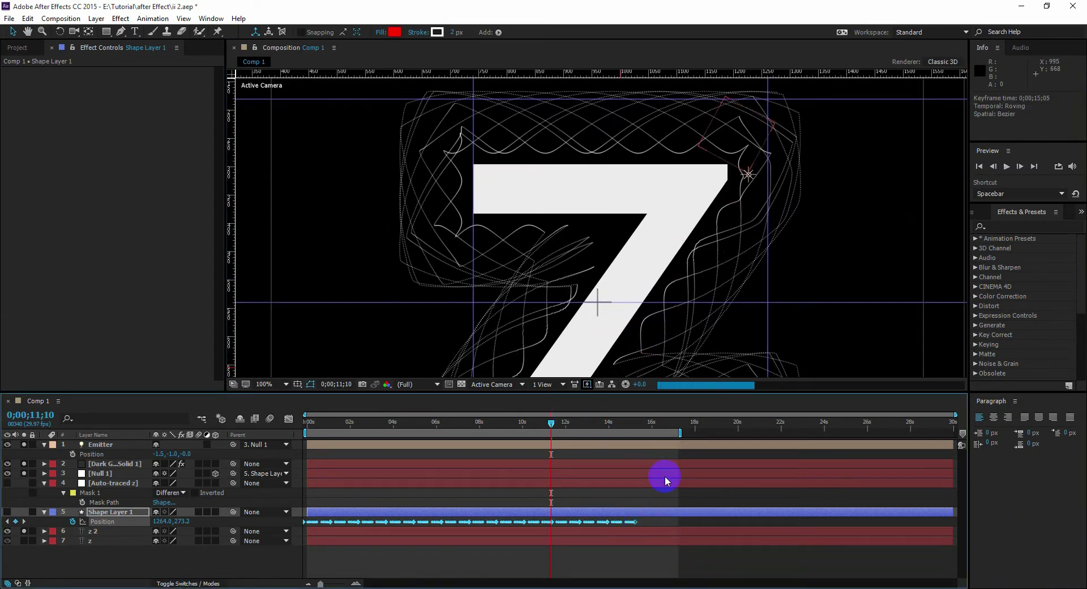
{"action": "key", "text": "space"}
{"action": "left_click_drag", "start_coordinate": [576, 314], "coordinate": [557, 298]}
{"action": "left_click", "coordinate": [633, 522]}
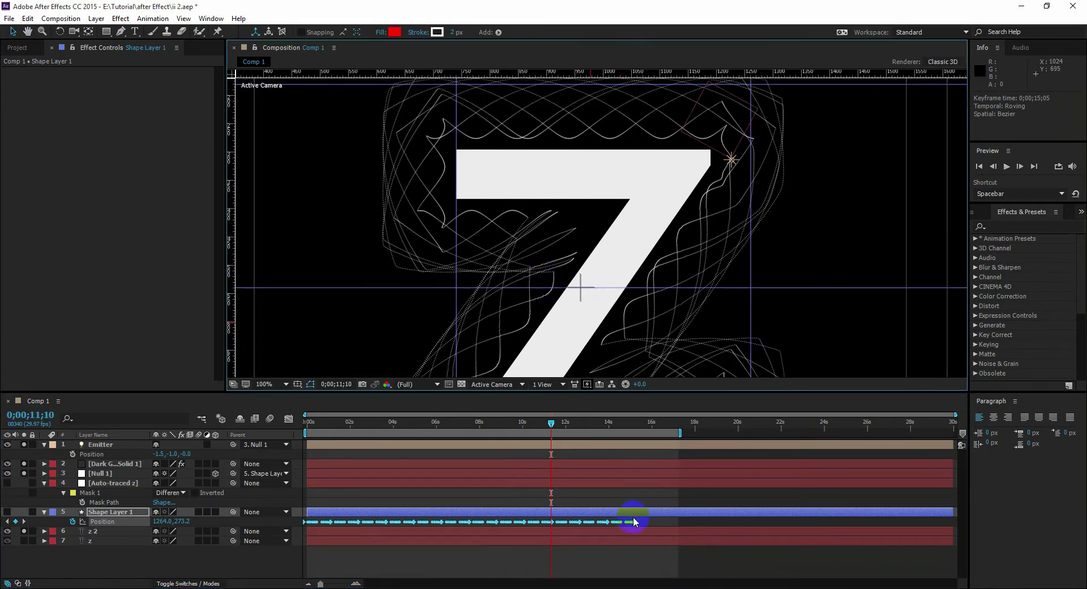
{"action": "left_click_drag", "start_coordinate": [634, 522], "coordinate": [638, 521]}
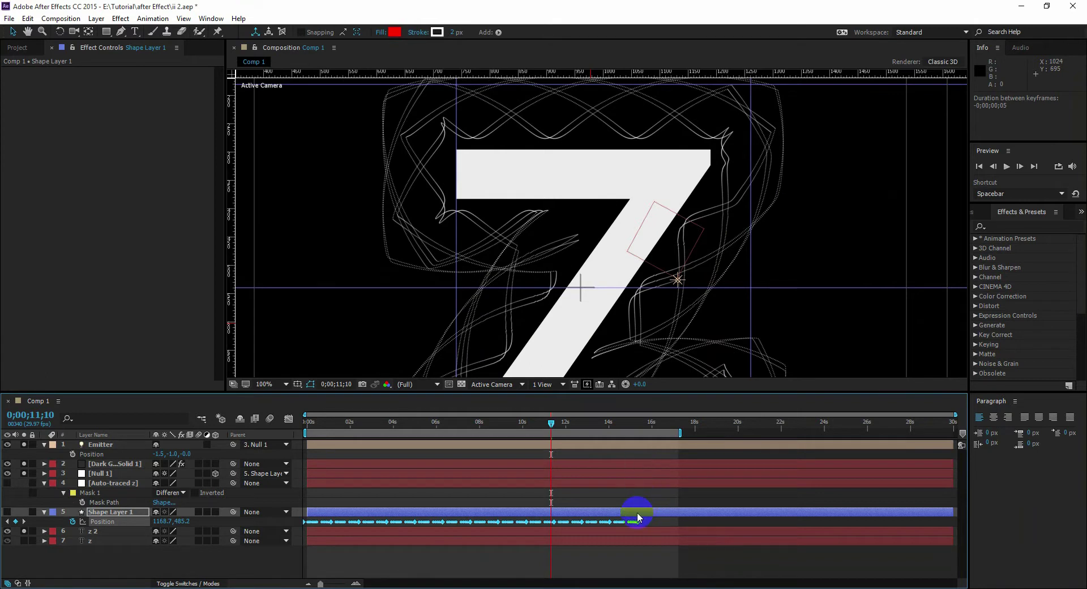
{"action": "left_click_drag", "start_coordinate": [638, 522], "coordinate": [641, 521]}
Examine the complete line pattern around the Z at 0;00;11;10 in the maximized composition view
{"action": "scroll", "coordinate": [646, 315], "scroll_direction": "down", "scroll_amount": 1}
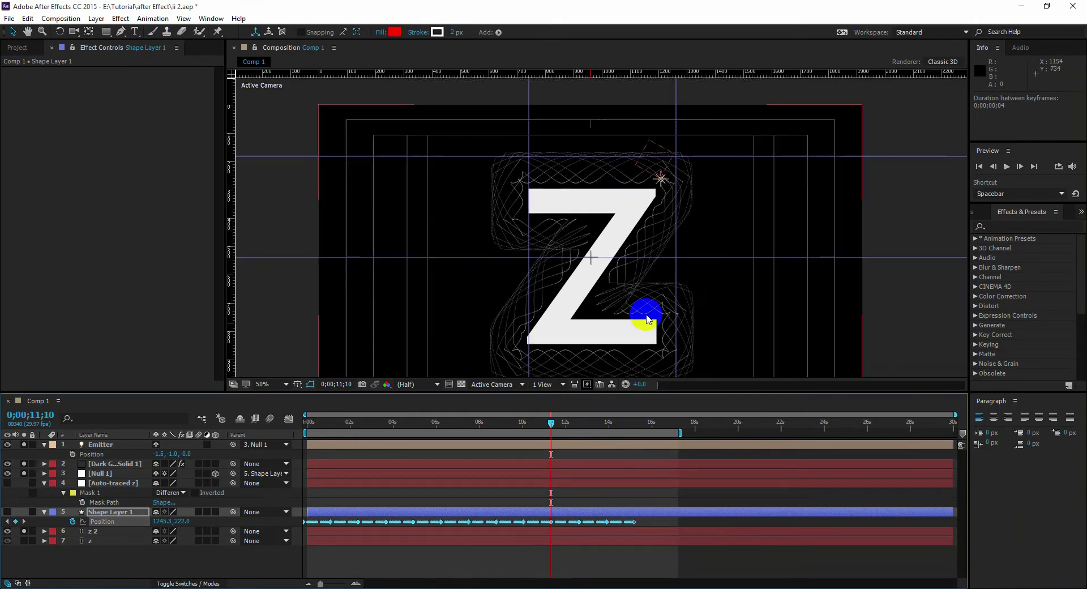
{"action": "left_click_drag", "start_coordinate": [634, 290], "coordinate": [588, 258]}
{"action": "key", "text": "grave"}
{"action": "scroll", "coordinate": [535, 314], "scroll_direction": "up", "scroll_amount": 2}
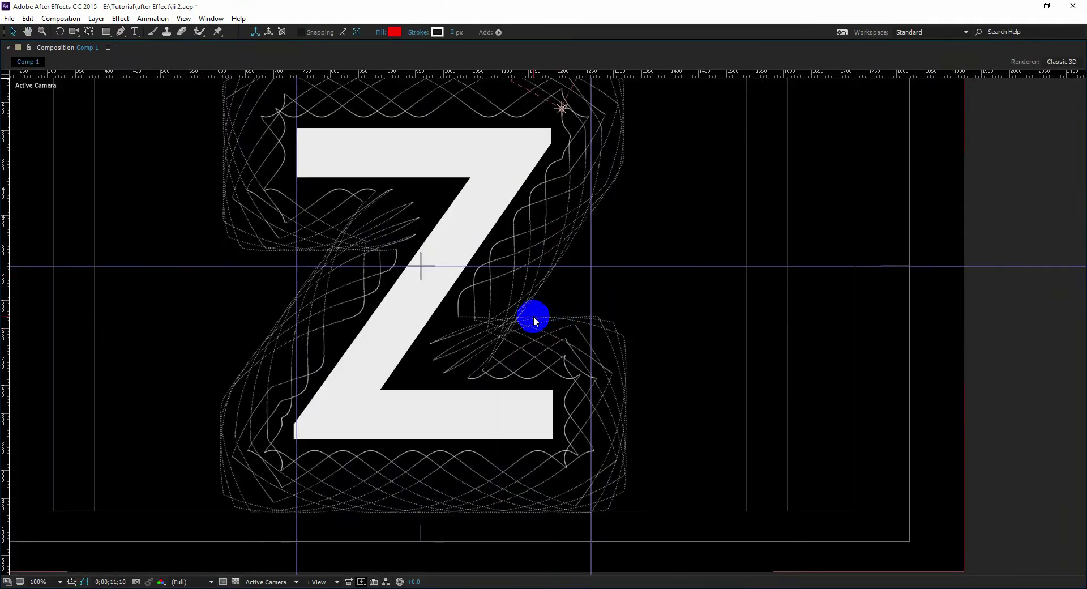
{"action": "scroll", "coordinate": [588, 311], "scroll_direction": "down", "scroll_amount": 1}
{"action": "left_click", "coordinate": [821, 260]}
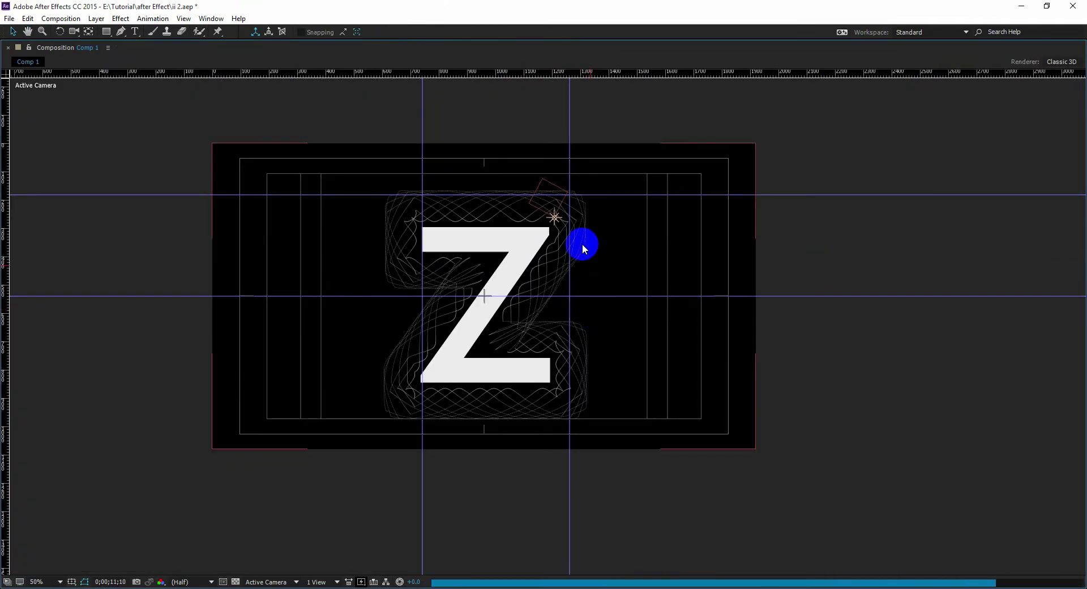
{"action": "scroll", "coordinate": [582, 244], "scroll_direction": "up", "scroll_amount": 1}
{"action": "left_click_drag", "start_coordinate": [483, 249], "coordinate": [591, 351]}
{"action": "key", "text": "grave"}
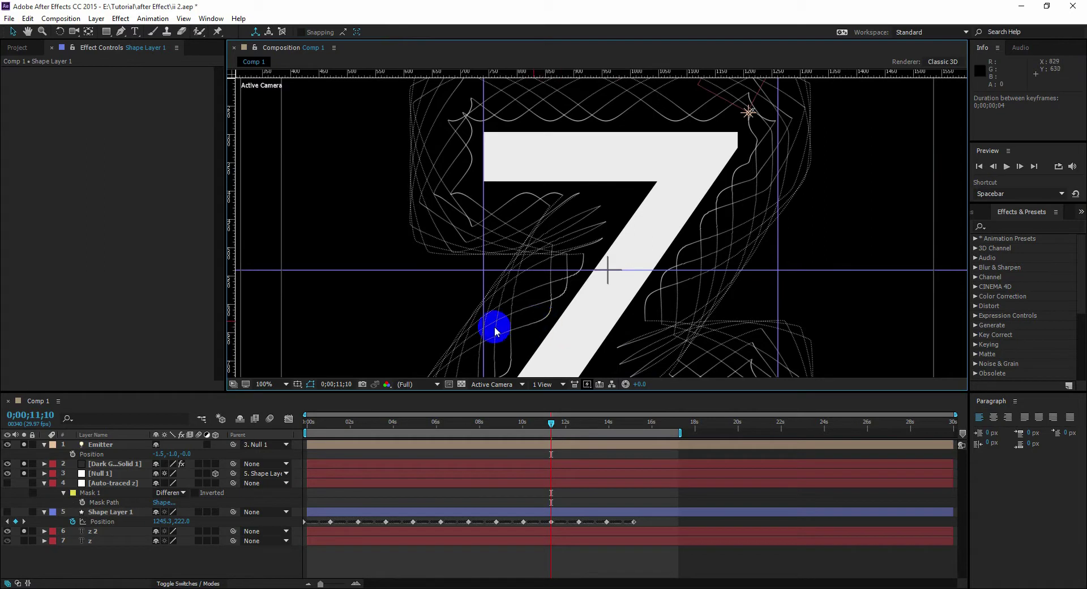
Set Particular's Particles/sec on Dark Gray Solid 1 to 1600
{"action": "left_click", "coordinate": [104, 446]}
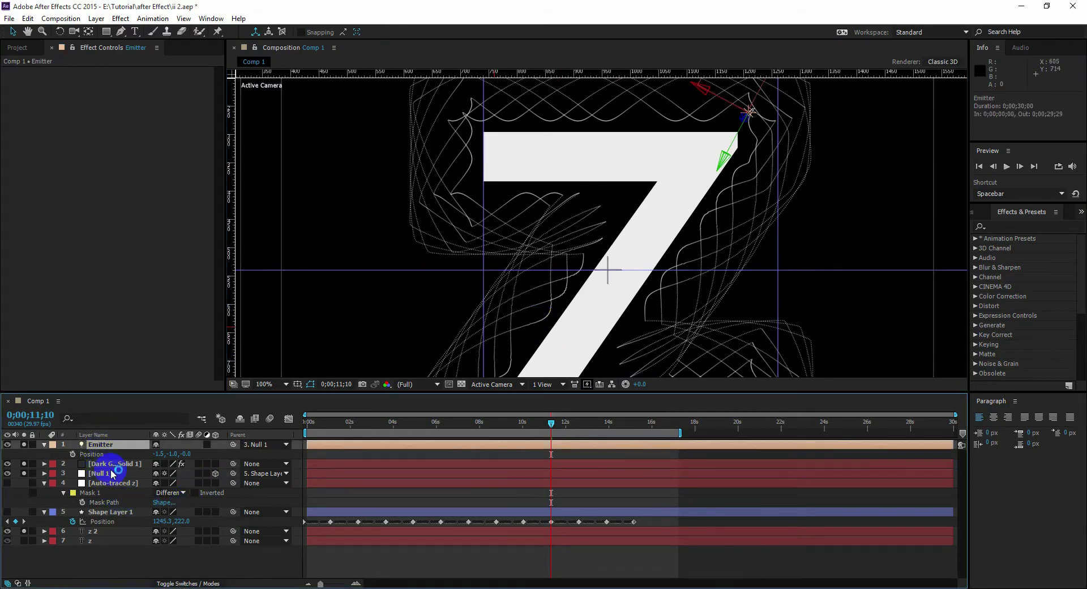
{"action": "left_click", "coordinate": [112, 475]}
{"action": "left_click", "coordinate": [110, 465]}
{"action": "left_click", "coordinate": [134, 121]}
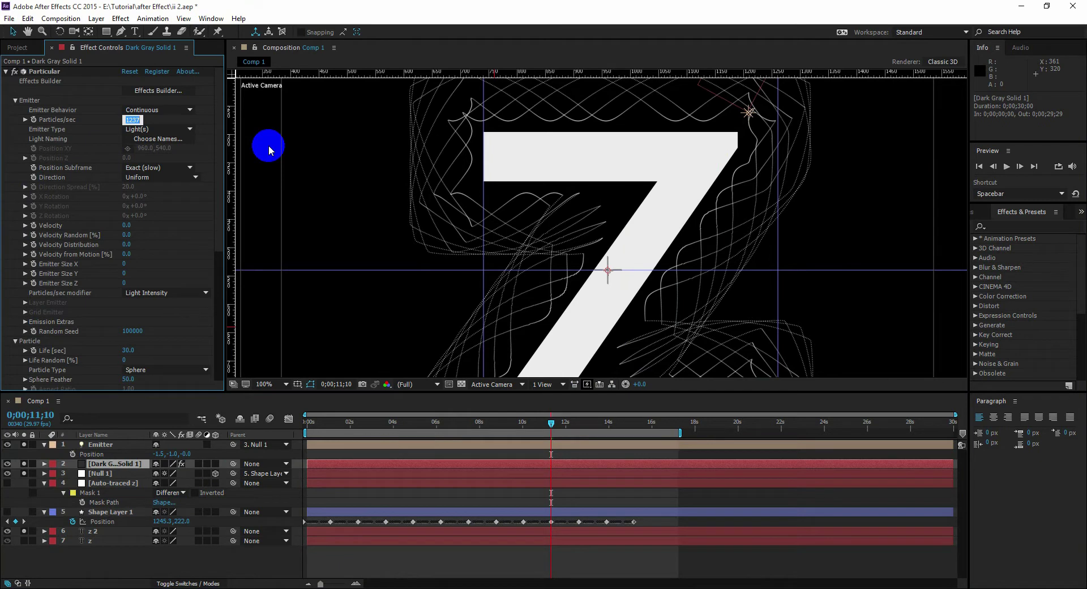
{"action": "type", "text": "1600"}
{"action": "key", "text": "Return"}
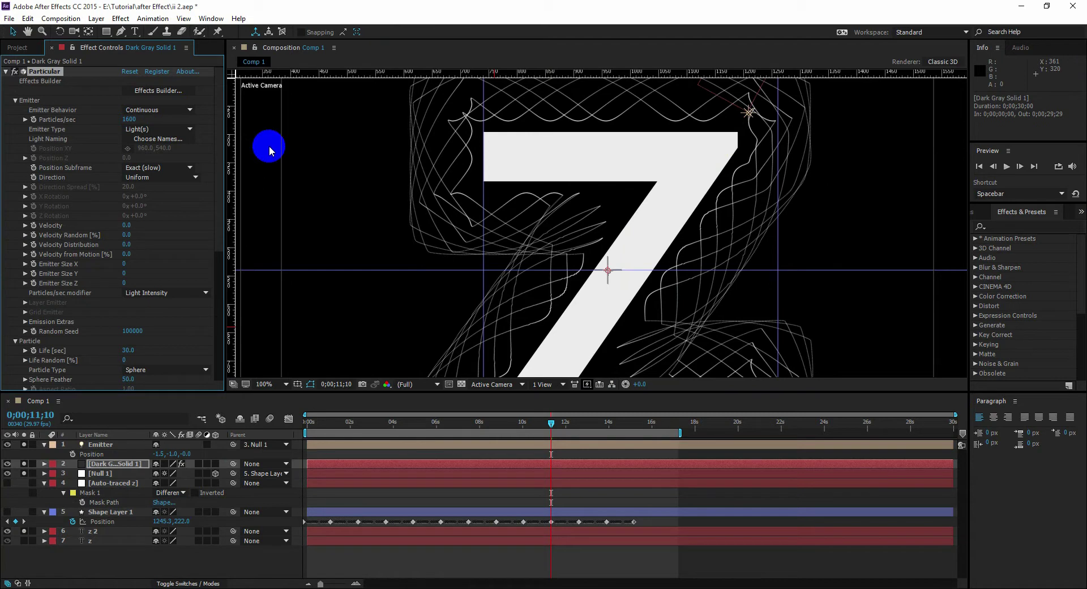
Set Particular's particle Size to 1.2 and check the line thickness around the Z
{"action": "scroll", "coordinate": [142, 328], "scroll_direction": "down", "scroll_amount": 5}
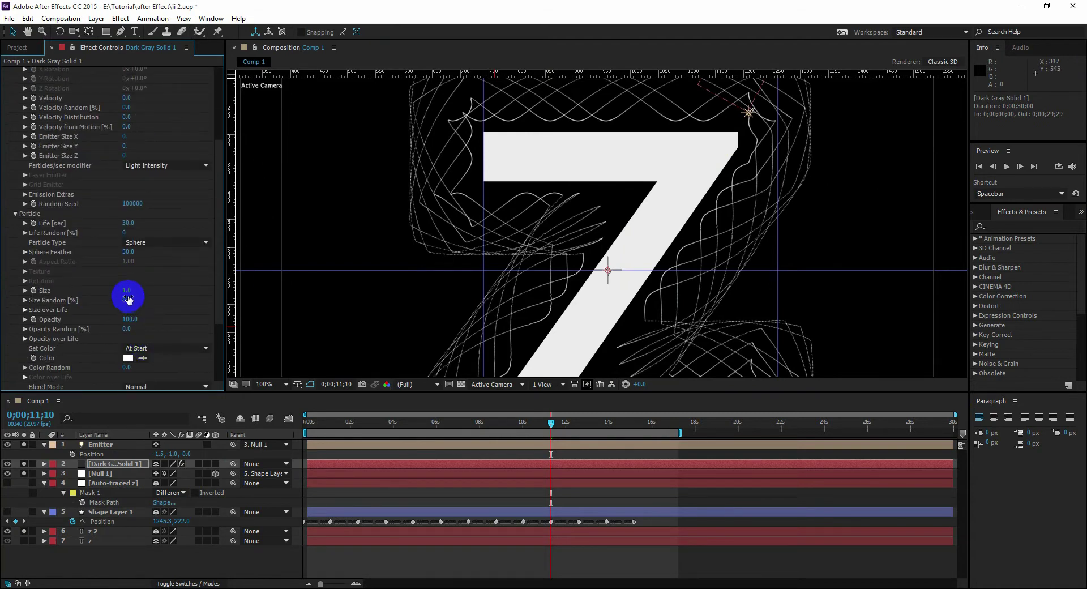
{"action": "left_click", "coordinate": [128, 293]}
{"action": "type", "text": "1.2"}
{"action": "key", "text": "Return"}
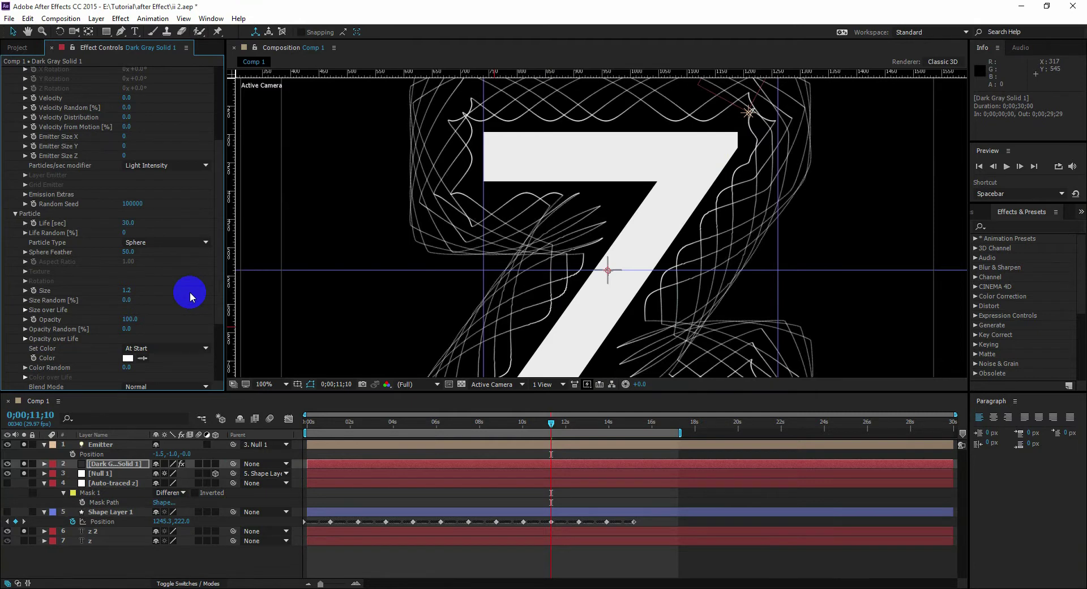
{"action": "key", "text": "grave"}
{"action": "left_click_drag", "start_coordinate": [382, 355], "coordinate": [316, 289]}
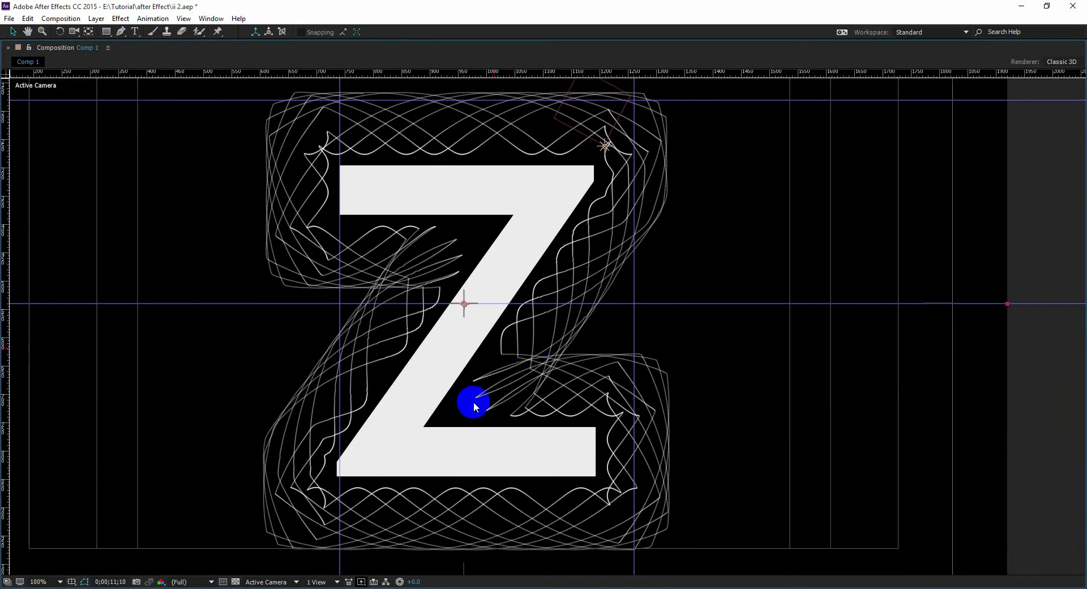
{"action": "key", "text": "grave"}
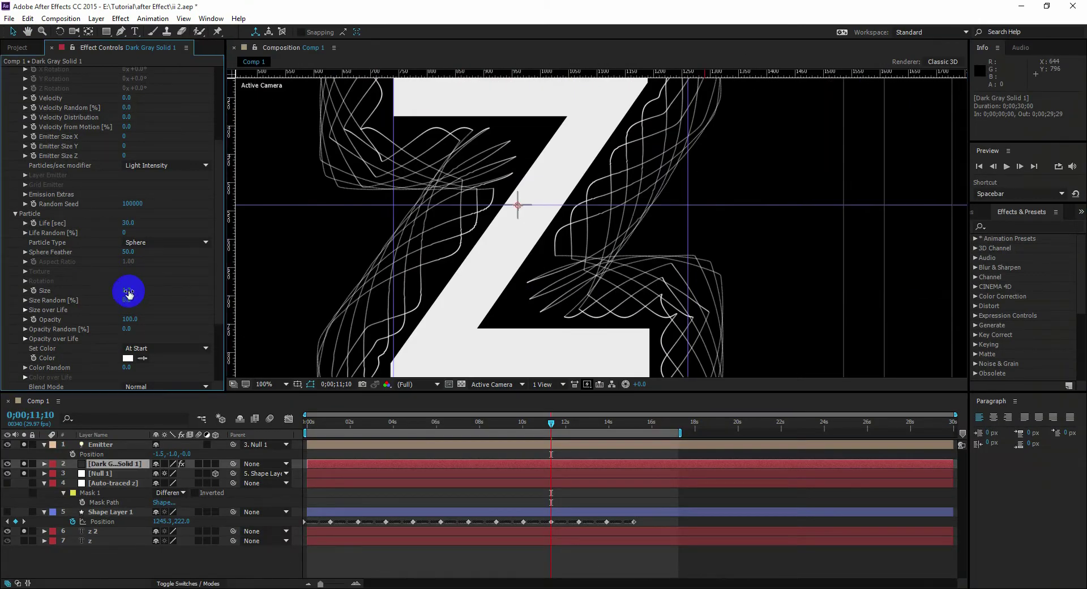
Set Particular's particle Size to 1.1 and play the preview
{"action": "left_click", "coordinate": [128, 291]}
{"action": "type", "text": "1.1"}
{"action": "left_click", "coordinate": [164, 294]}
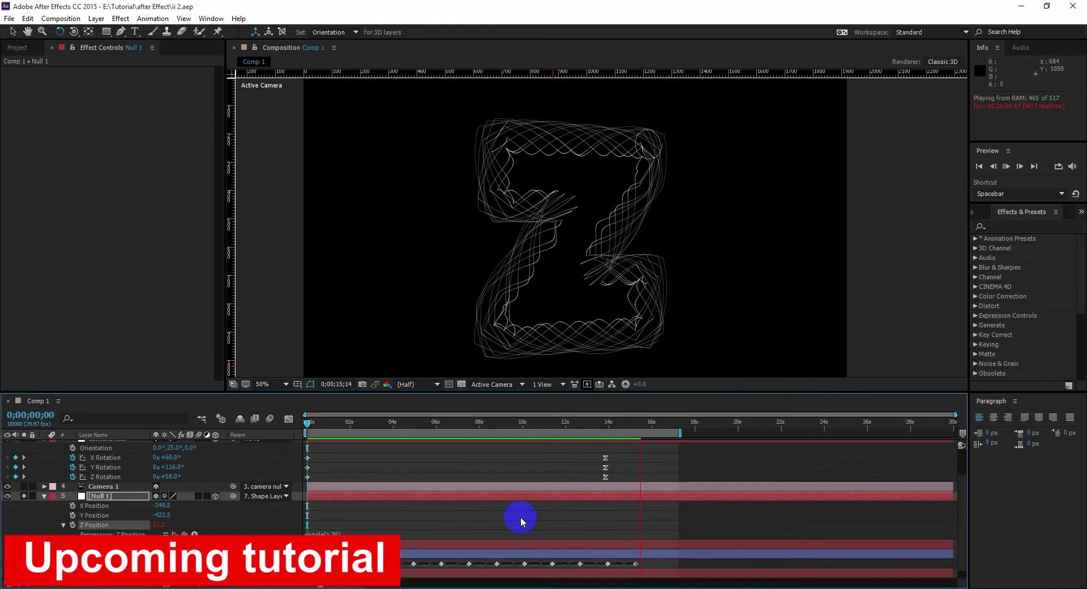
{"action": "key", "text": "space"}
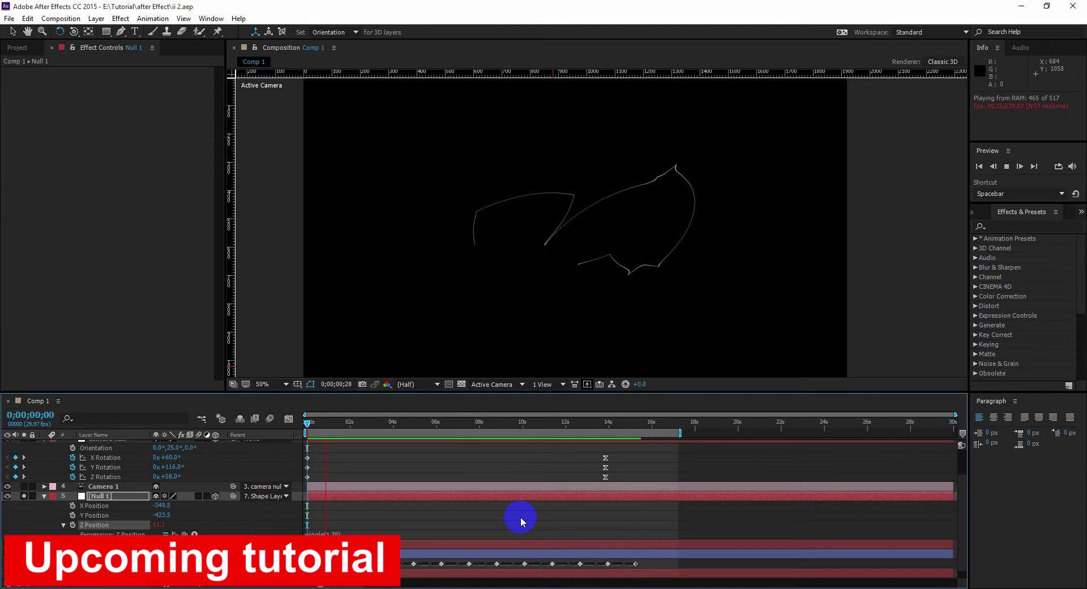